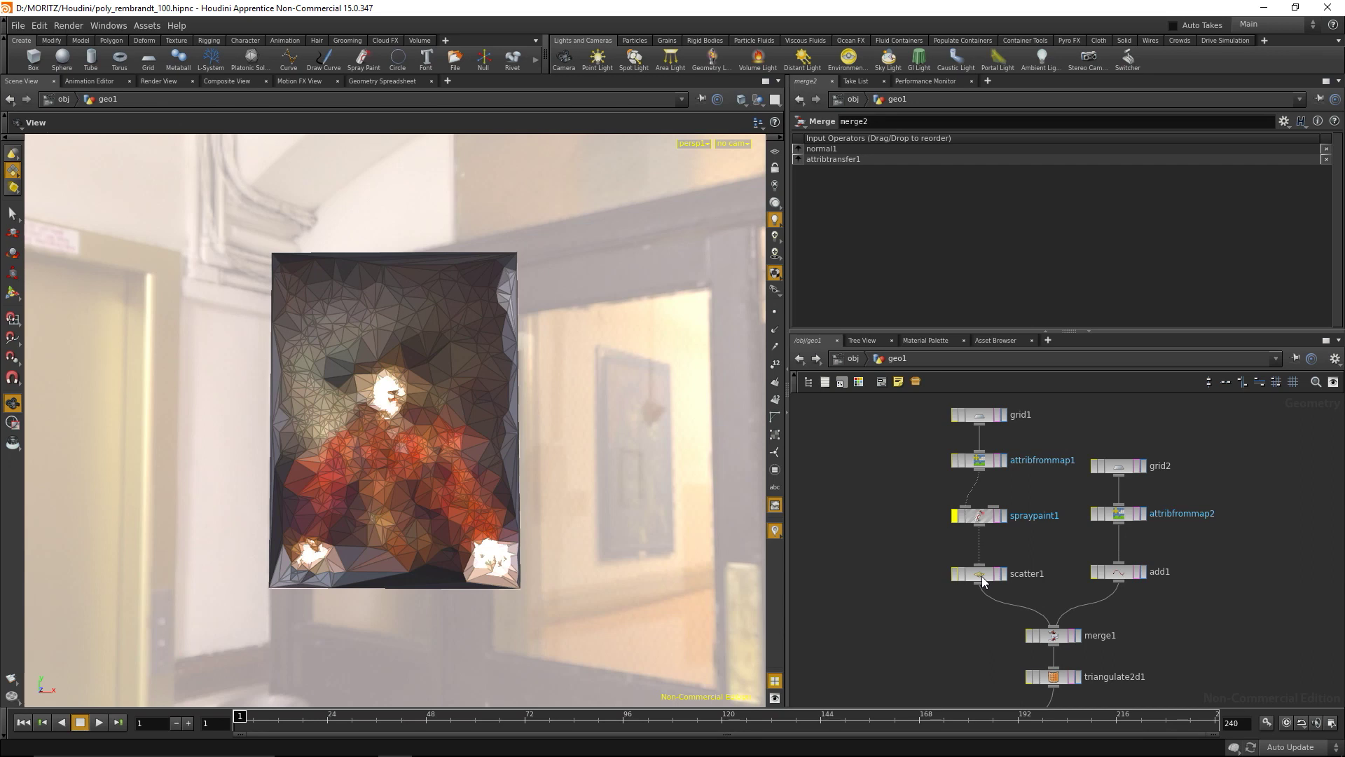
Duplicate attribfrommap1 as attribfrommap3 to its left and make the copy the displayed node
{"action": "left_click", "coordinate": [987, 462]}
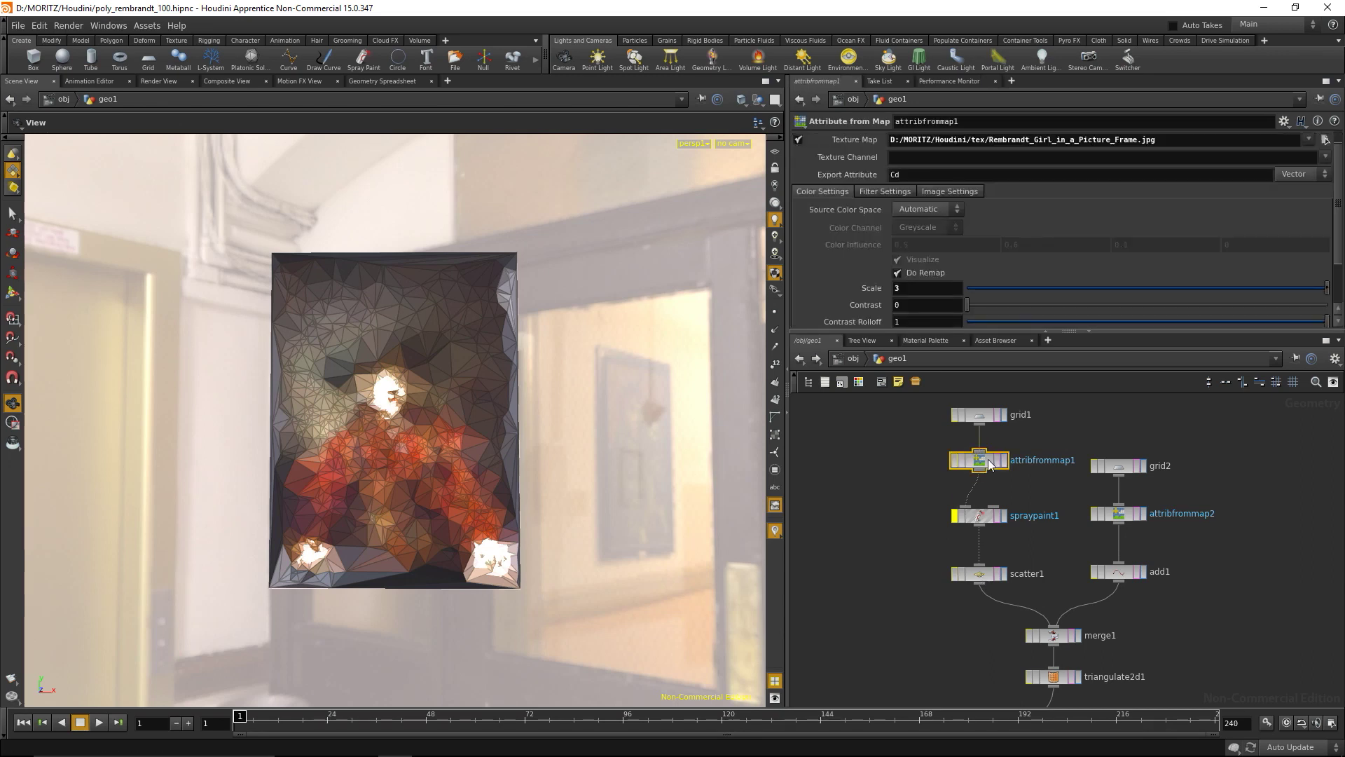
{"action": "key", "text": "ctrl+v"}
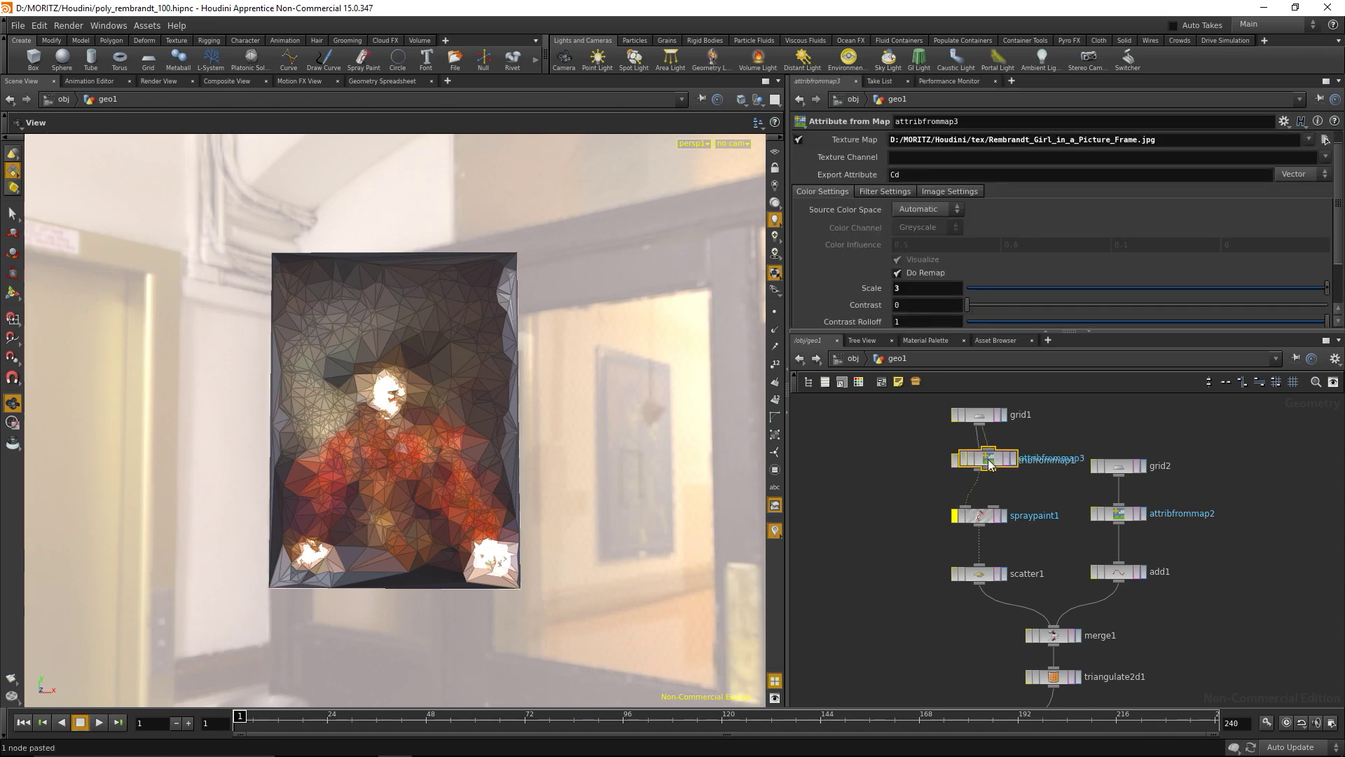
{"action": "left_click_drag", "start_coordinate": [989, 466], "coordinate": [856, 472]}
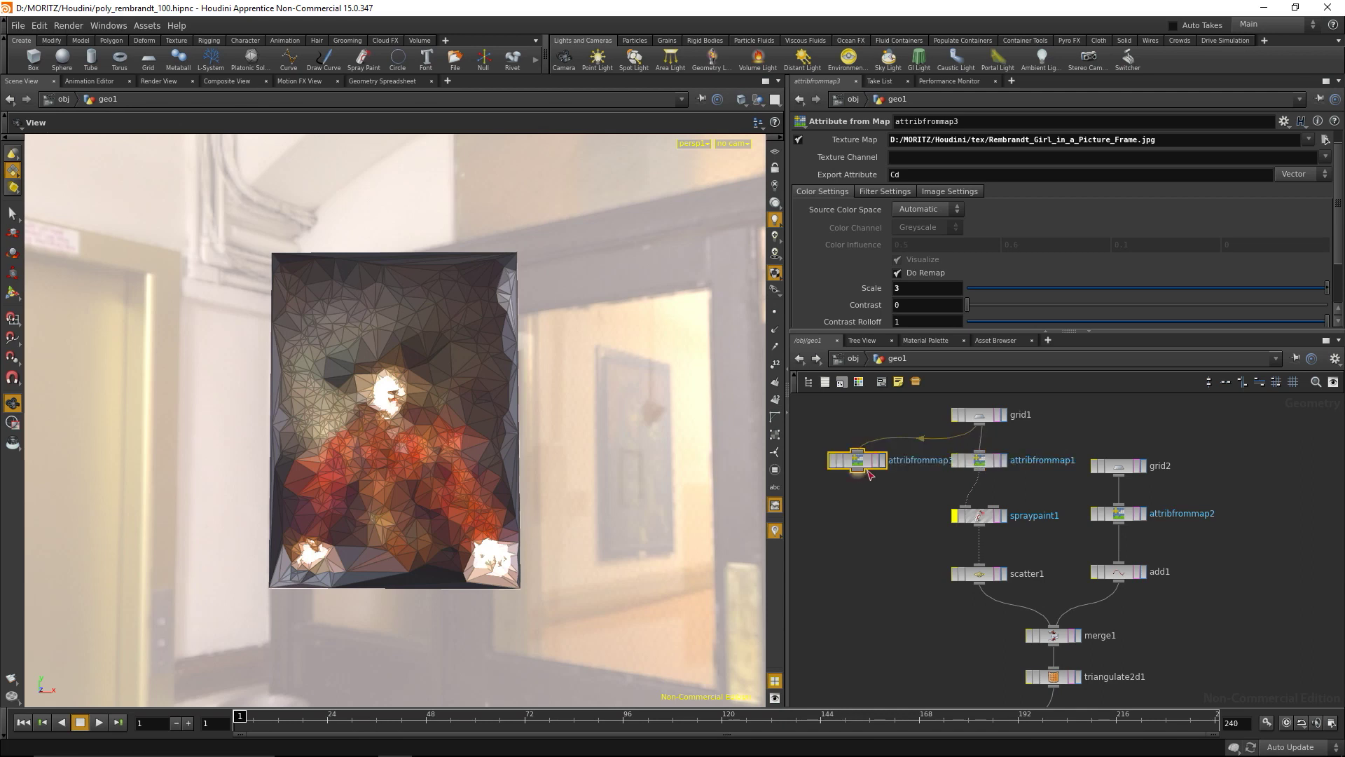
{"action": "left_click", "coordinate": [882, 461]}
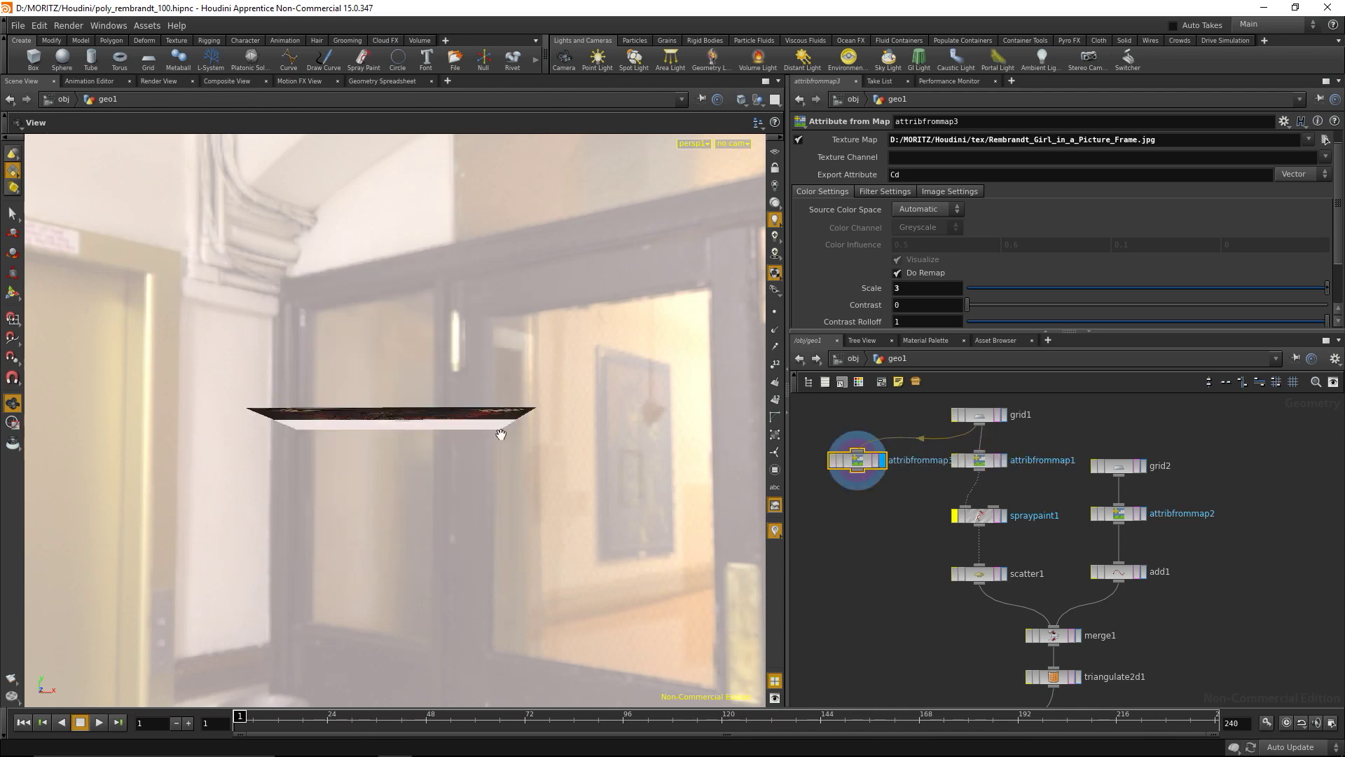
{"action": "left_click_drag", "start_coordinate": [488, 397], "coordinate": [546, 486]}
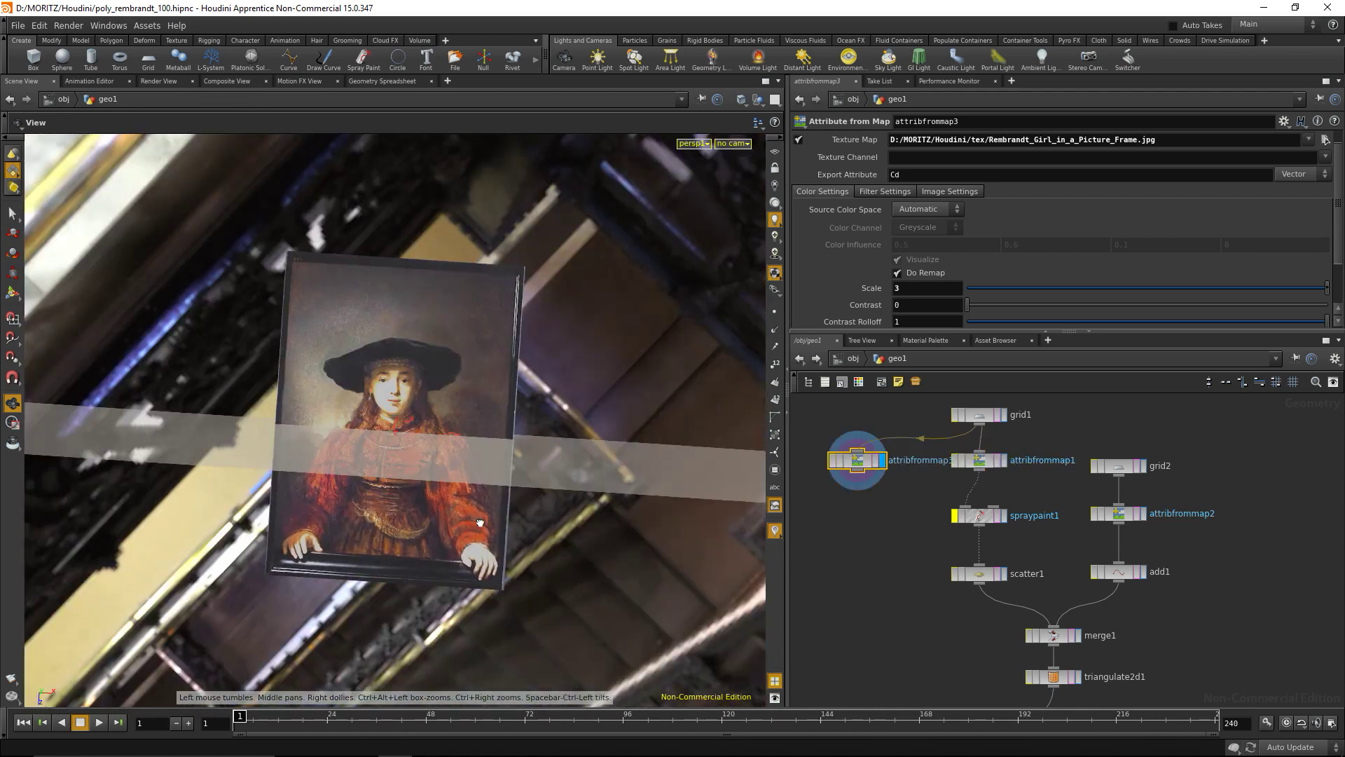
Hide geo2 at object level, then return inside geo1 to view the upright painting
{"action": "left_click", "coordinate": [853, 358]}
{"action": "left_click", "coordinate": [1037, 478]}
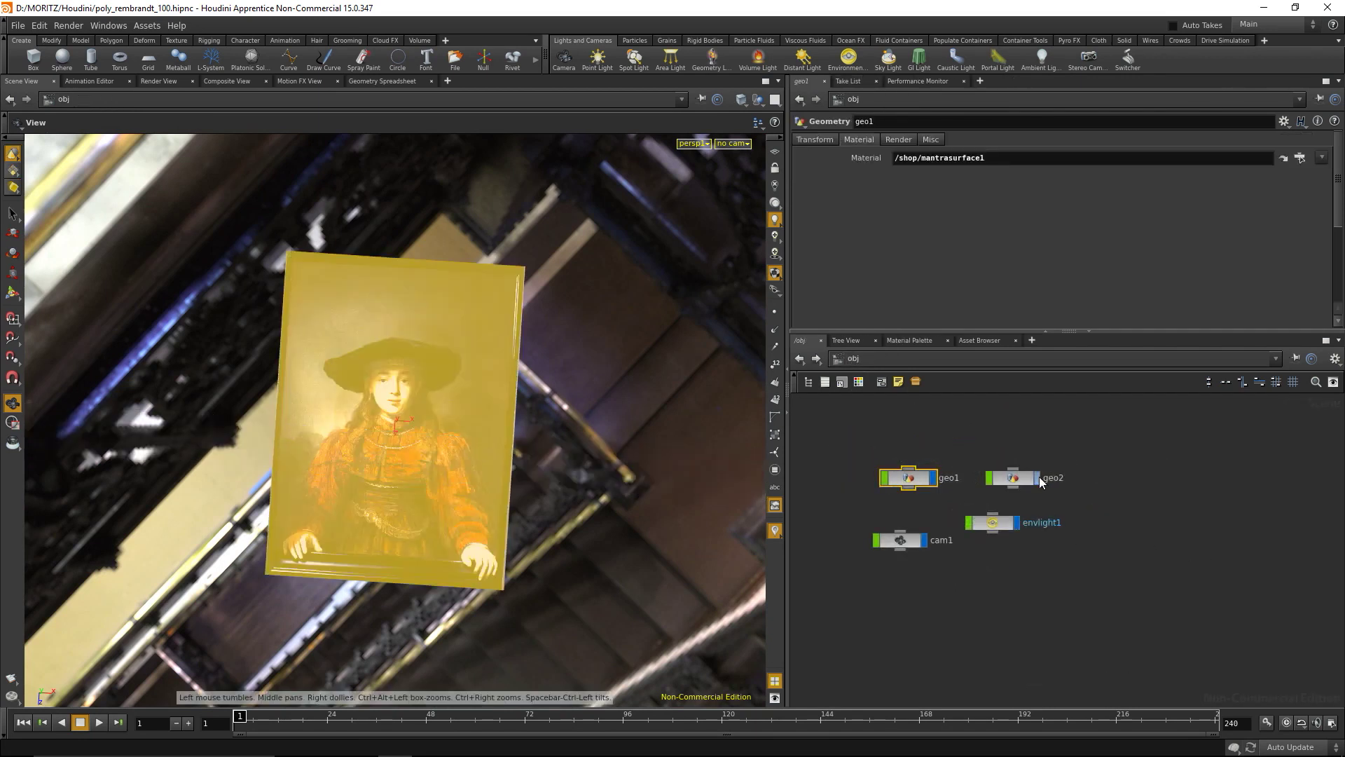
{"action": "double_click", "coordinate": [909, 478]}
{"action": "scroll", "coordinate": [450, 464], "scroll_direction": "up", "scroll_amount": 5}
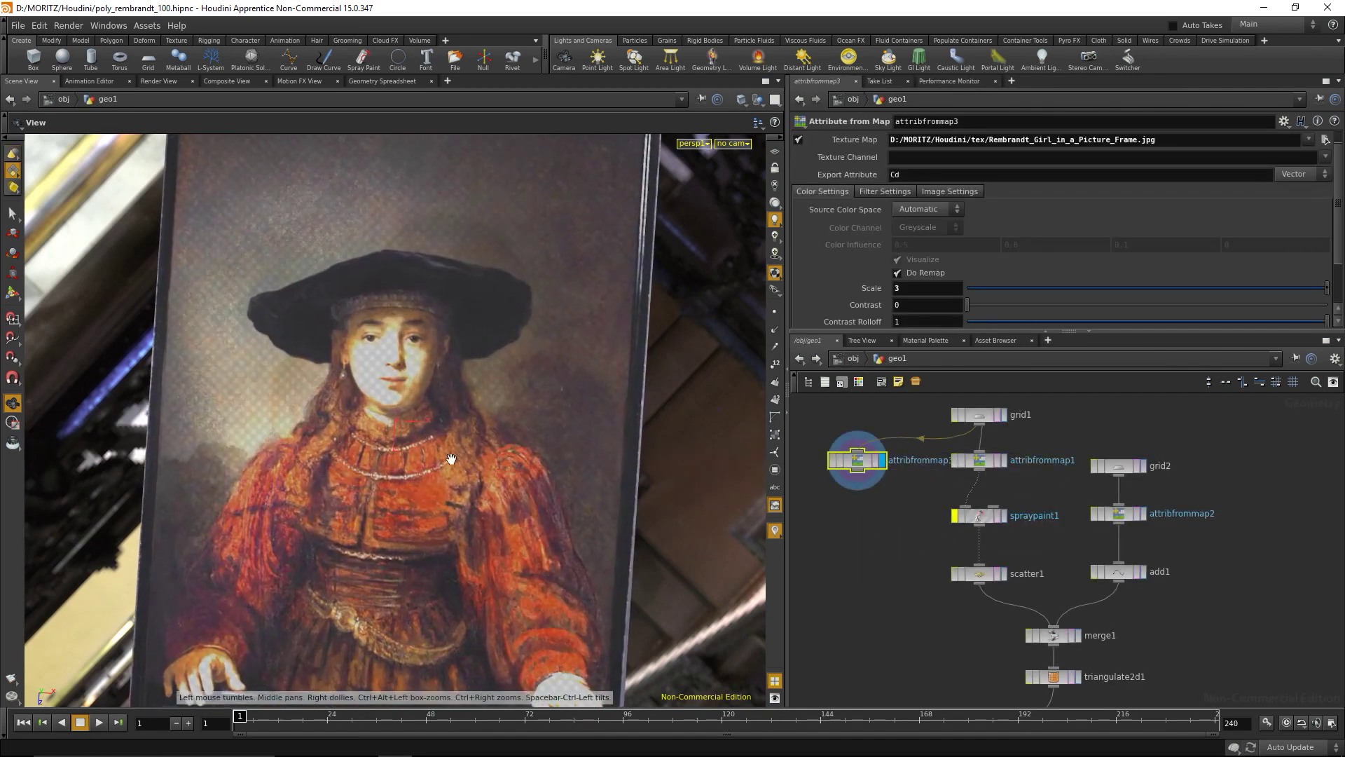
{"action": "mouse_move", "coordinate": [450, 461]}
{"action": "left_mouse_down"}
{"action": "mouse_move", "coordinate": [465, 474]}
{"action": "mouse_move", "coordinate": [404, 522]}
{"action": "mouse_move", "coordinate": [435, 510]}
{"action": "left_mouse_up"}
{"action": "scroll", "coordinate": [404, 523], "scroll_direction": "down", "scroll_amount": 2}
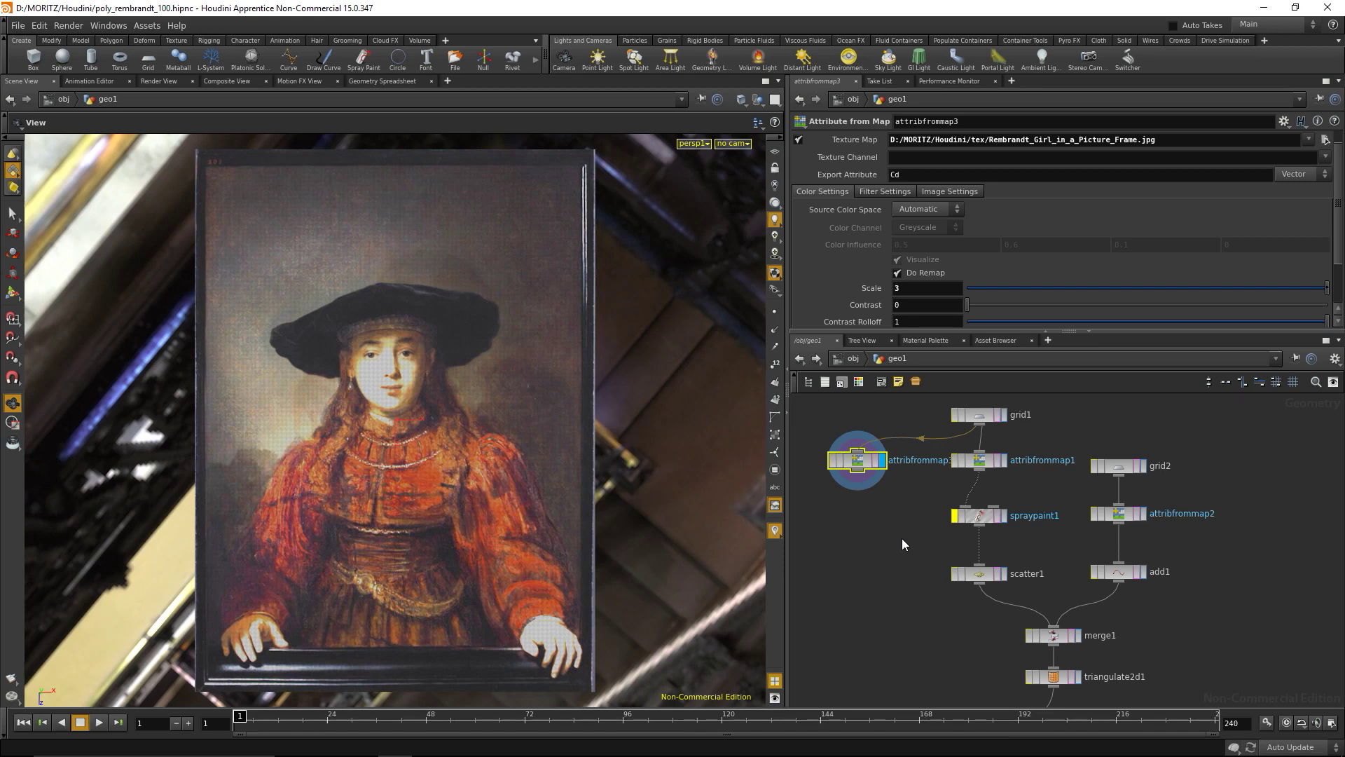
{"action": "scroll", "coordinate": [952, 544], "scroll_direction": "up", "scroll_amount": 3}
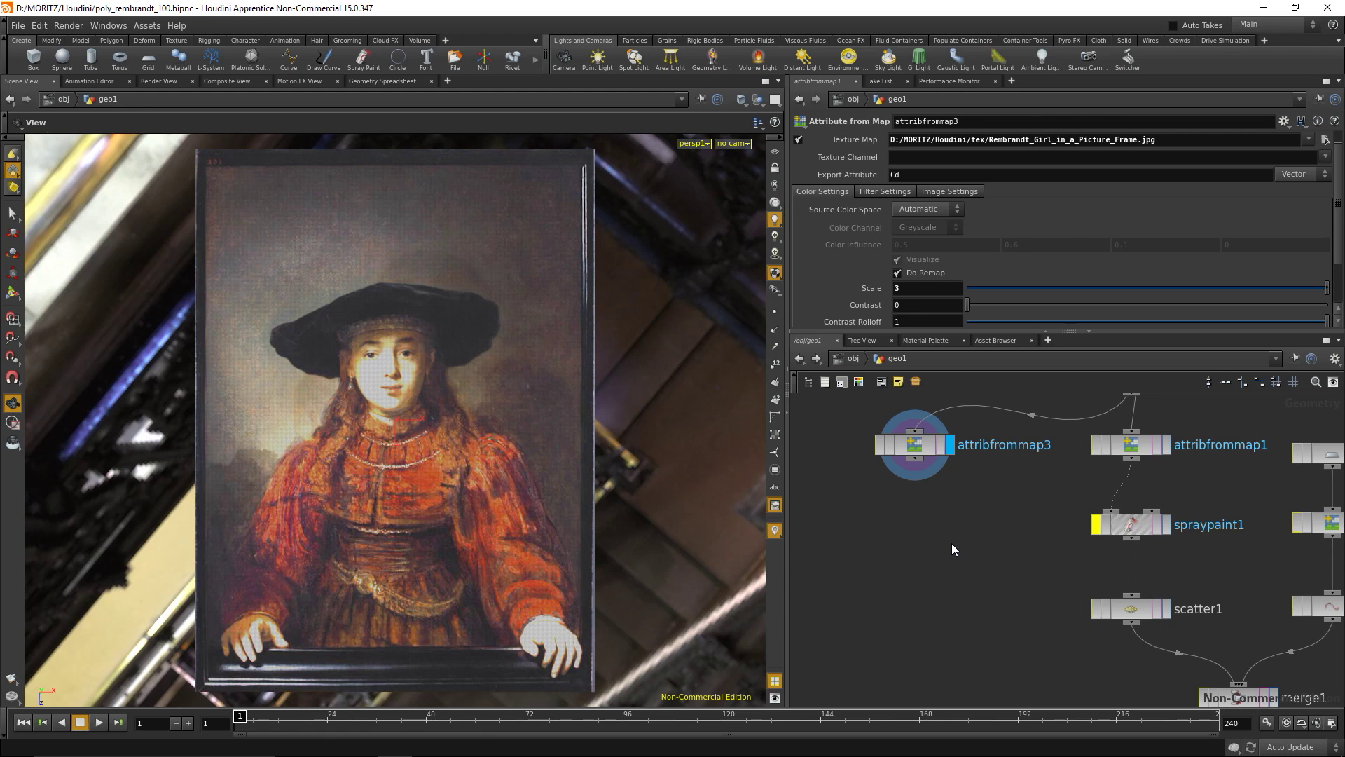
Create a Point VOP node, pointvop2, placed below attribfrommap3
{"action": "key", "text": "Tab"}
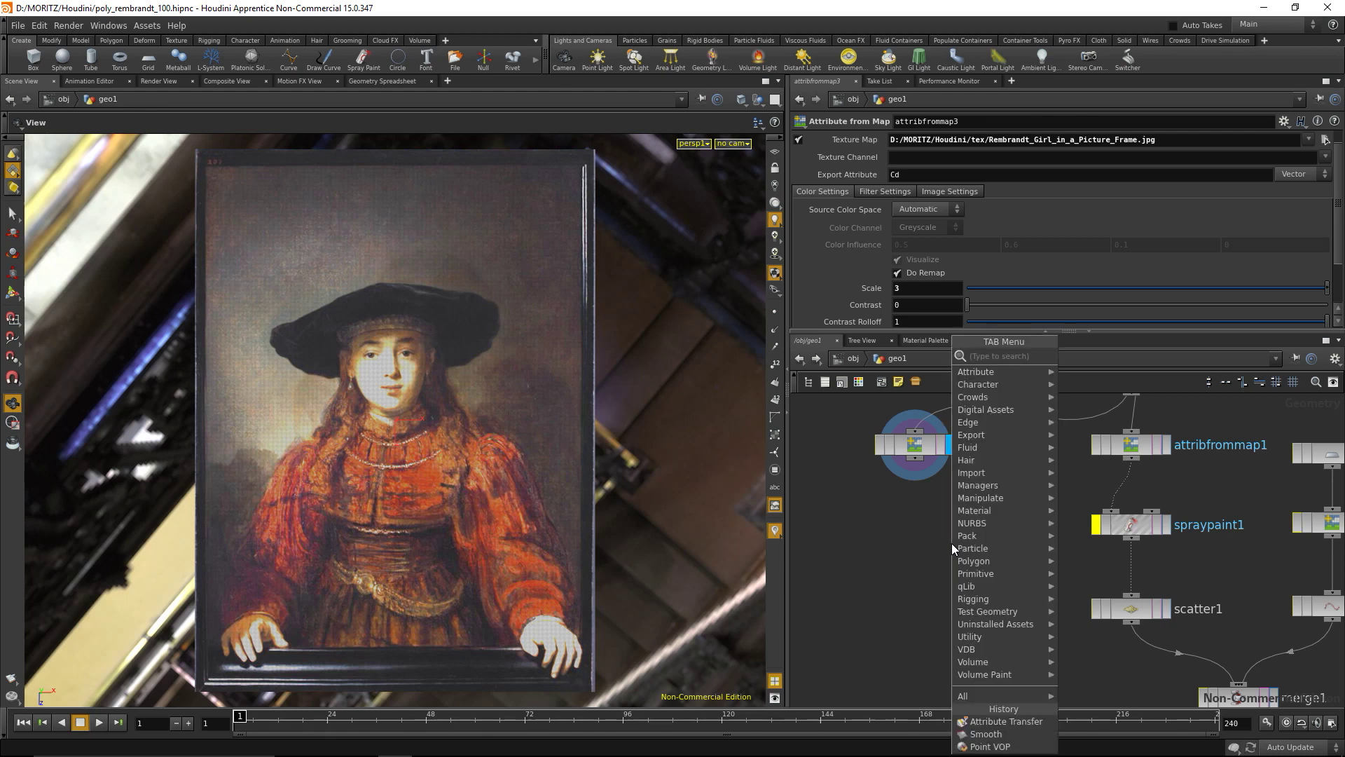
{"action": "type", "text": "opintv"}
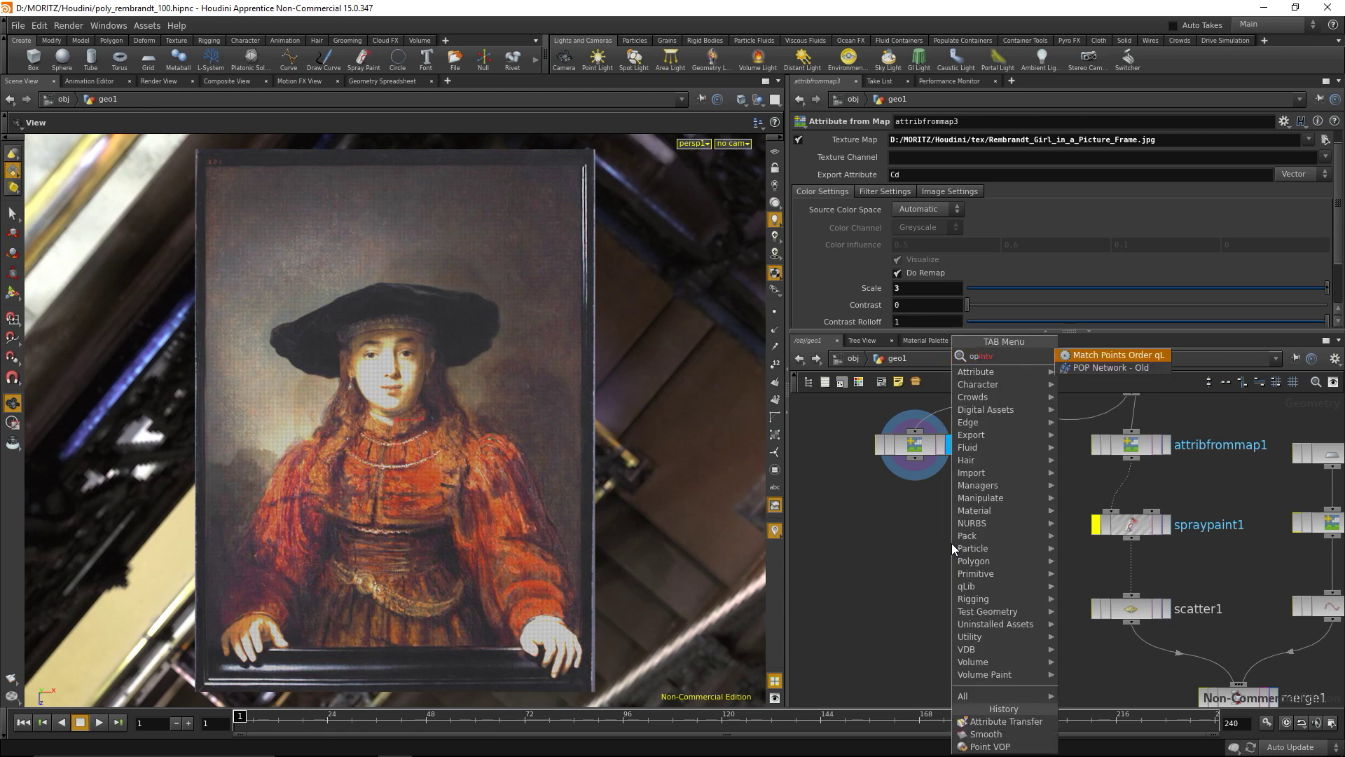
{"action": "key", "text": "BackSpace"}
{"action": "key", "text": "BackSpace"}
{"action": "key", "text": "BackSpace"}
{"action": "key", "text": "BackSpace"}
{"action": "key", "text": "BackSpace"}
{"action": "key", "text": "BackSpace"}
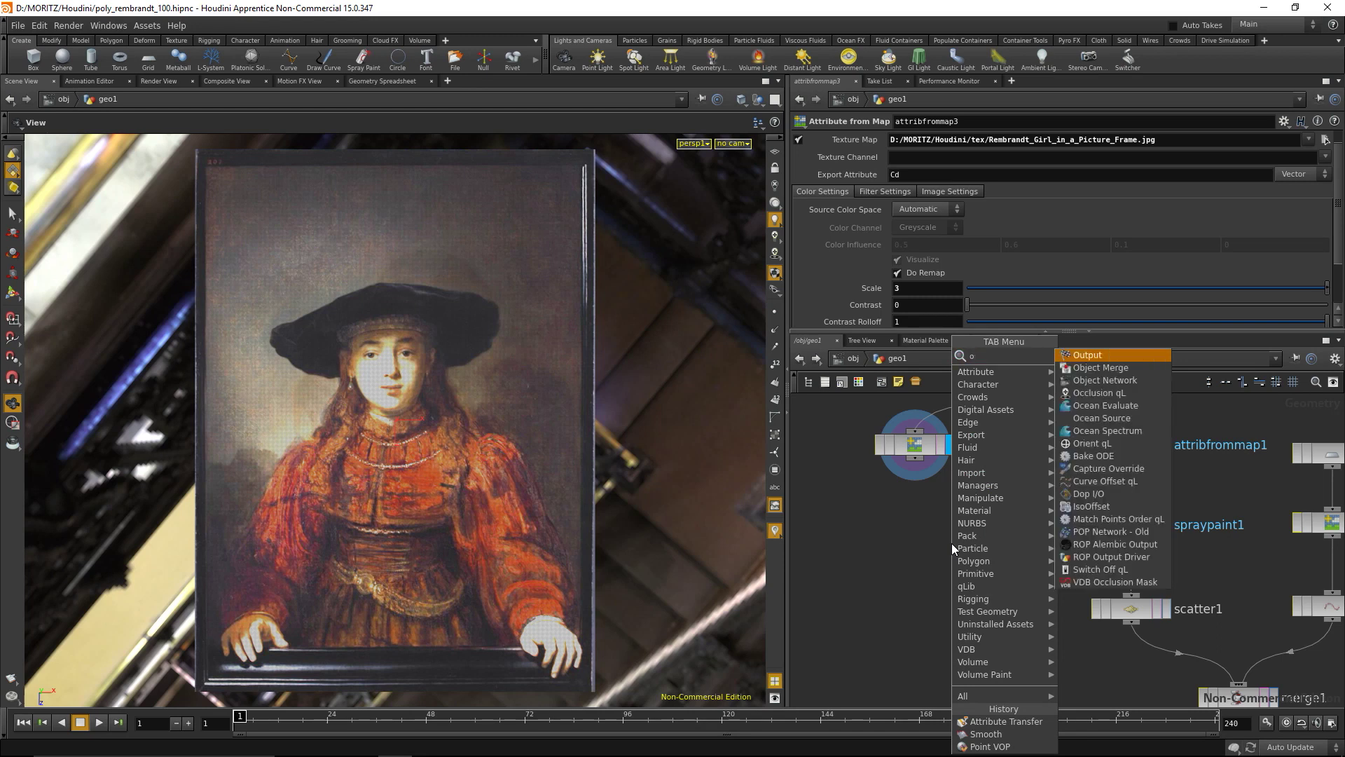
{"action": "type", "text": "pointvop"}
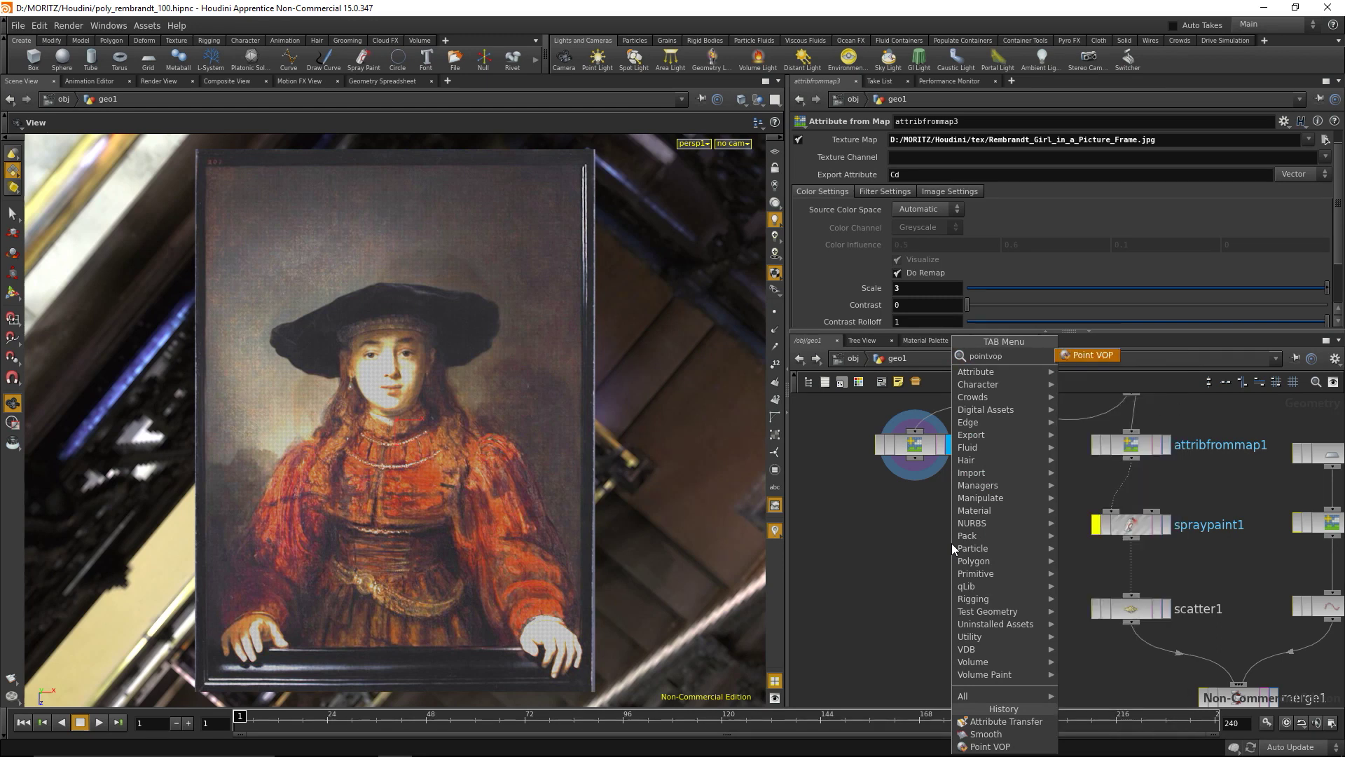
{"action": "key", "text": "Return"}
{"action": "left_click", "coordinate": [951, 544]}
{"action": "left_click_drag", "start_coordinate": [952, 544], "coordinate": [918, 540]}
Wire attribfrommap3 into pointvop2, display it, and work inside its VEX network
{"action": "left_click", "coordinate": [915, 459]}
{"action": "left_click", "coordinate": [860, 516]}
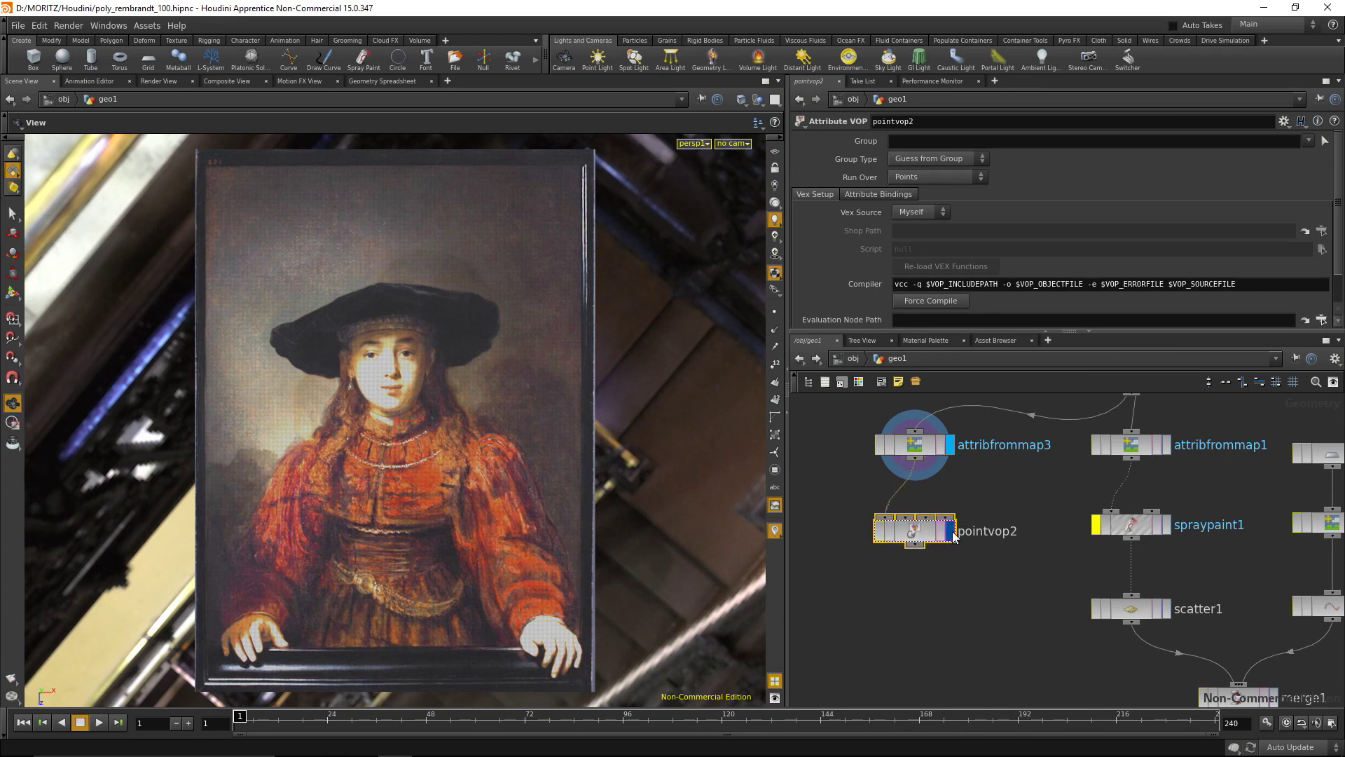
{"action": "key", "text": "r"}
{"action": "double_click", "coordinate": [917, 536]}
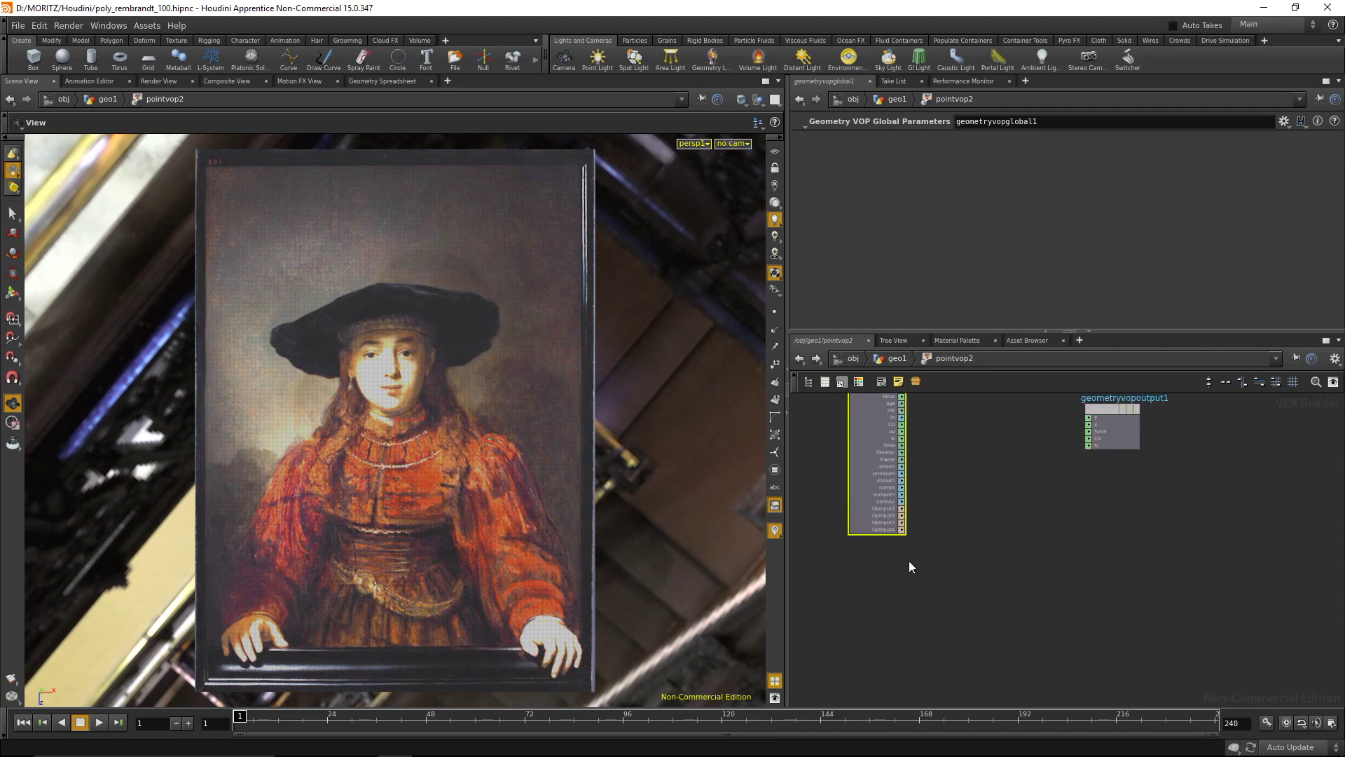
{"action": "left_click_drag", "start_coordinate": [1177, 500], "coordinate": [1251, 498]}
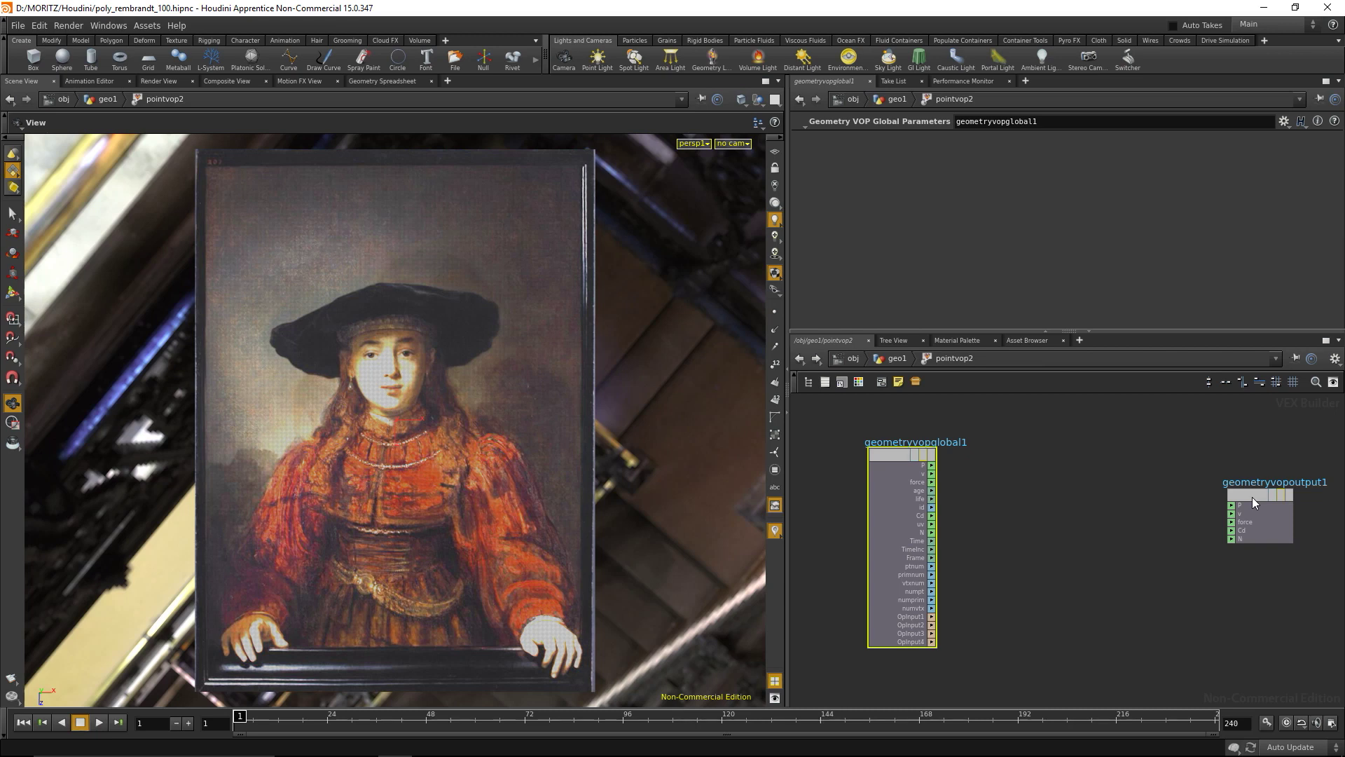
Create pcfind1, feeding it the global P position and OpInput1 as the search geometry
{"action": "left_click", "coordinate": [1024, 535]}
{"action": "key", "text": "Tab"}
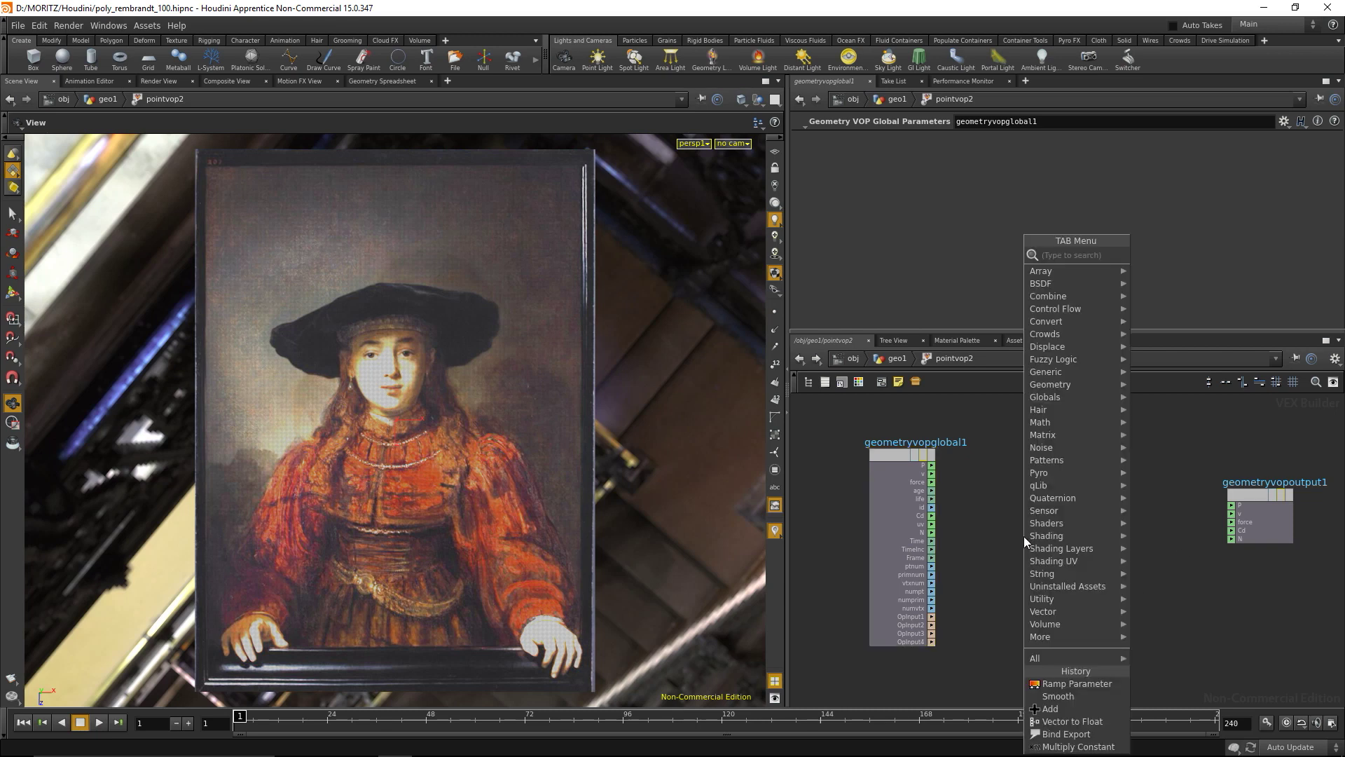
{"action": "type", "text": "point cloud find"}
{"action": "key", "text": "Return"}
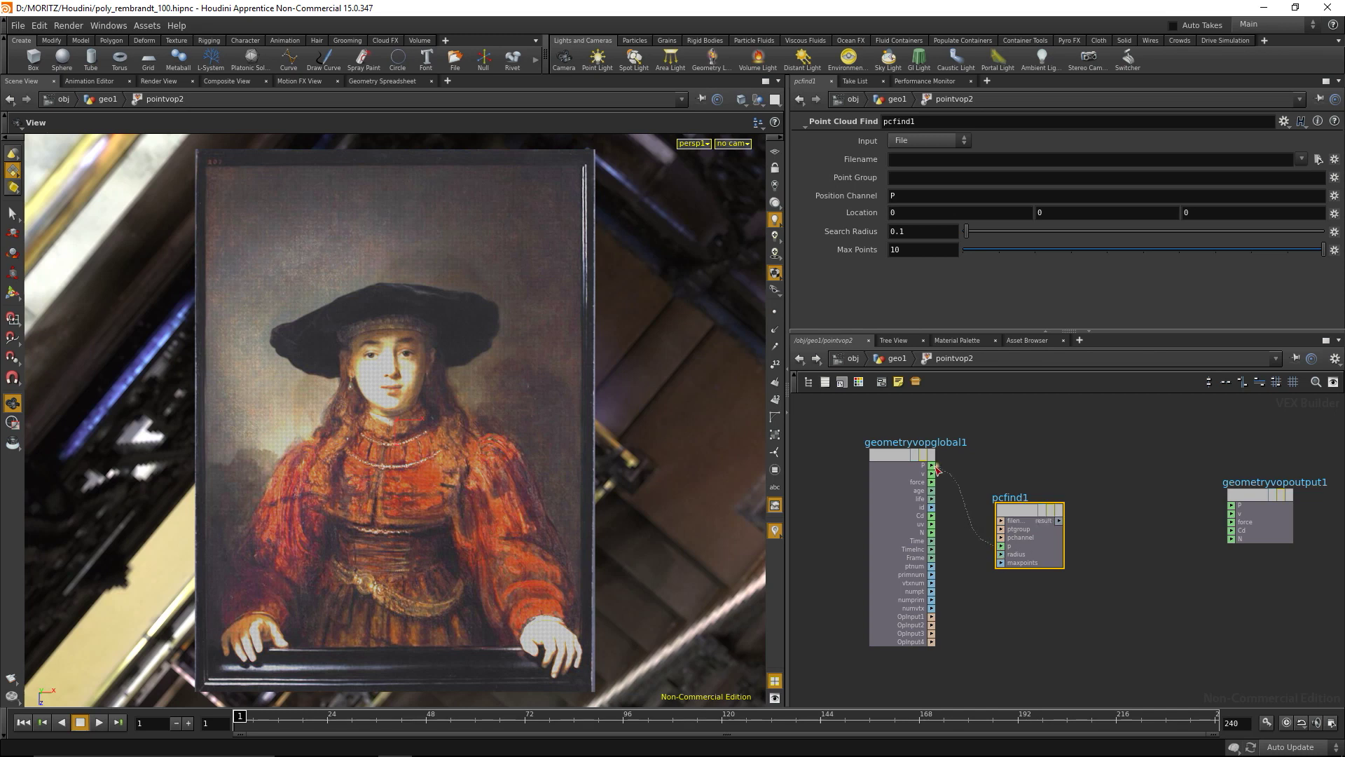
{"action": "left_click_drag", "start_coordinate": [937, 471], "coordinate": [933, 466]}
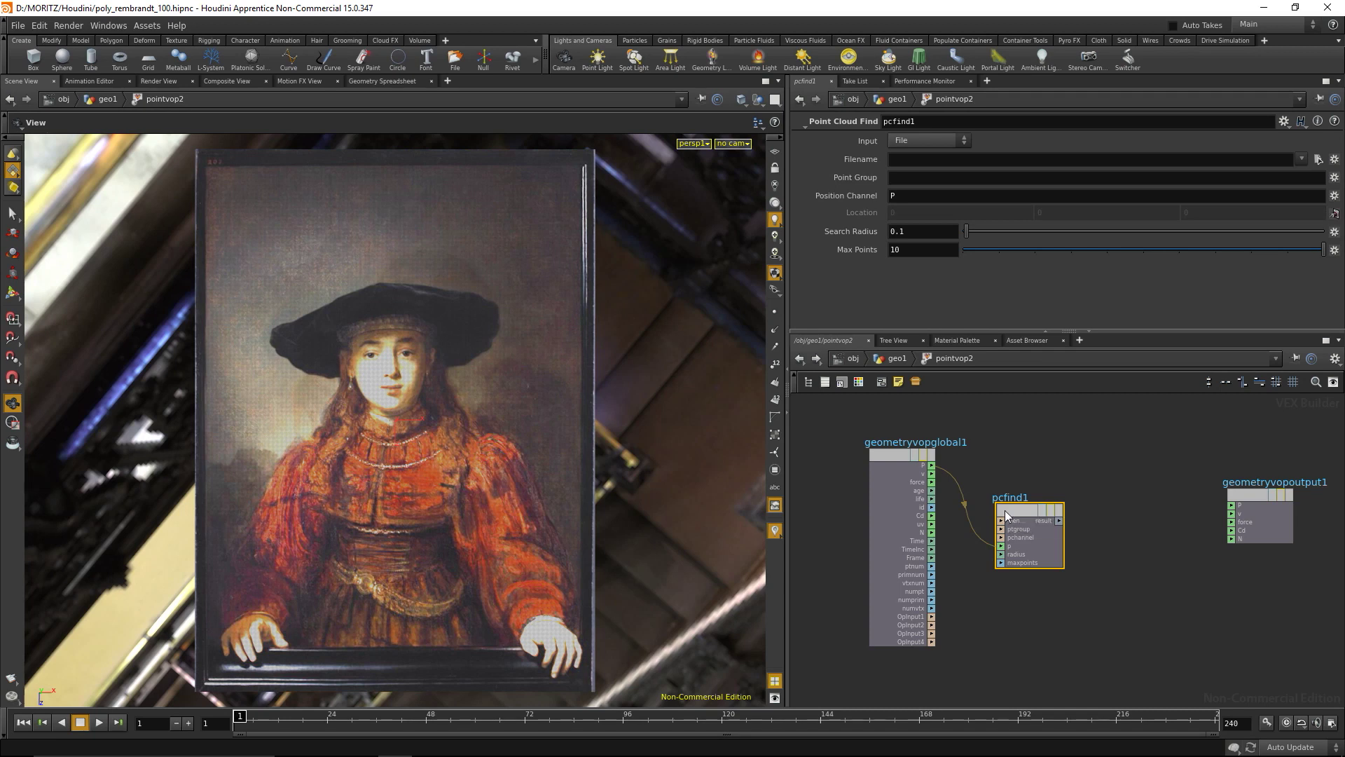
{"action": "left_click_drag", "start_coordinate": [1005, 510], "coordinate": [936, 623]}
{"action": "left_click", "coordinate": [891, 358]}
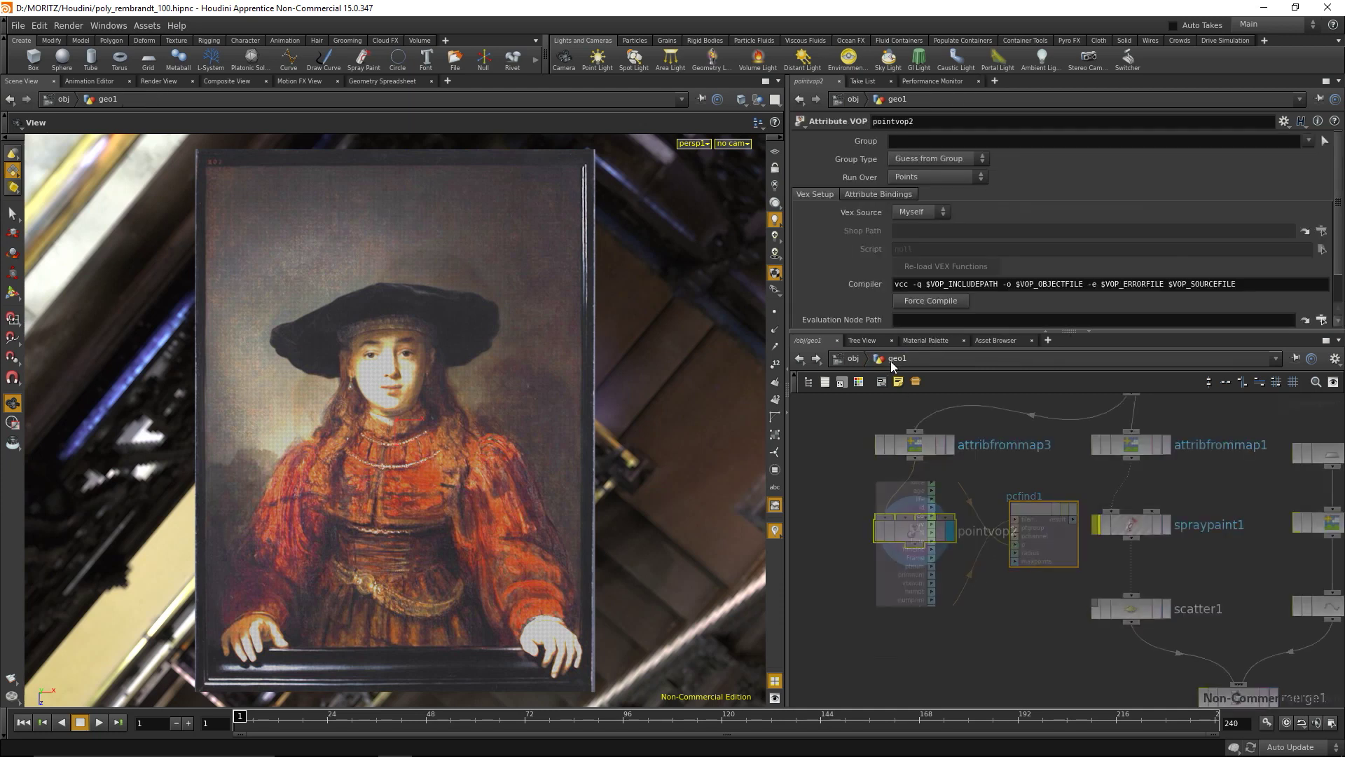
{"action": "double_click", "coordinate": [911, 529]}
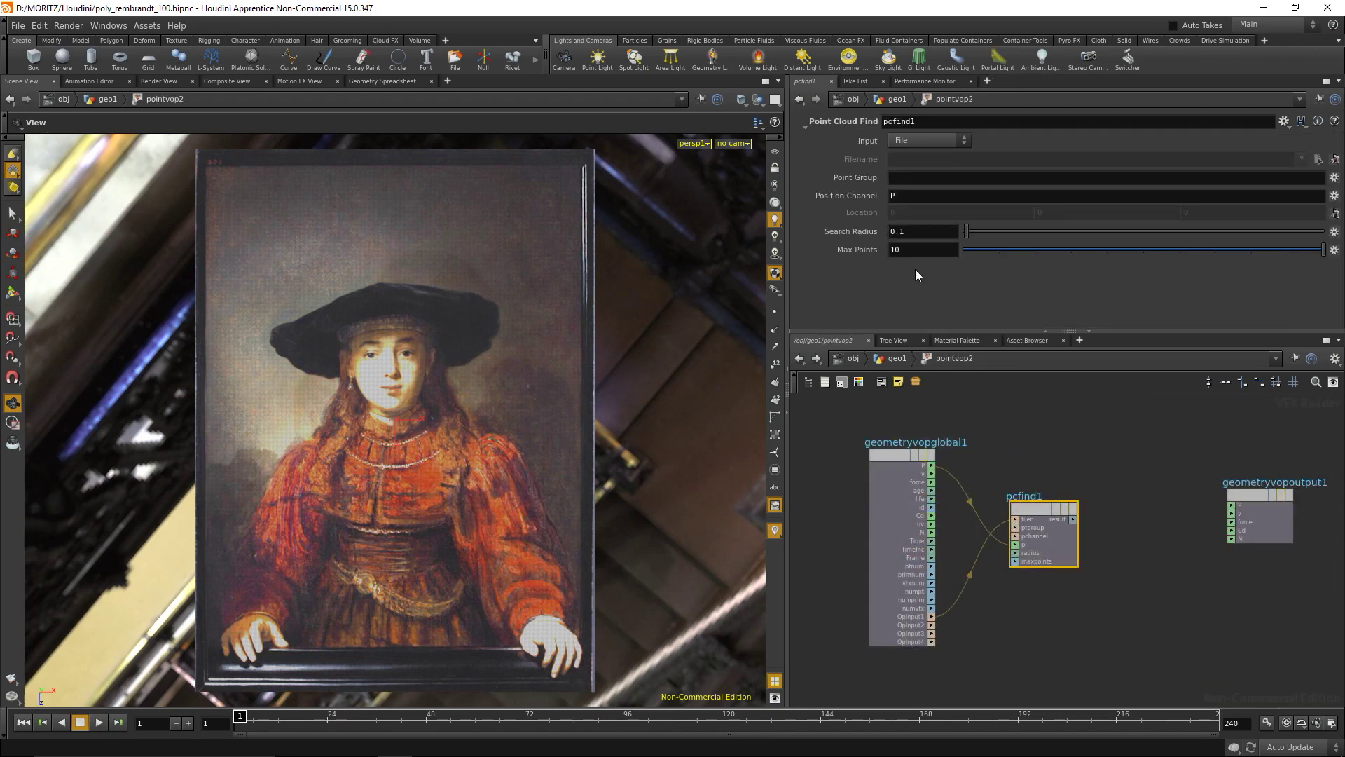
Change pcfind1's Max Points from 10 to 9
{"action": "left_click", "coordinate": [934, 249]}
{"action": "left_click", "coordinate": [1032, 447]}
{"action": "middle_click_drag", "start_coordinate": [1148, 518], "coordinate": [1071, 495]}
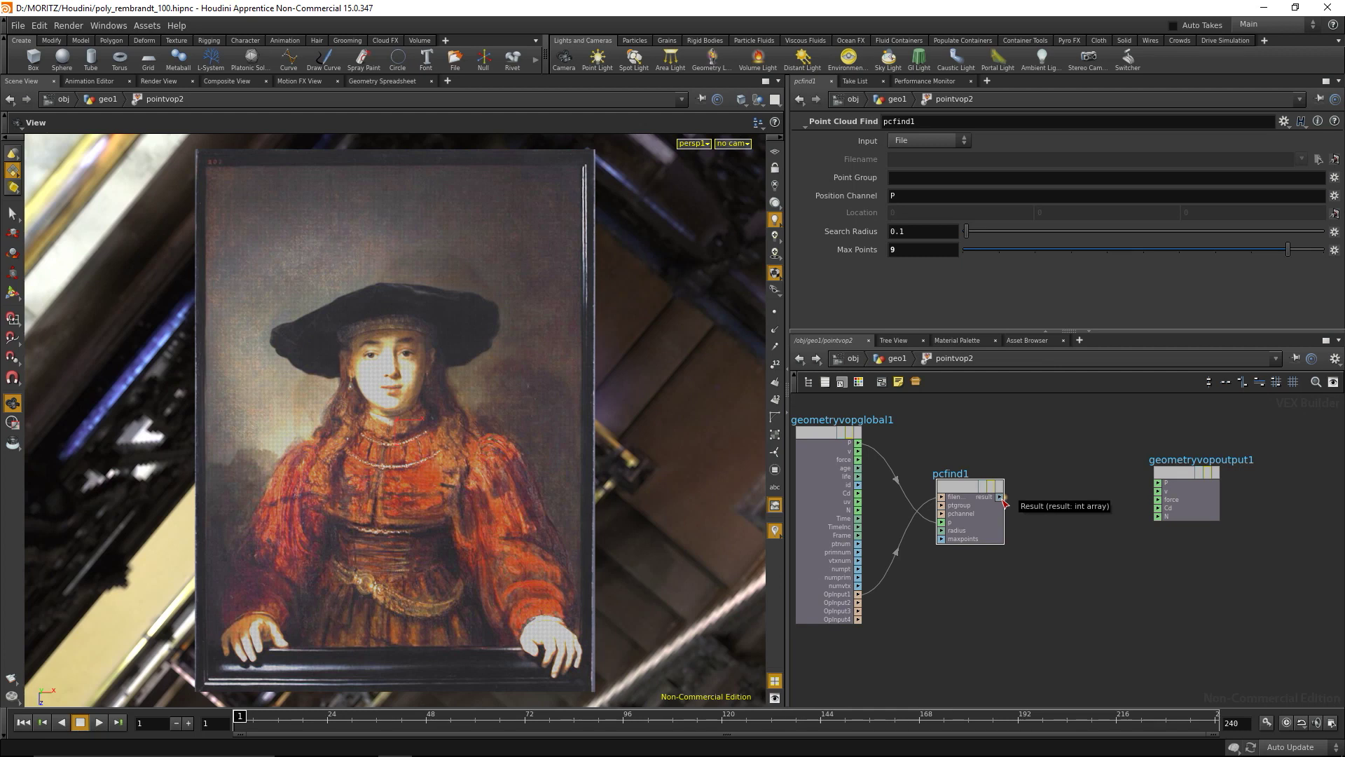
Toggle point numbers on, zoom in to inspect the grid, then switch them off
{"action": "left_click", "coordinate": [776, 366]}
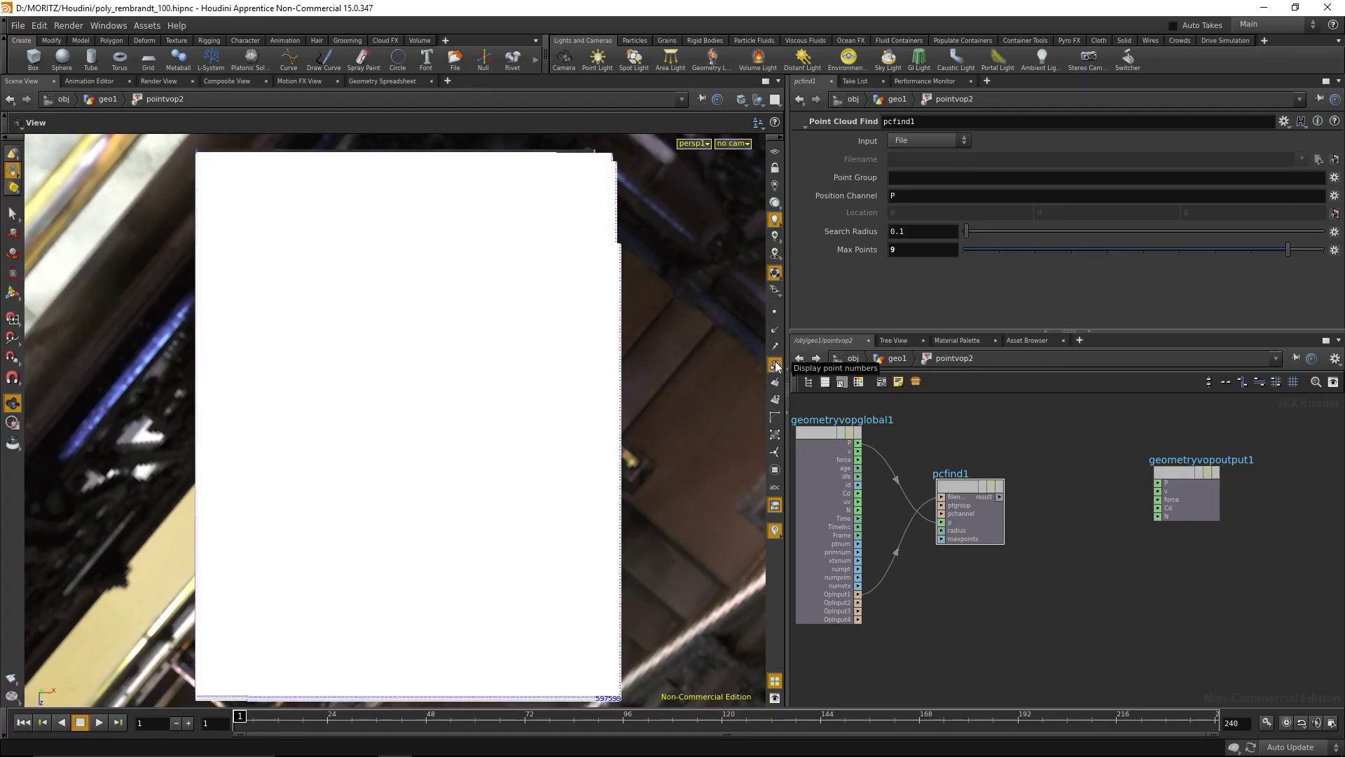
{"action": "right_click_drag", "start_coordinate": [597, 674], "coordinate": [455, 500]}
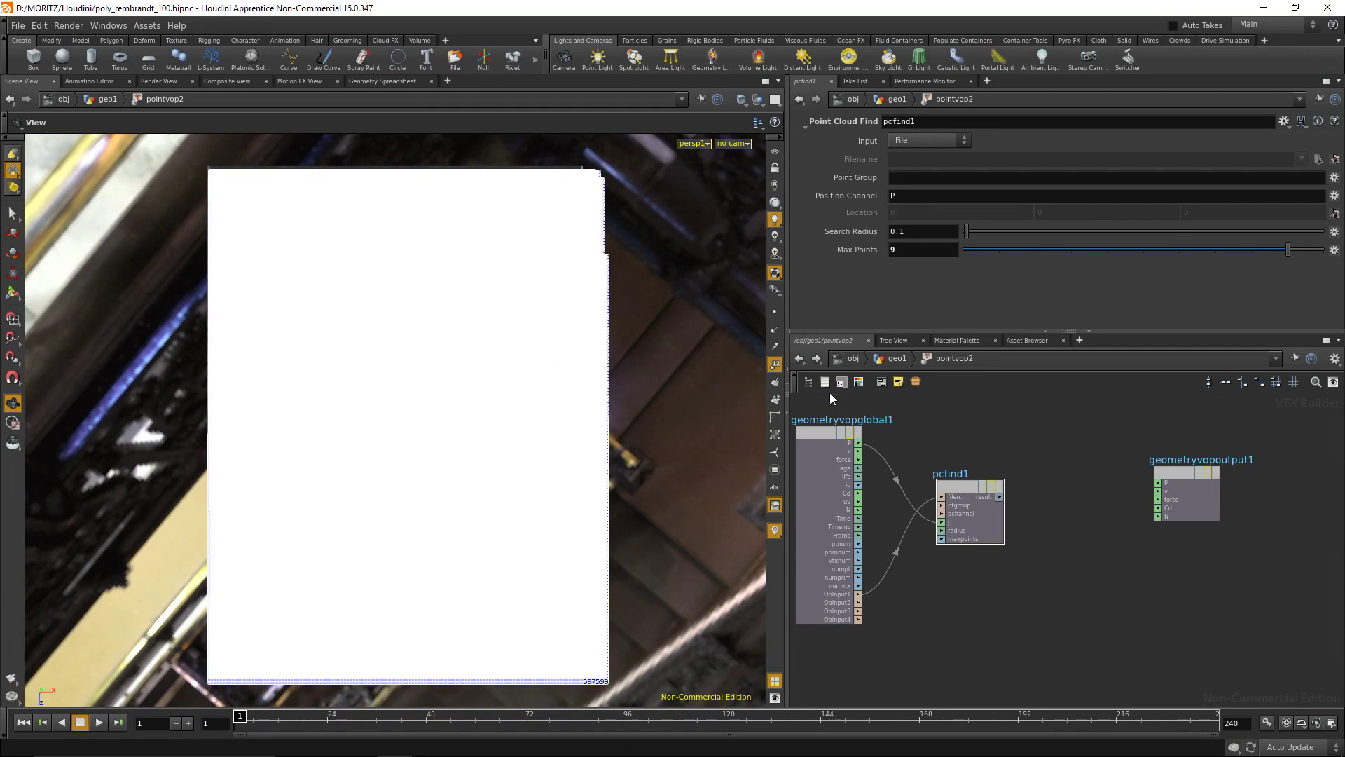
{"action": "left_click", "coordinate": [774, 364]}
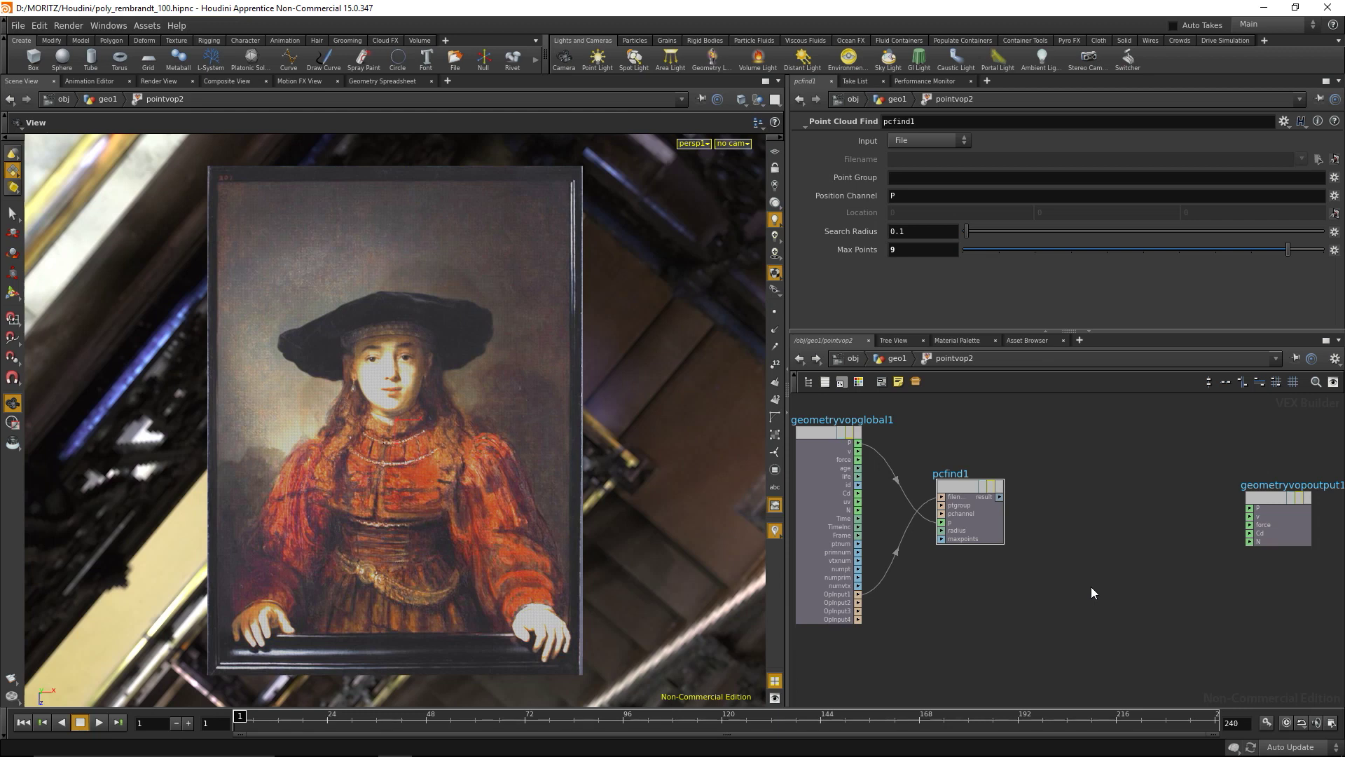
Create getelement1 and connect pcfind1's result array into its array input
{"action": "key", "text": "Tab"}
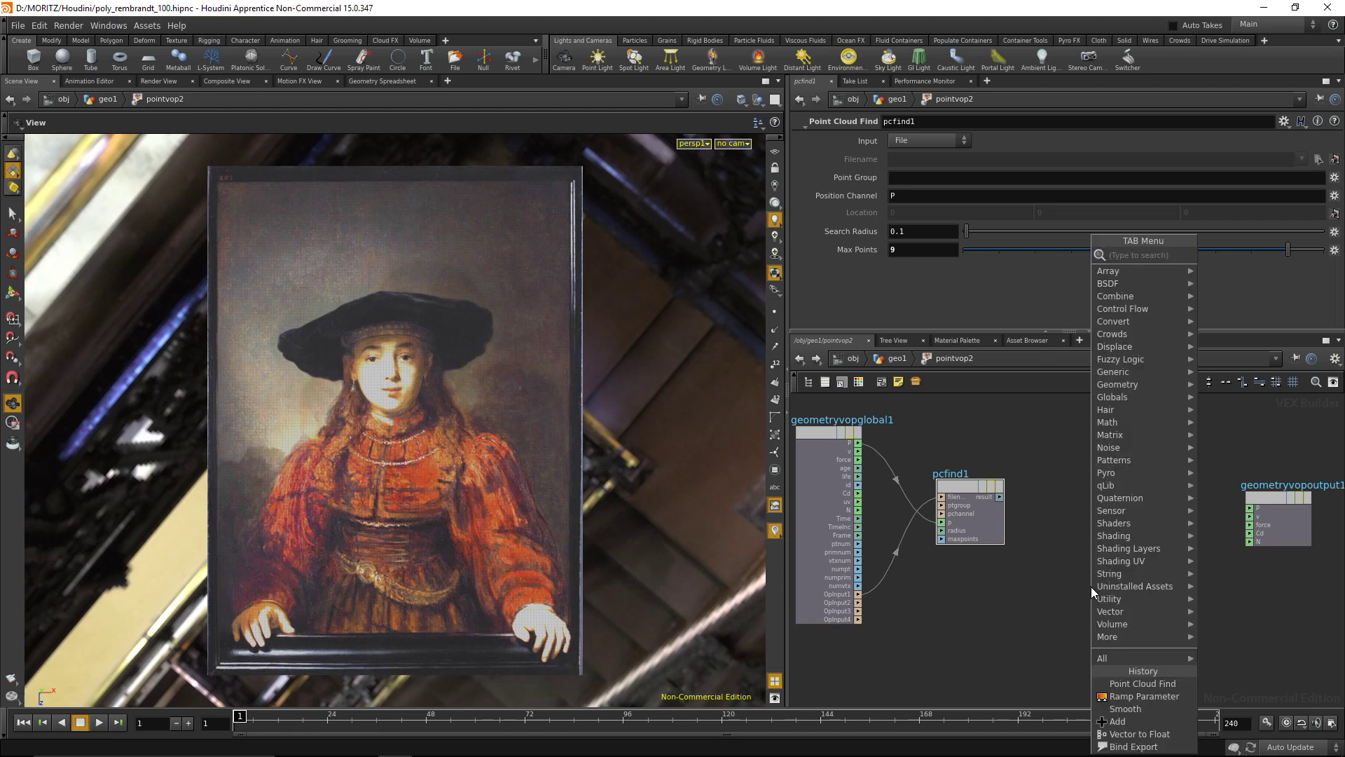
{"action": "type", "text": "gete"}
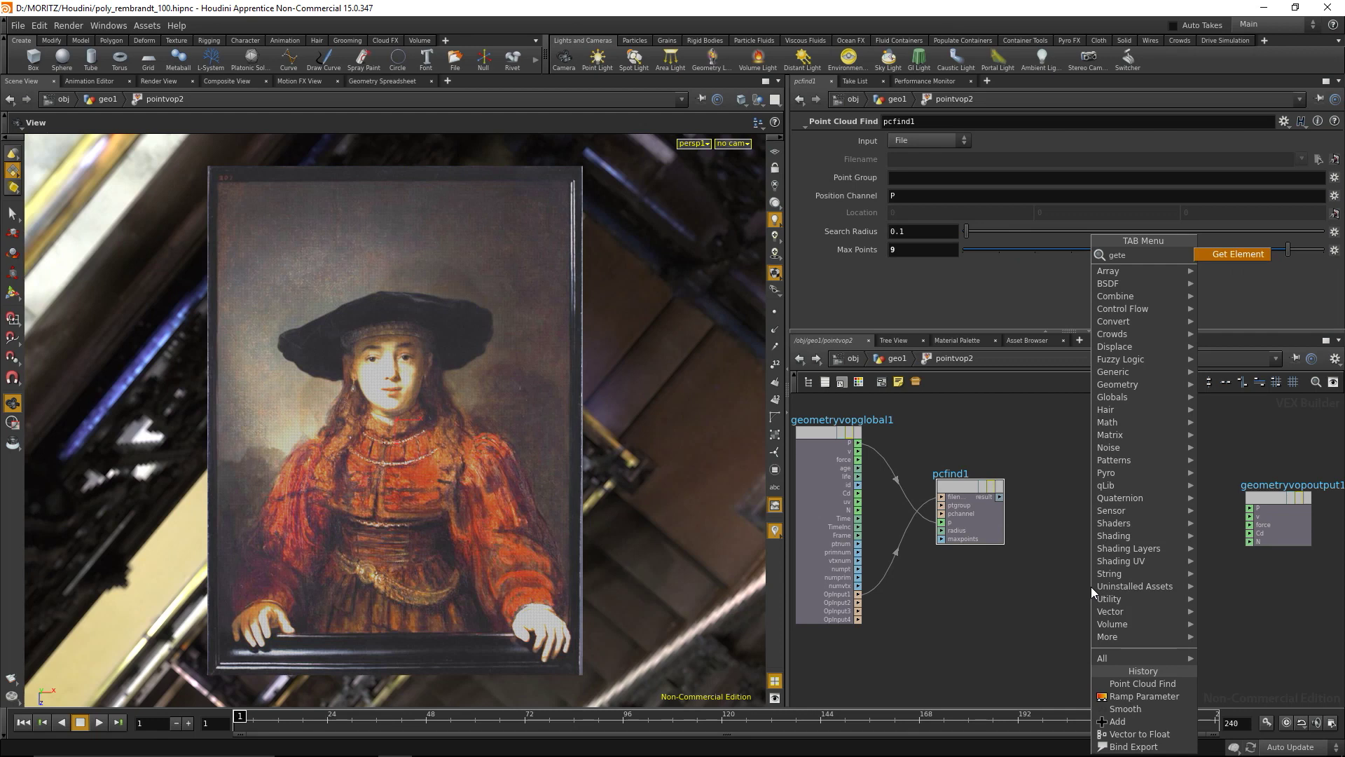
{"action": "key", "text": "Return"}
{"action": "left_click", "coordinate": [1090, 586]}
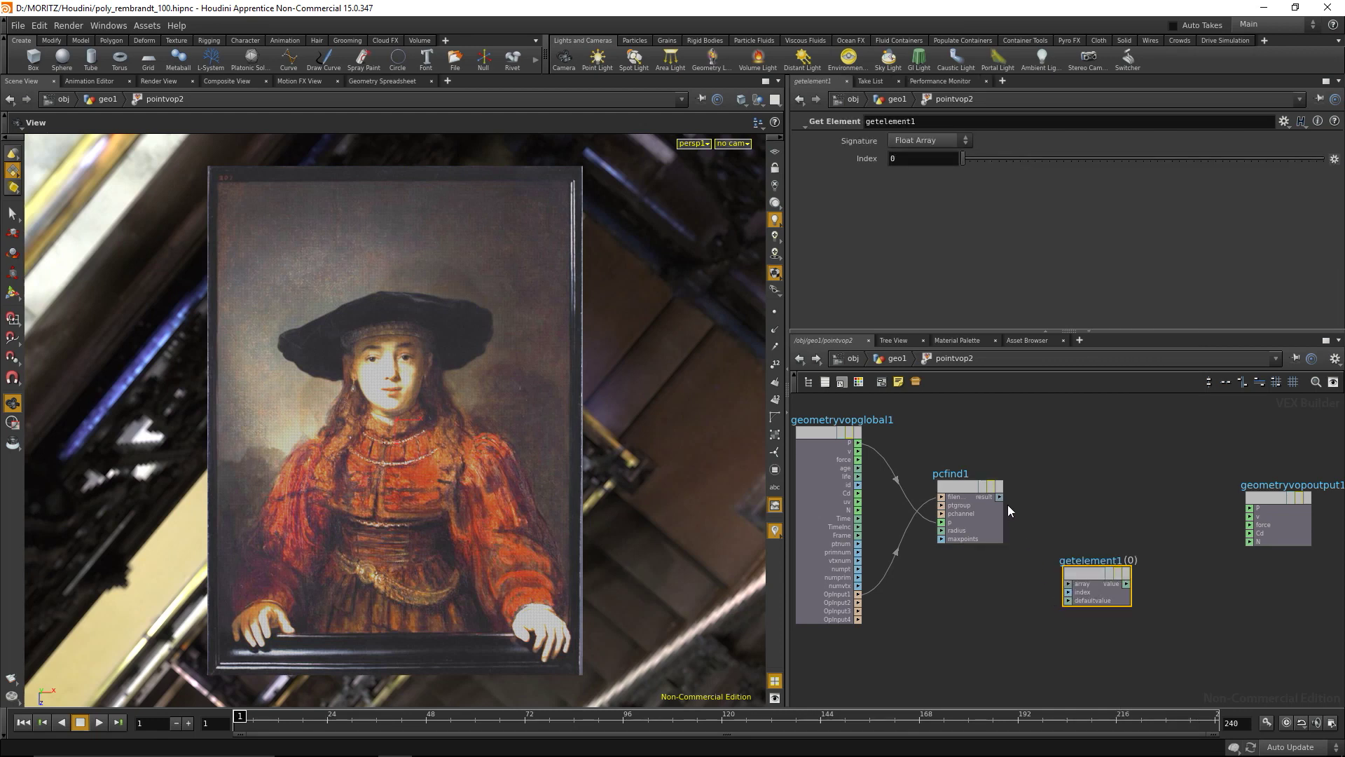
{"action": "left_click", "coordinate": [1067, 583]}
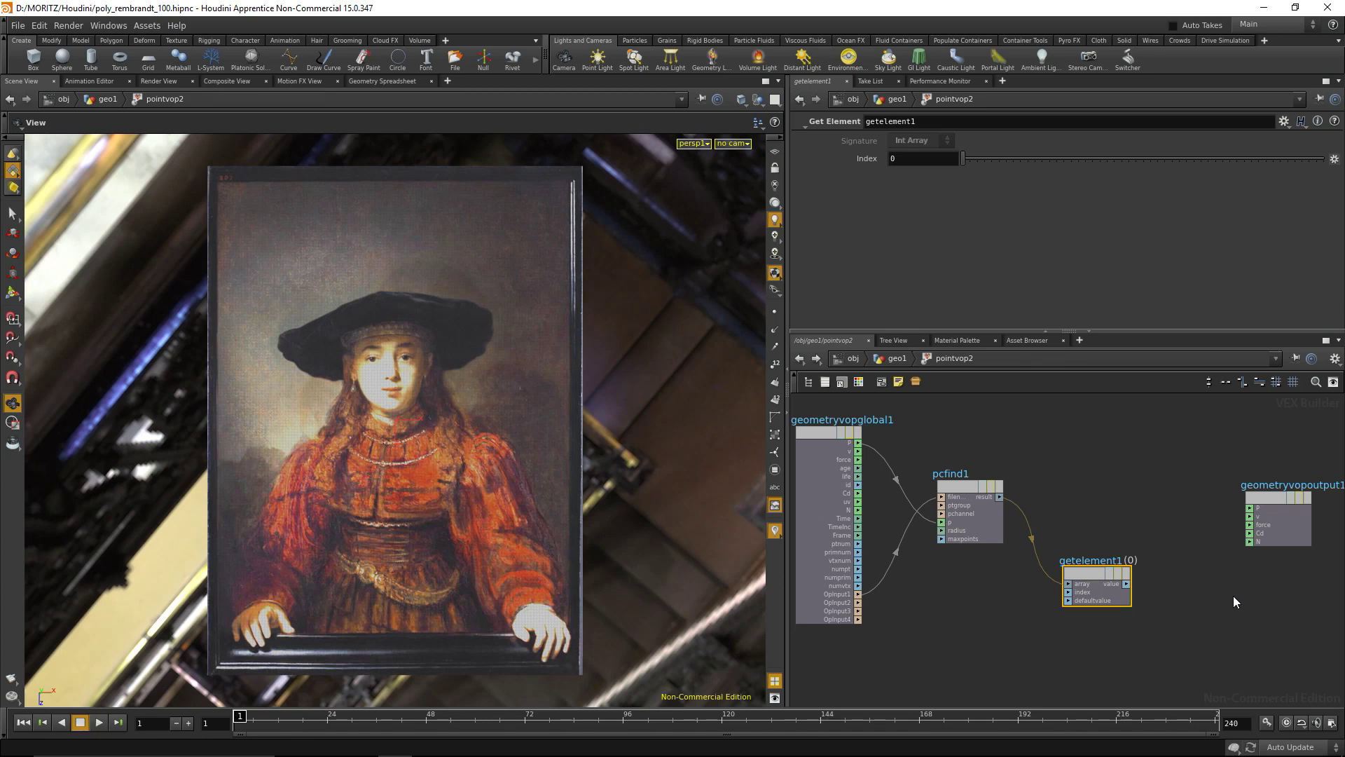
{"action": "middle_click_drag", "start_coordinate": [1233, 595], "coordinate": [1101, 594]}
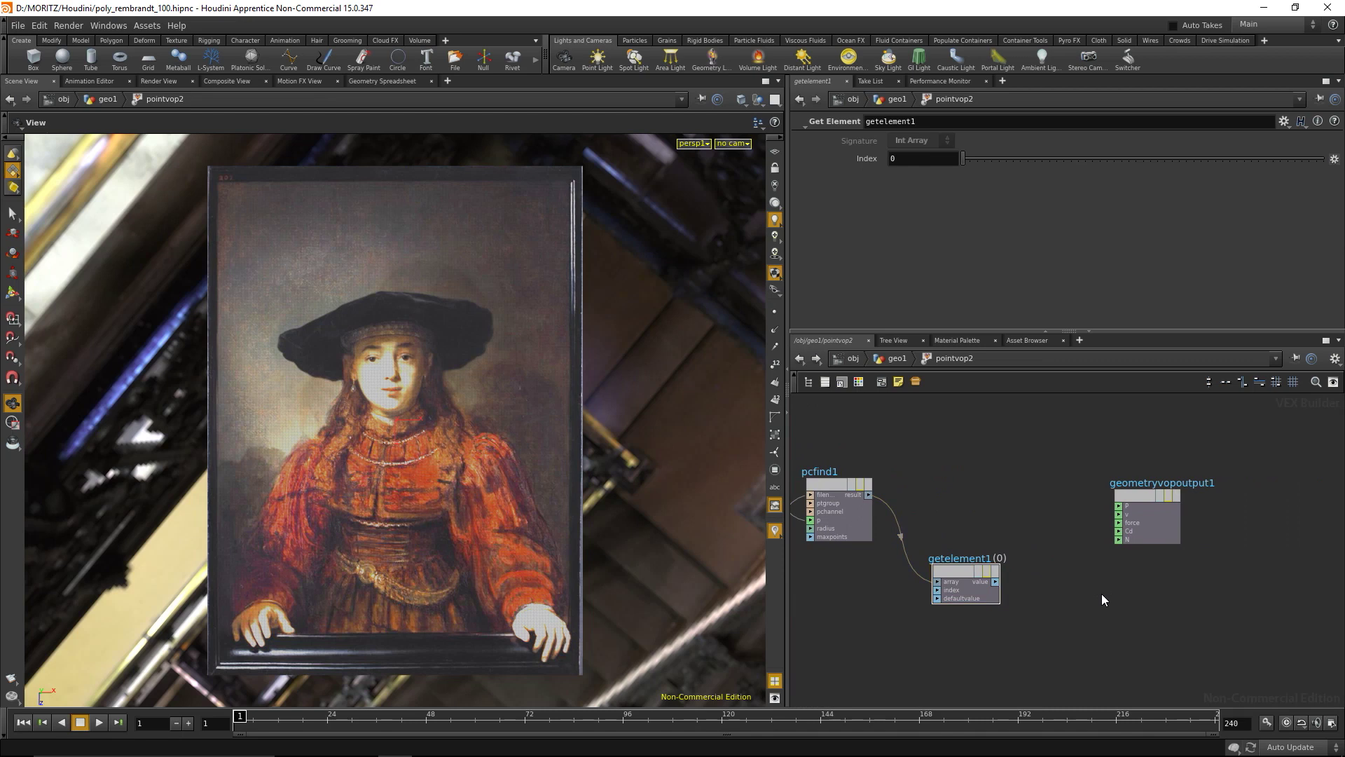
Add importpoint1 reading the Cd attribute, with OpInput1 wired into its file input
{"action": "key", "text": "Tab"}
{"action": "type", "text": "point"}
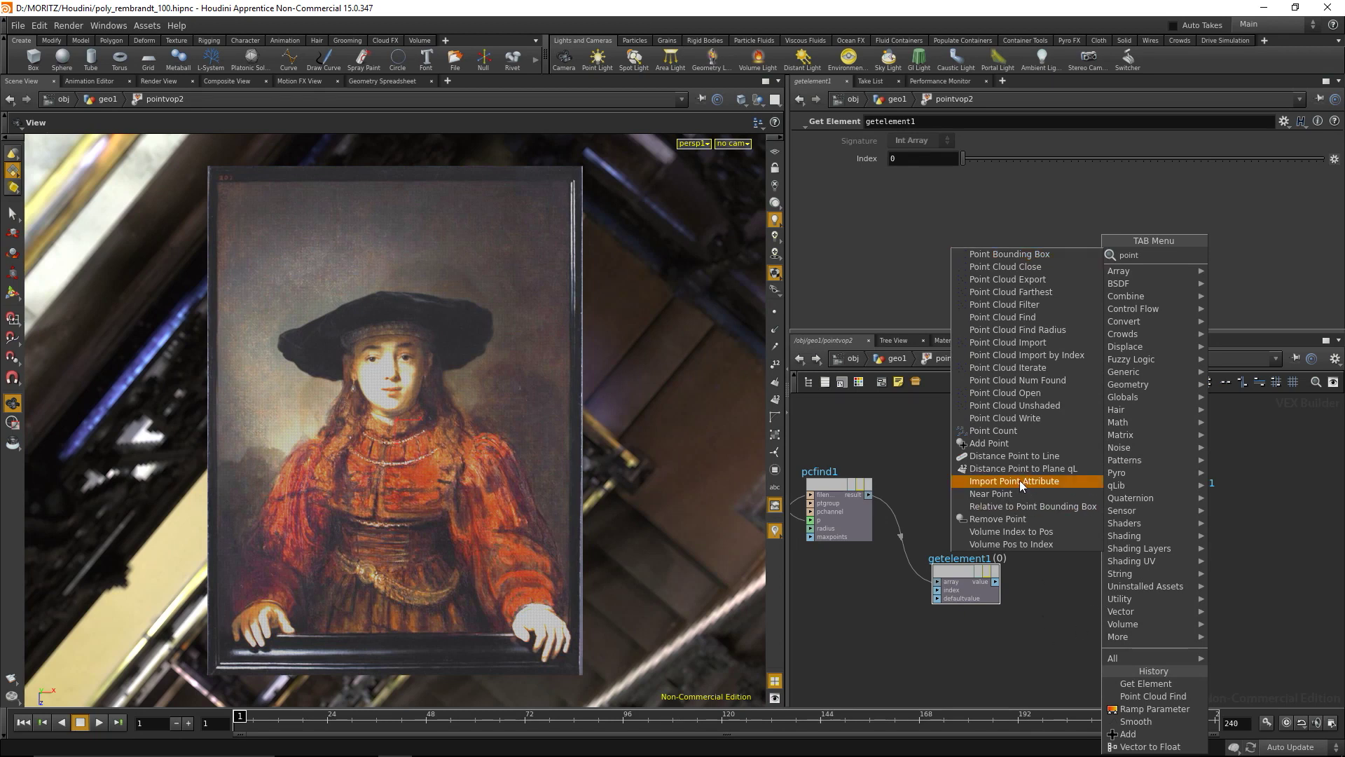
{"action": "left_click", "coordinate": [1019, 481]}
{"action": "left_click", "coordinate": [1074, 595]}
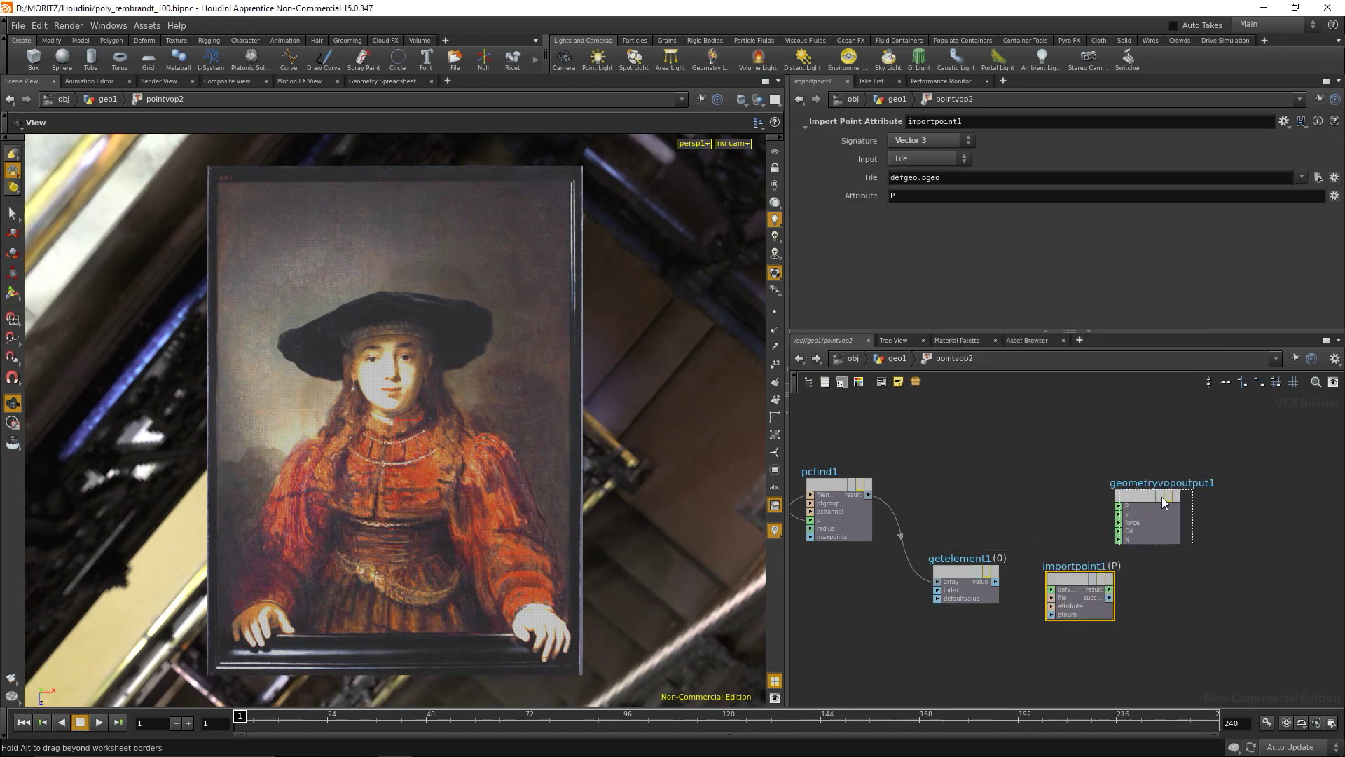
{"action": "left_click_drag", "start_coordinate": [1161, 498], "coordinate": [1255, 495]}
{"action": "middle_click_drag", "start_coordinate": [1051, 492], "coordinate": [1118, 486]}
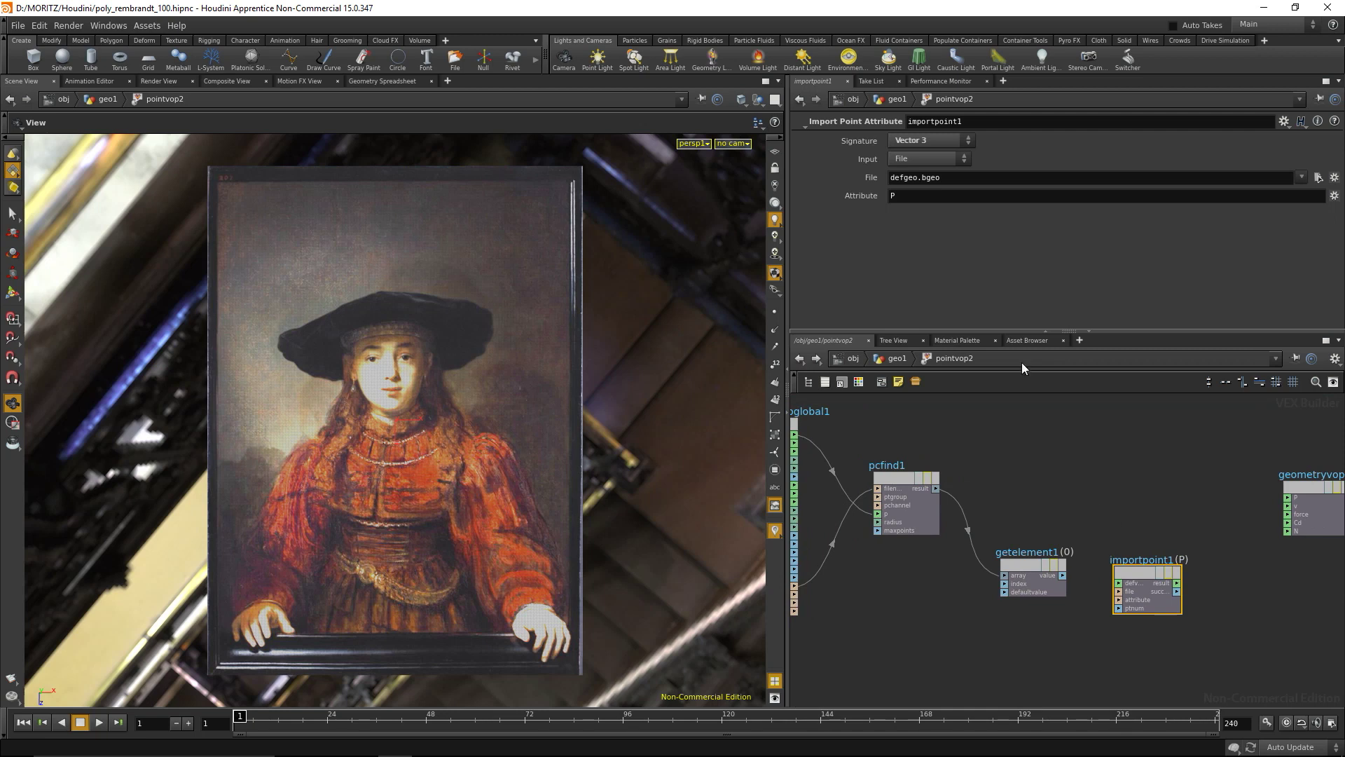
{"action": "left_click_drag", "start_coordinate": [904, 198], "coordinate": [858, 196]}
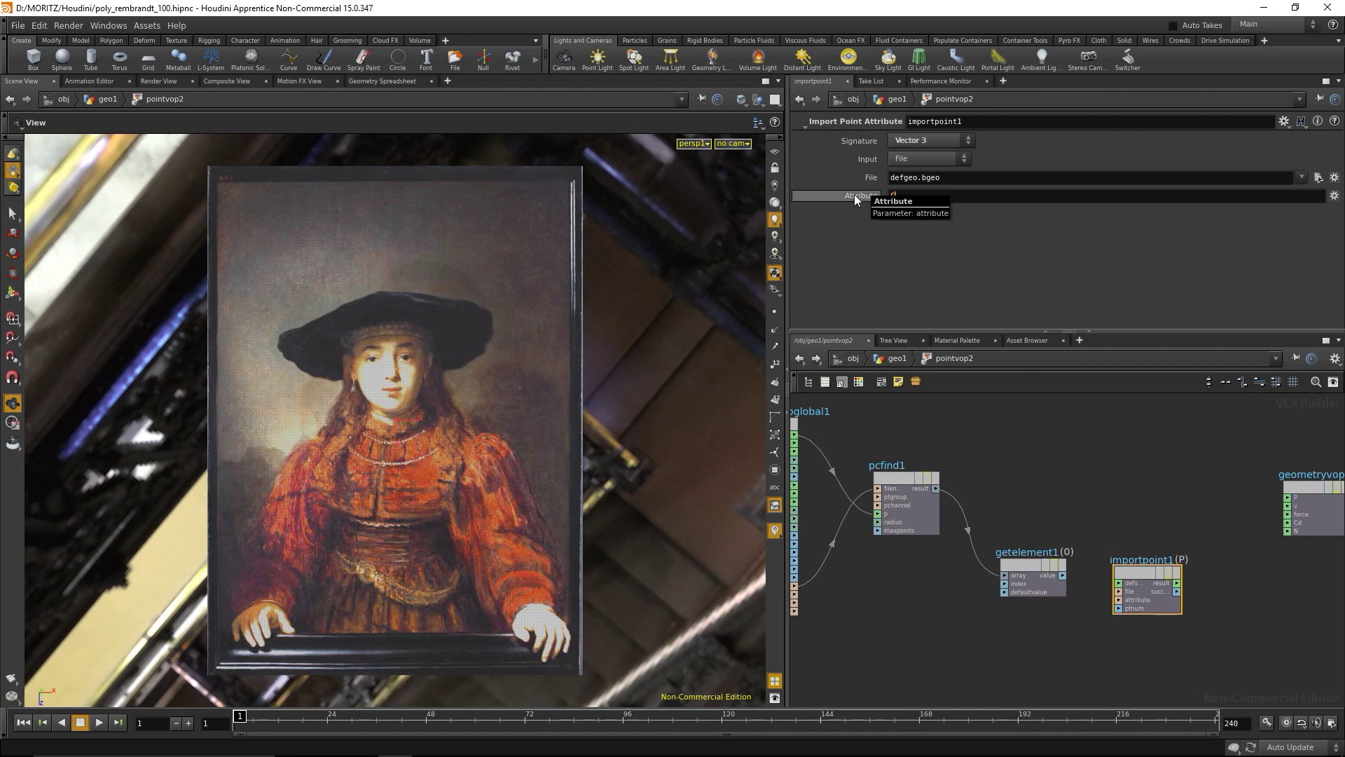
{"action": "type", "text": "Cd"}
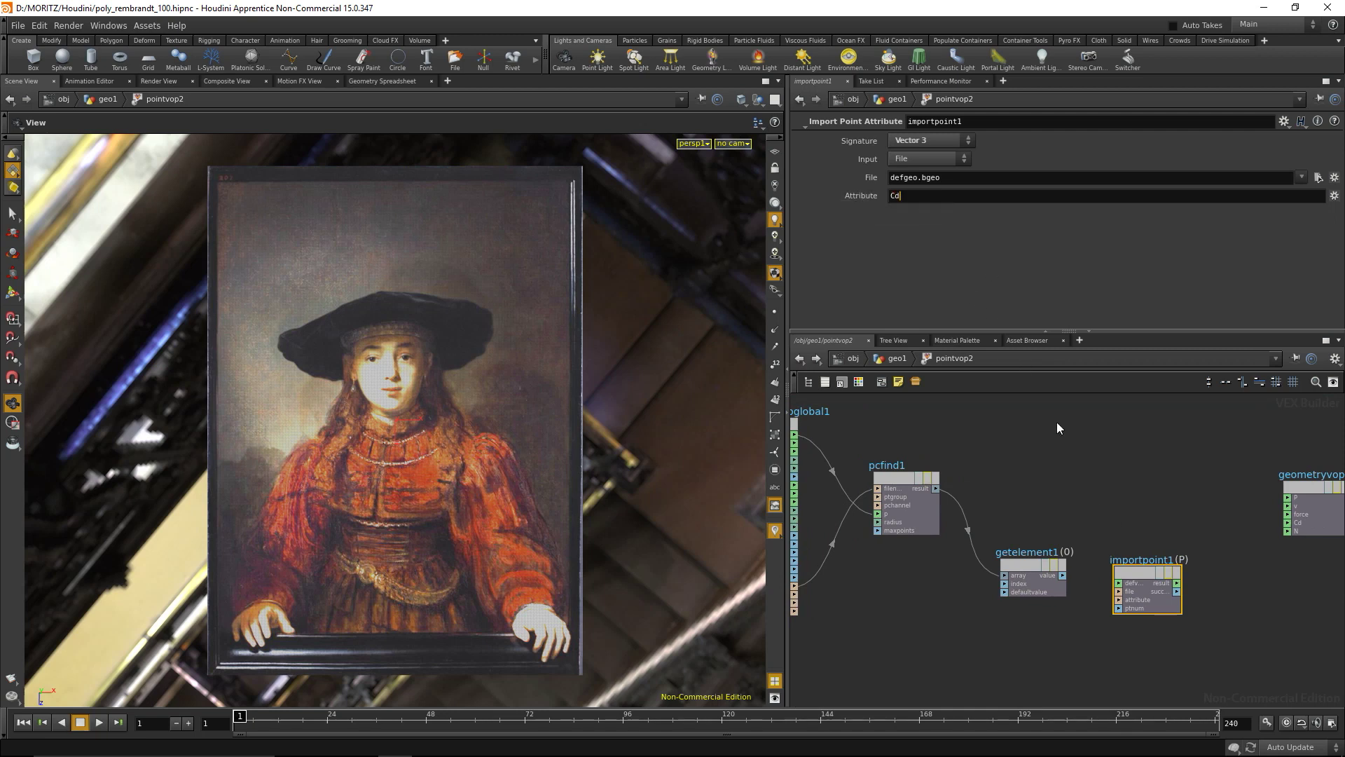
{"action": "middle_click_drag", "start_coordinate": [1123, 447], "coordinate": [1193, 426]}
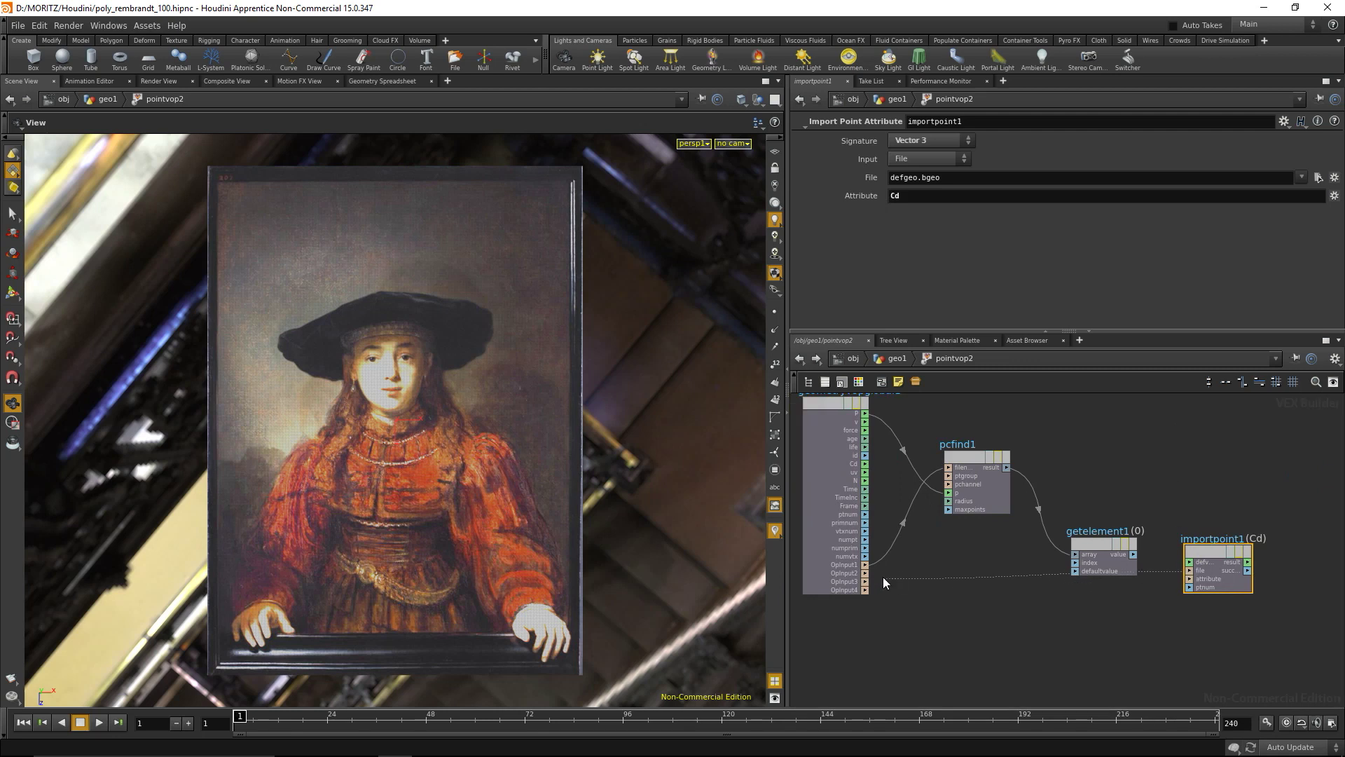
{"action": "left_click", "coordinate": [868, 566]}
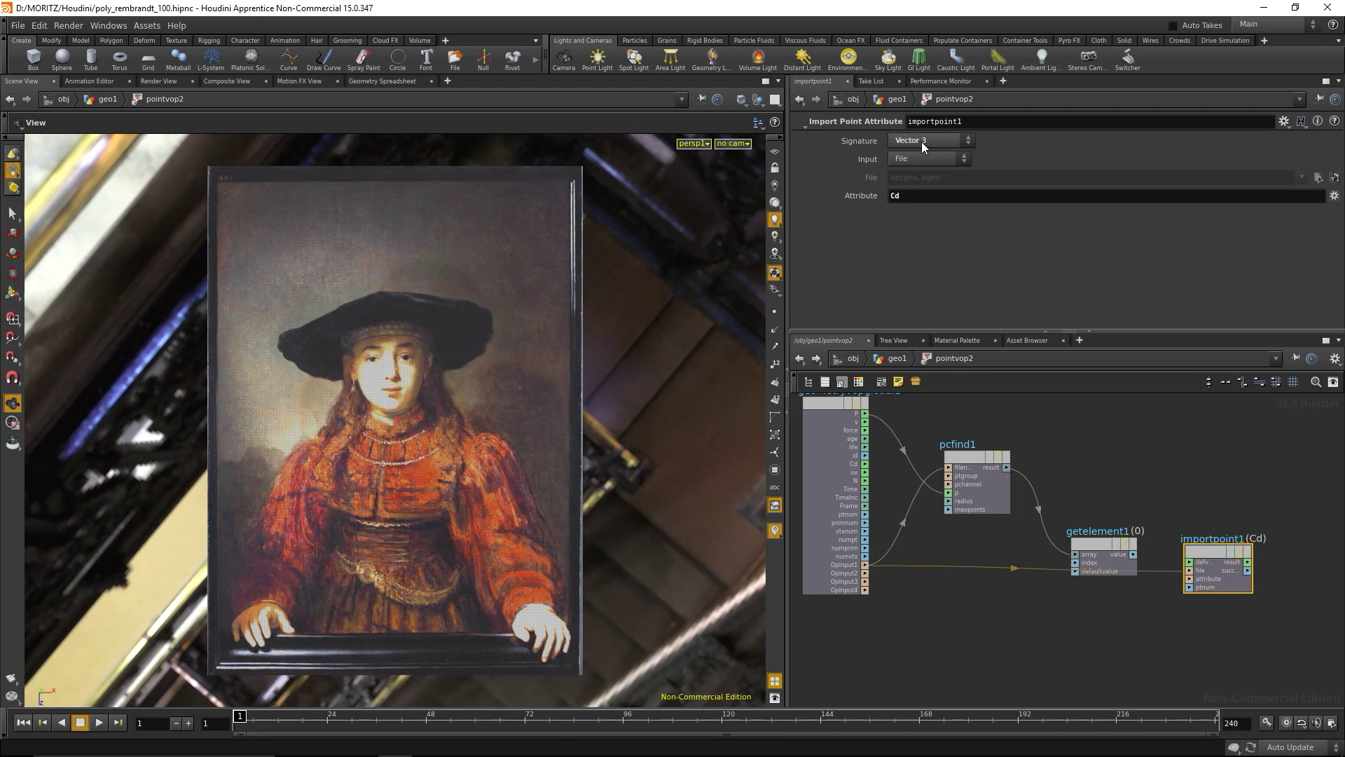
Rearrange getelement1, importpoint1 and geometryvopoutput1 into a tidier network layout
{"action": "left_click_drag", "start_coordinate": [1210, 550], "coordinate": [1214, 581]}
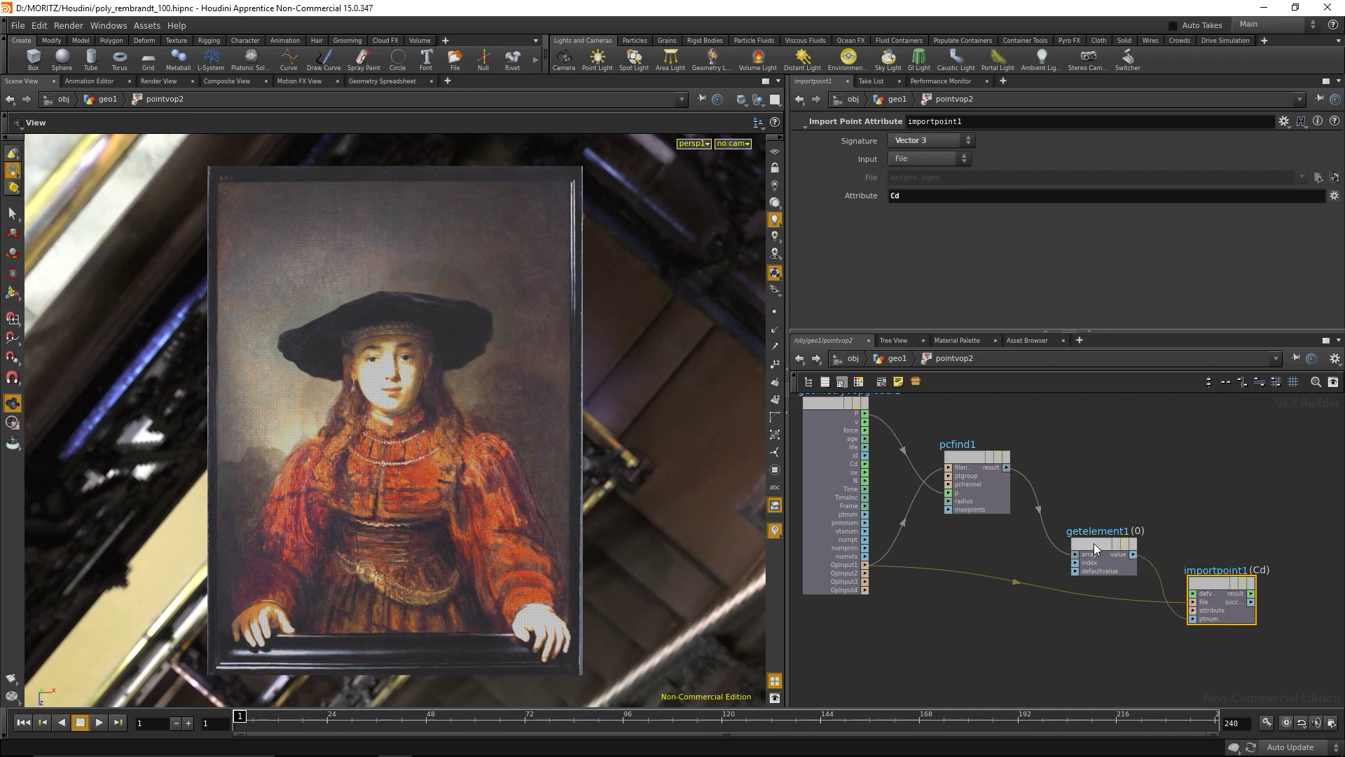
{"action": "left_click_drag", "start_coordinate": [1094, 544], "coordinate": [1116, 623]}
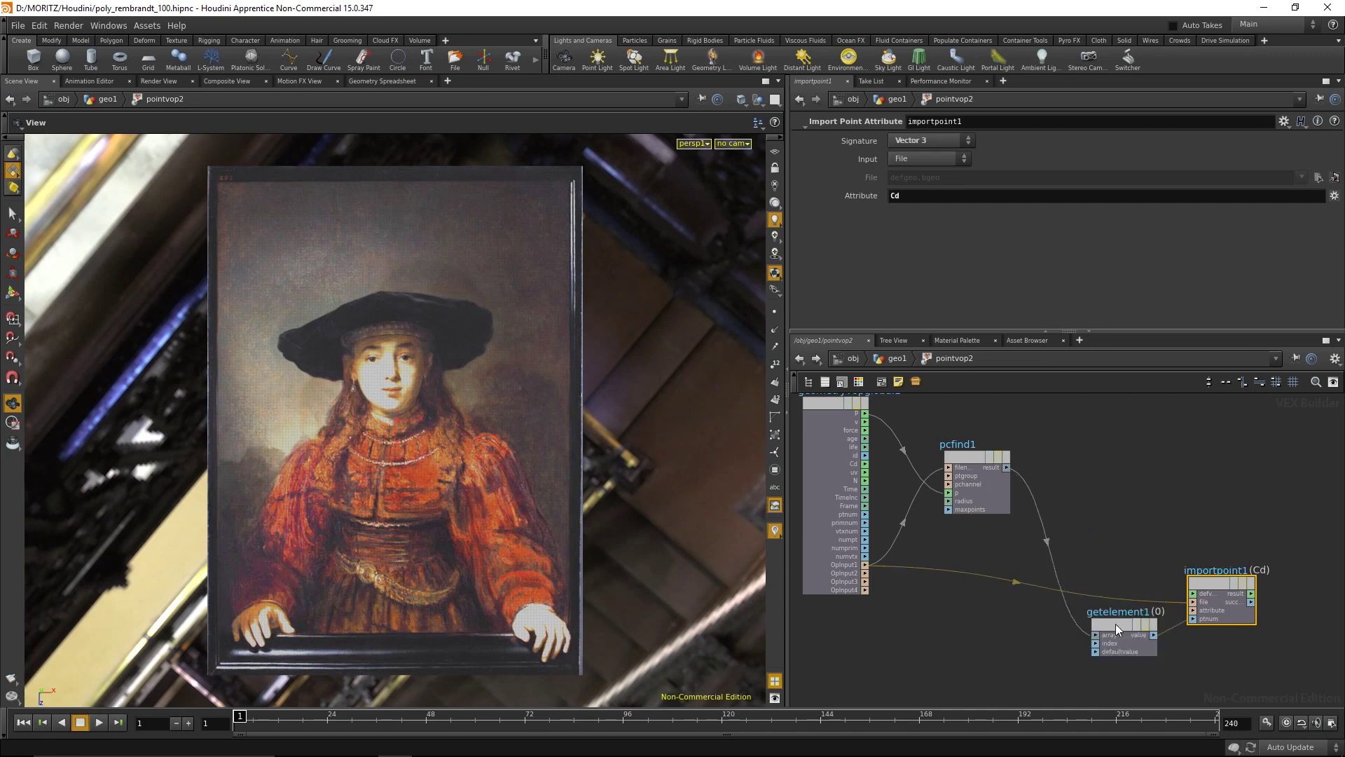
{"action": "middle_click_drag", "start_coordinate": [1217, 648], "coordinate": [1120, 622]}
{"action": "left_click_drag", "start_coordinate": [1048, 537], "coordinate": [1147, 612]}
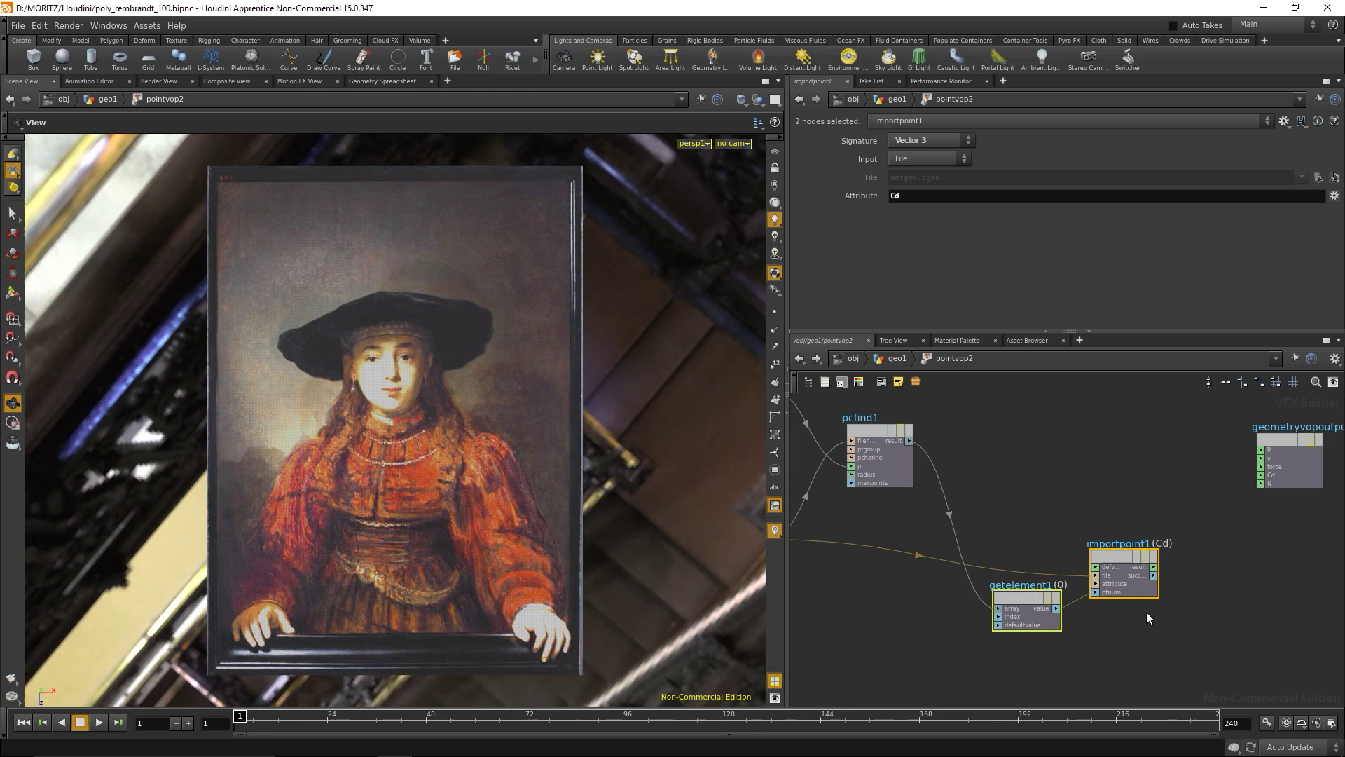
{"action": "left_click_drag", "start_coordinate": [1107, 556], "coordinate": [1068, 557]}
{"action": "left_click", "coordinate": [1172, 599]}
{"action": "middle_click_drag", "start_coordinate": [1168, 573], "coordinate": [1117, 582]}
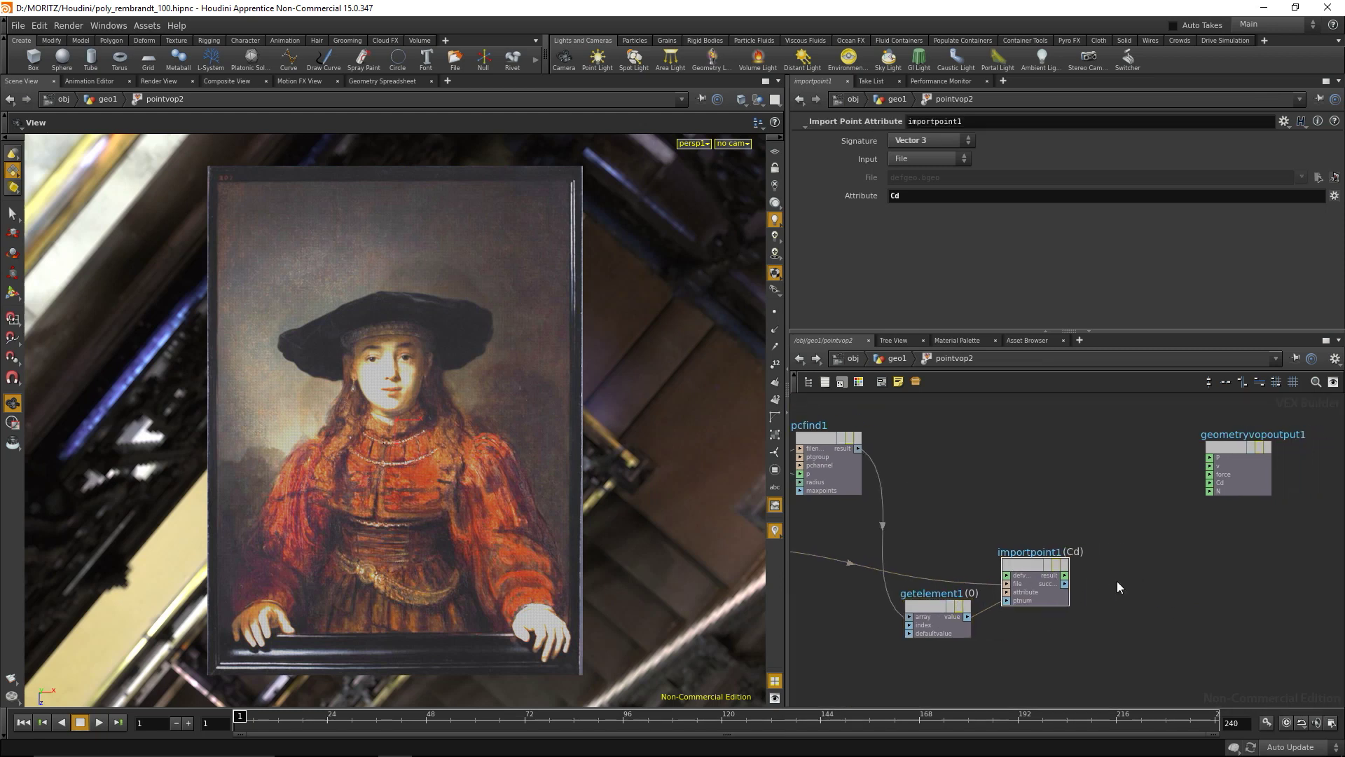
{"action": "middle_click_drag", "start_coordinate": [1193, 541], "coordinate": [1115, 534]}
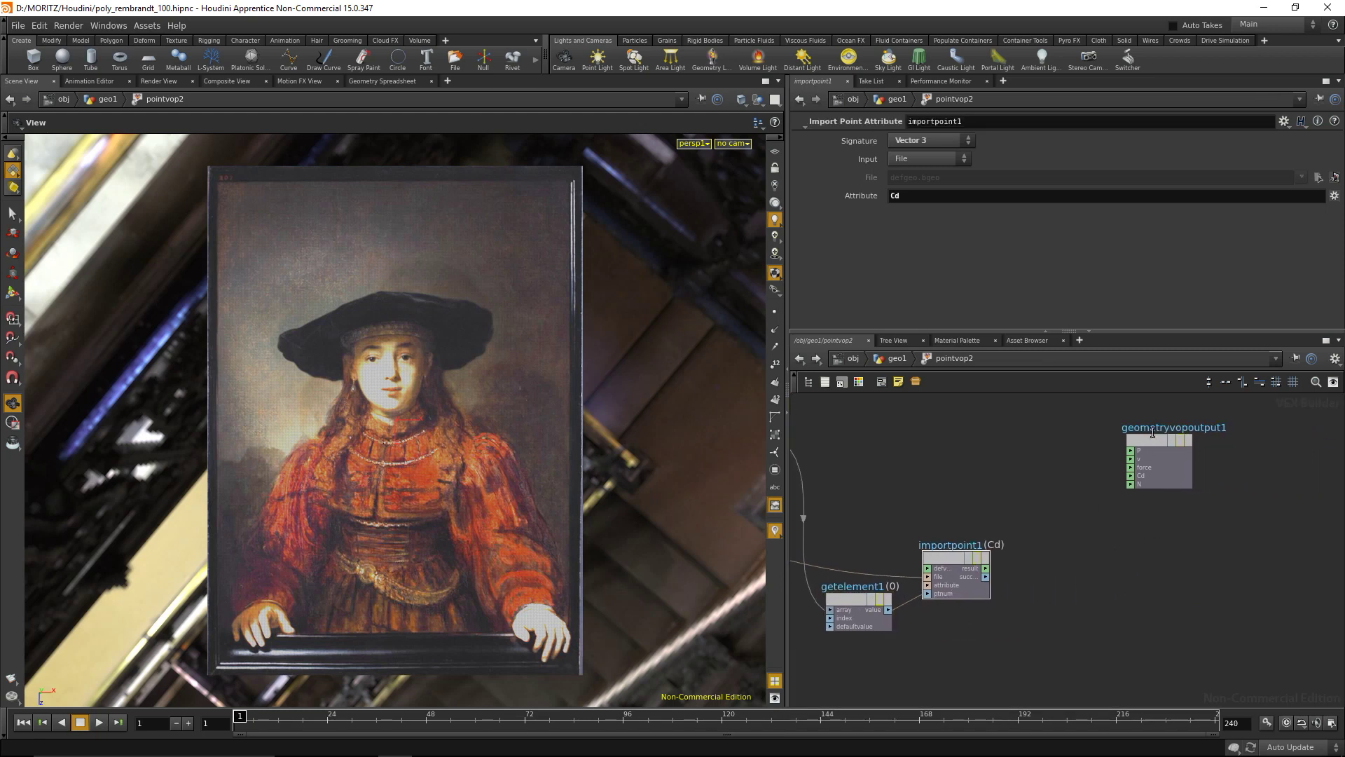
{"action": "left_click_drag", "start_coordinate": [1153, 435], "coordinate": [1242, 443]}
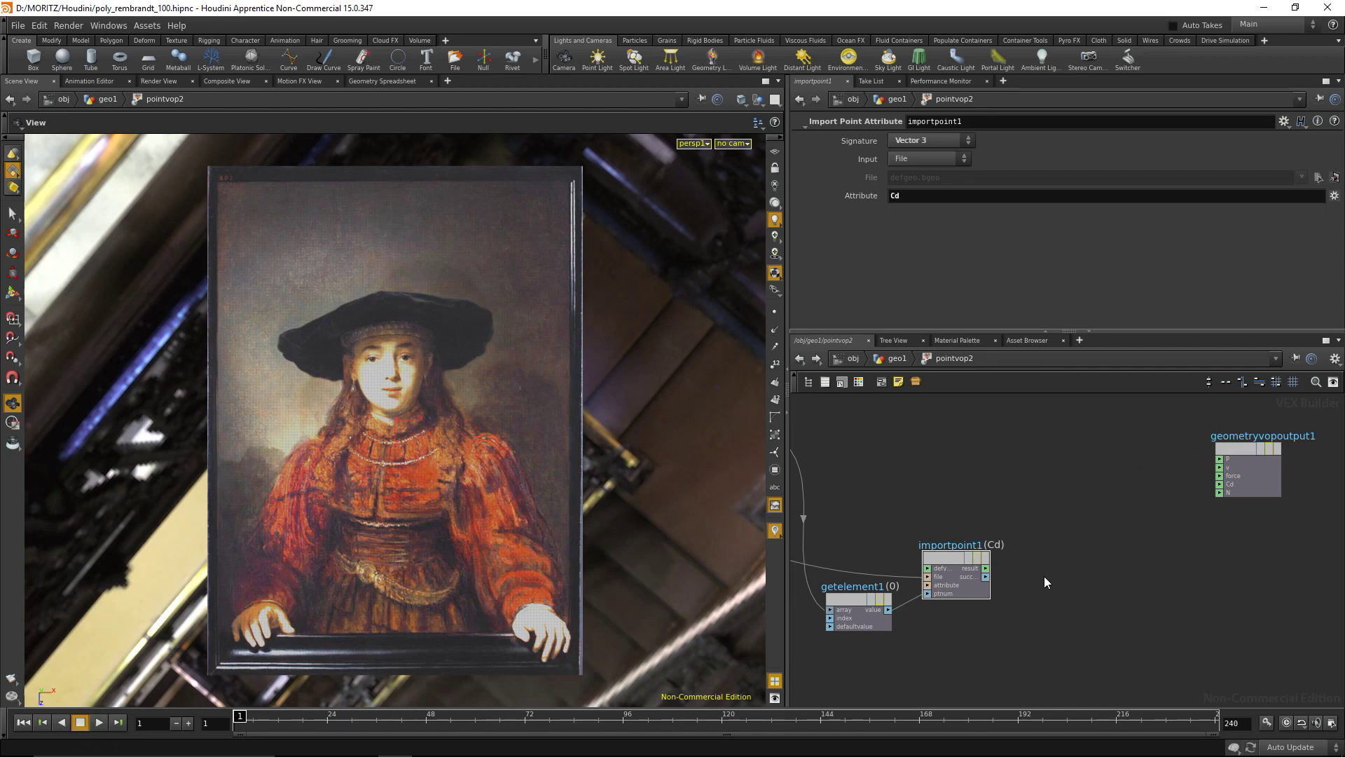
Add a mulconst1 Multiply Constant node beside importpoint1, discarding a stray Multiply node
{"action": "key", "text": "Tab"}
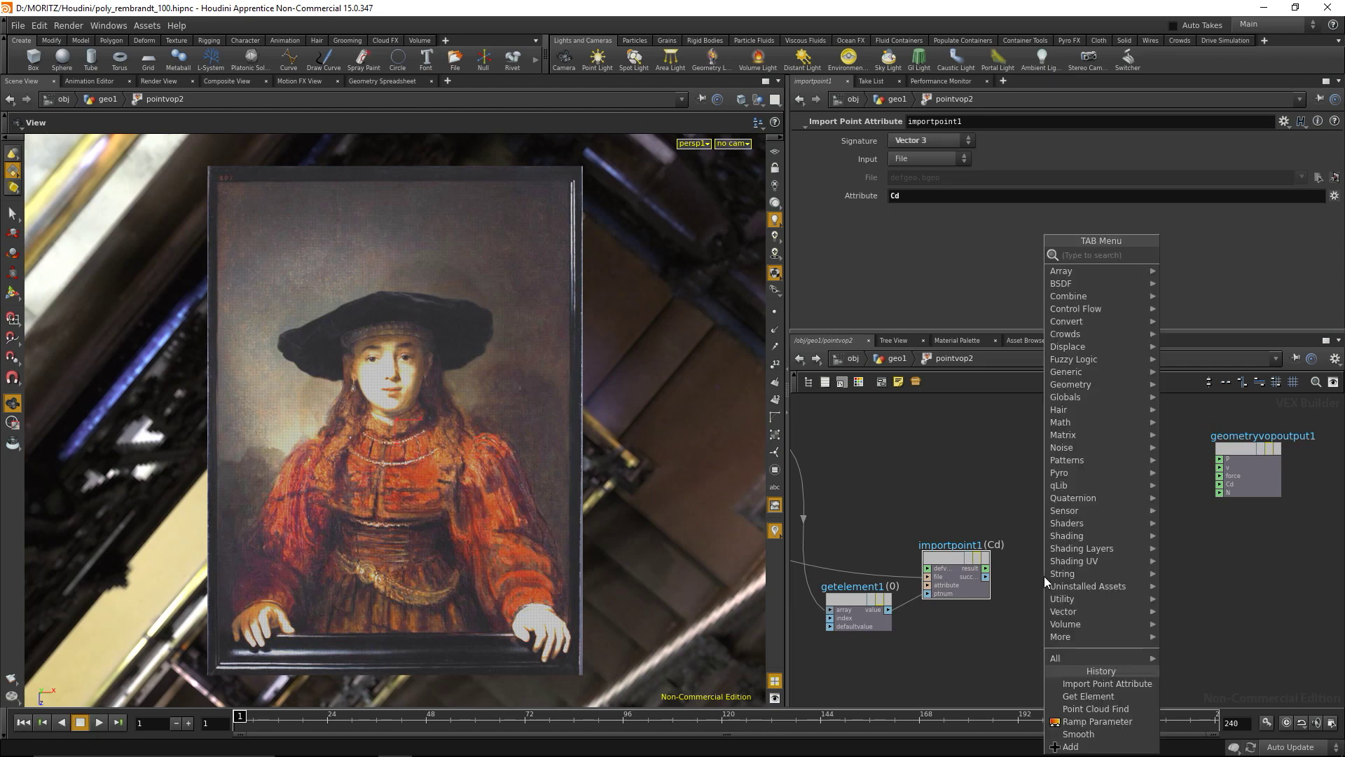
{"action": "type", "text": "multy"}
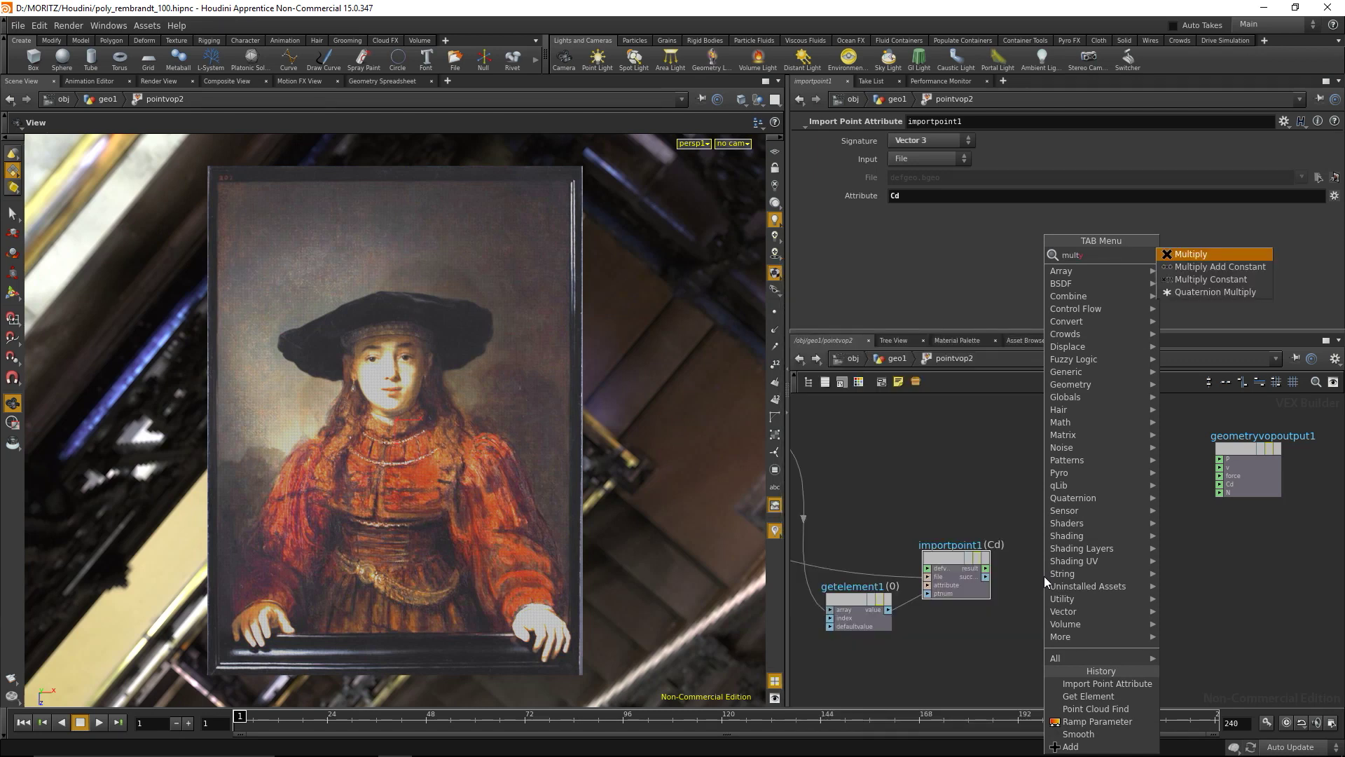
{"action": "key", "text": "Return"}
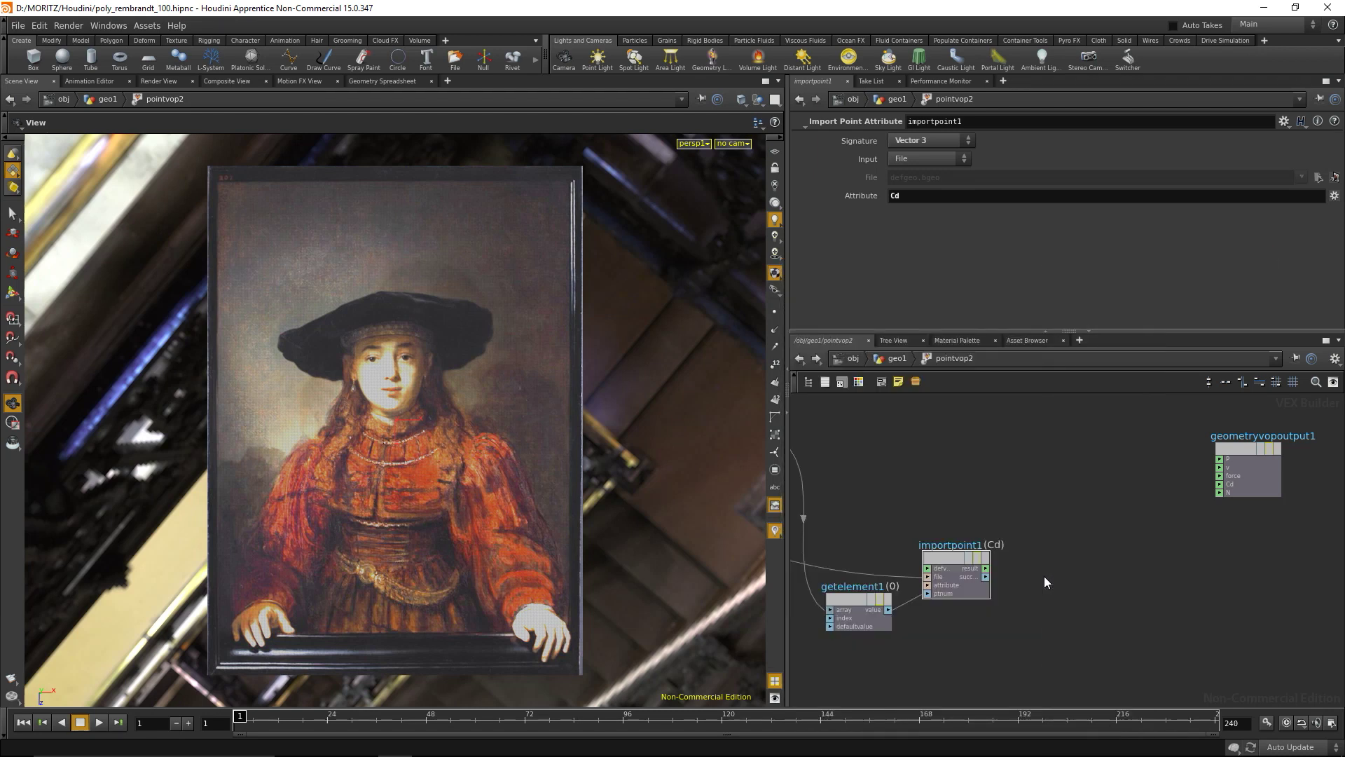
{"action": "left_click", "coordinate": [1044, 576]}
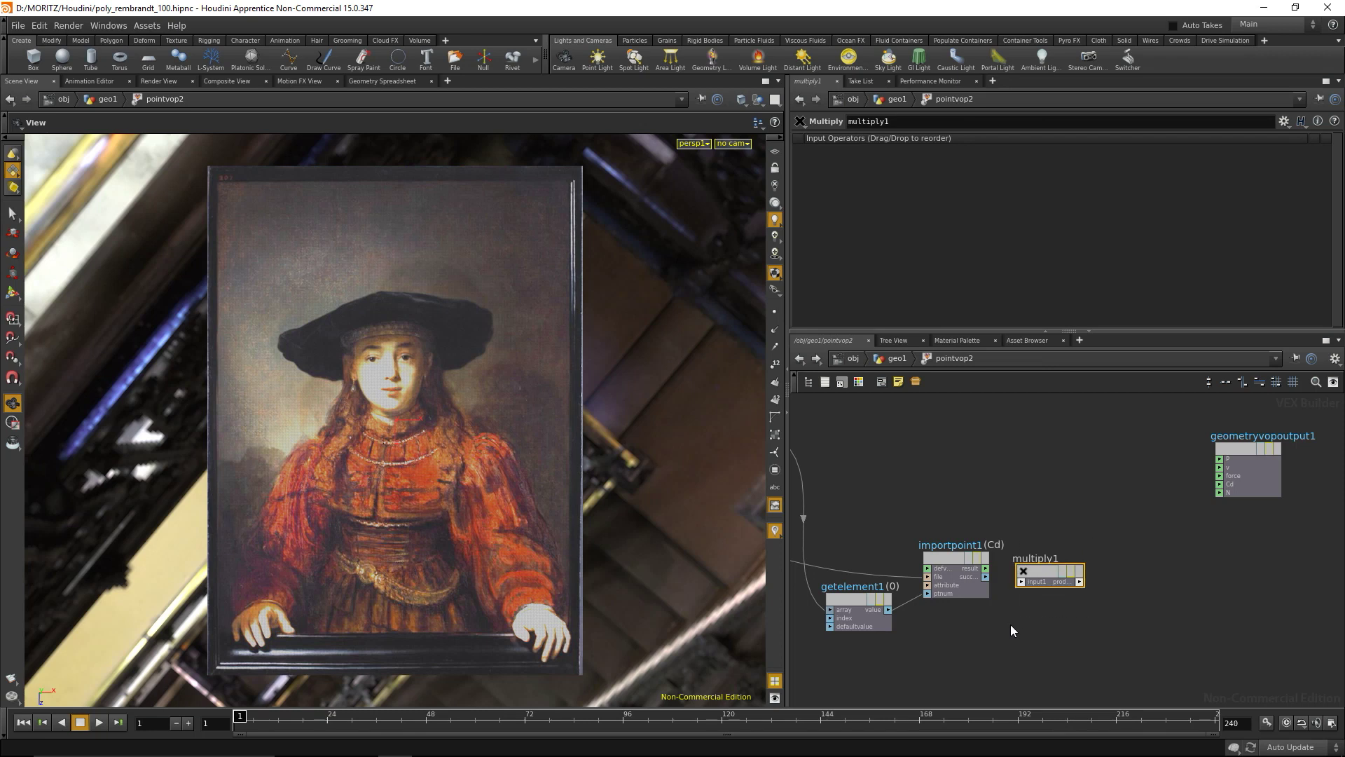
{"action": "key", "text": "Delete"}
{"action": "key", "text": "Tab"}
{"action": "type", "text": "mulc"}
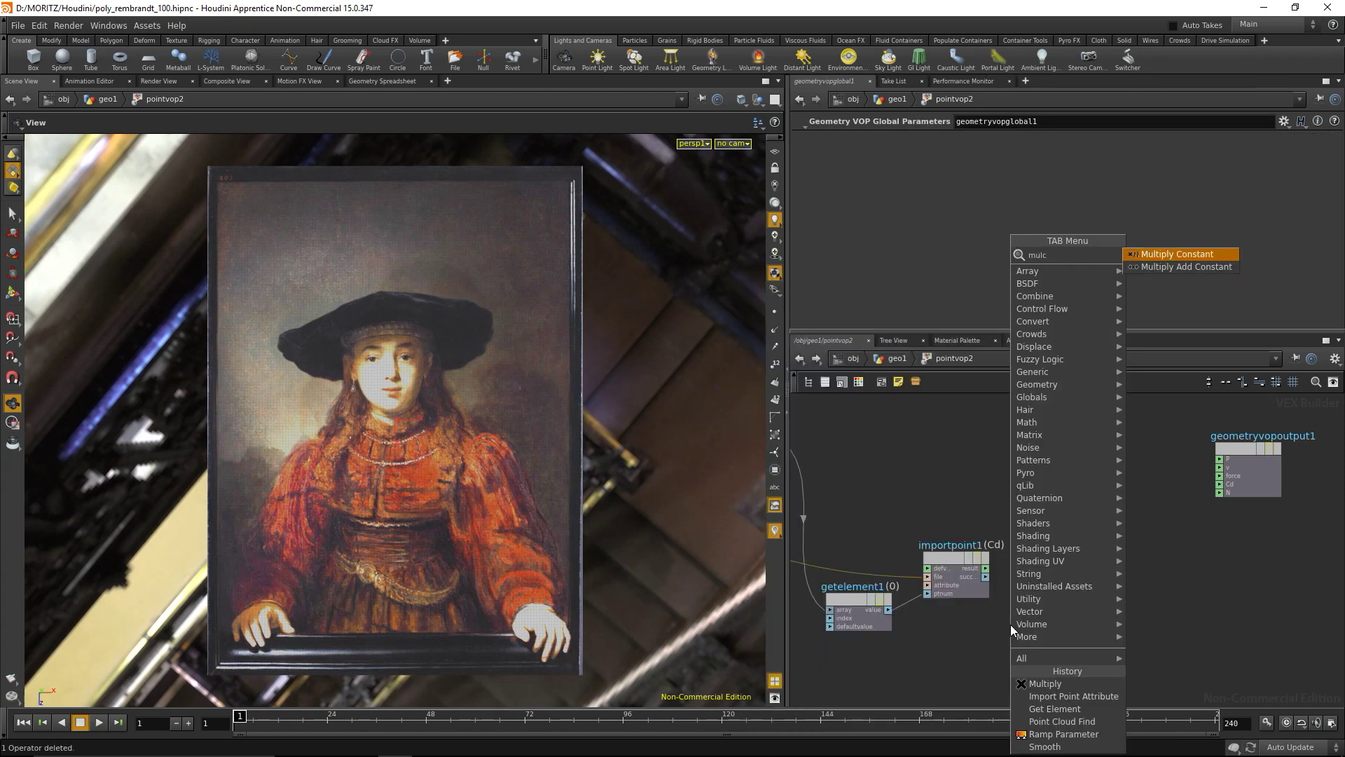
{"action": "type", "text": "on"}
{"action": "key", "text": "Return"}
{"action": "left_click", "coordinate": [1010, 625]}
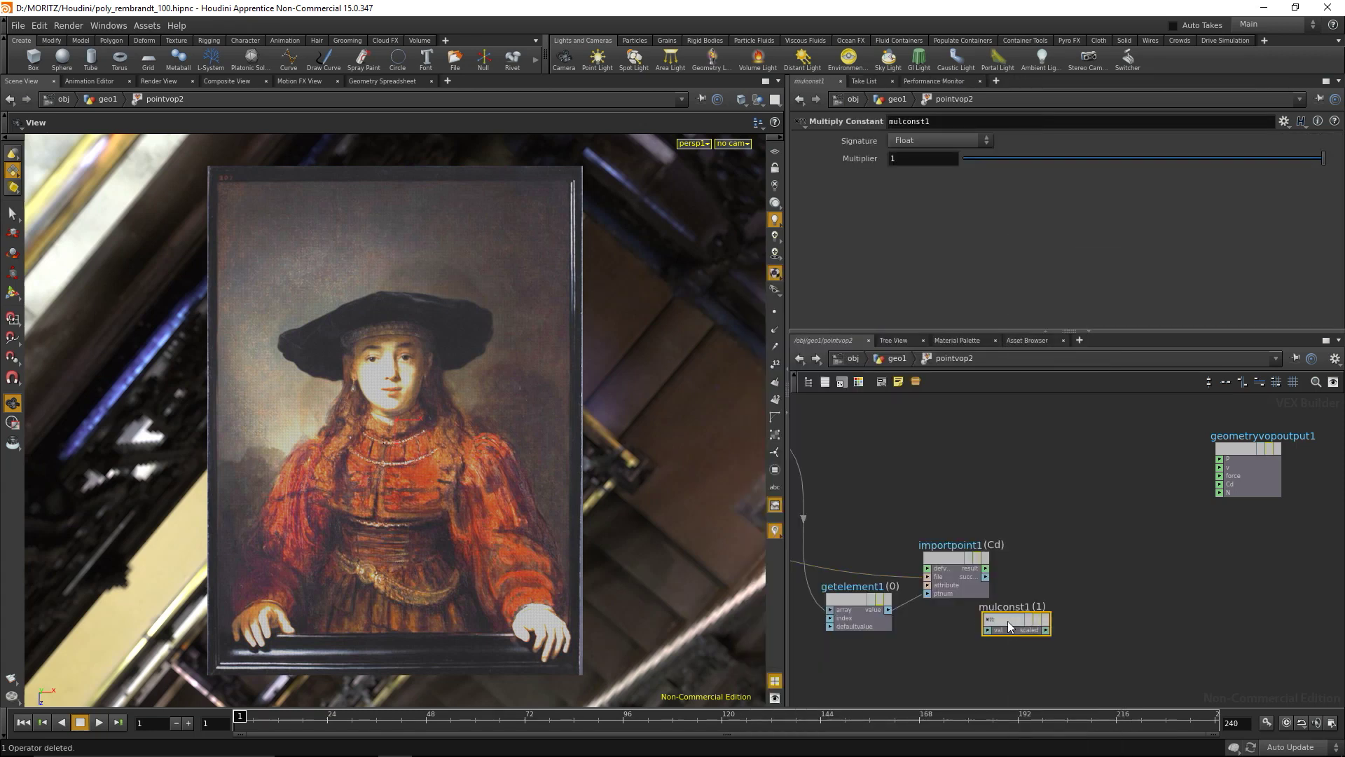
{"action": "left_click_drag", "start_coordinate": [1008, 621], "coordinate": [1060, 571]}
Give mulconst1 Multiplier 8 and 3D Vector signature, fed by importpoint1's result
{"action": "double_click", "coordinate": [907, 160]}
{"action": "type", "text": "8"}
{"action": "key", "text": "Return"}
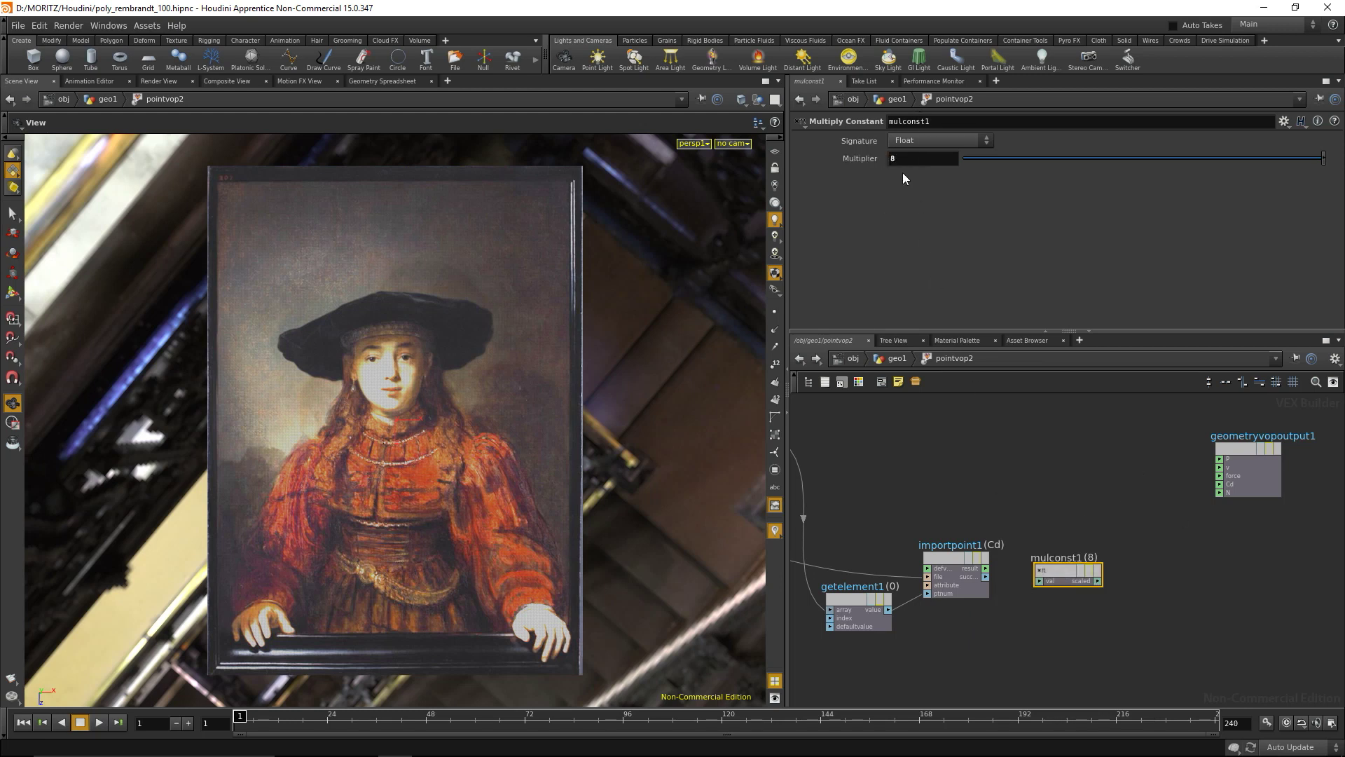
{"action": "left_click", "coordinate": [912, 142]}
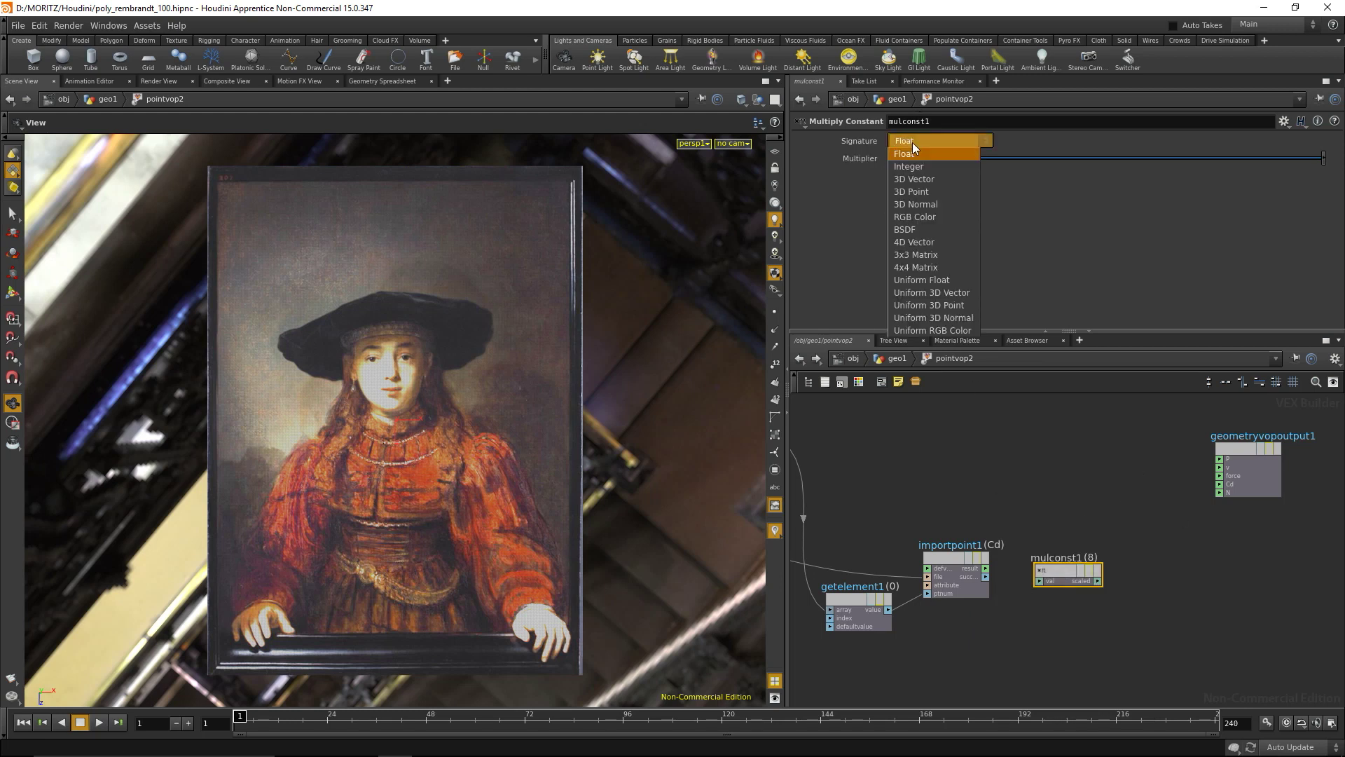
{"action": "left_click", "coordinate": [943, 181]}
{"action": "left_click_drag", "start_coordinate": [988, 570], "coordinate": [1029, 584]}
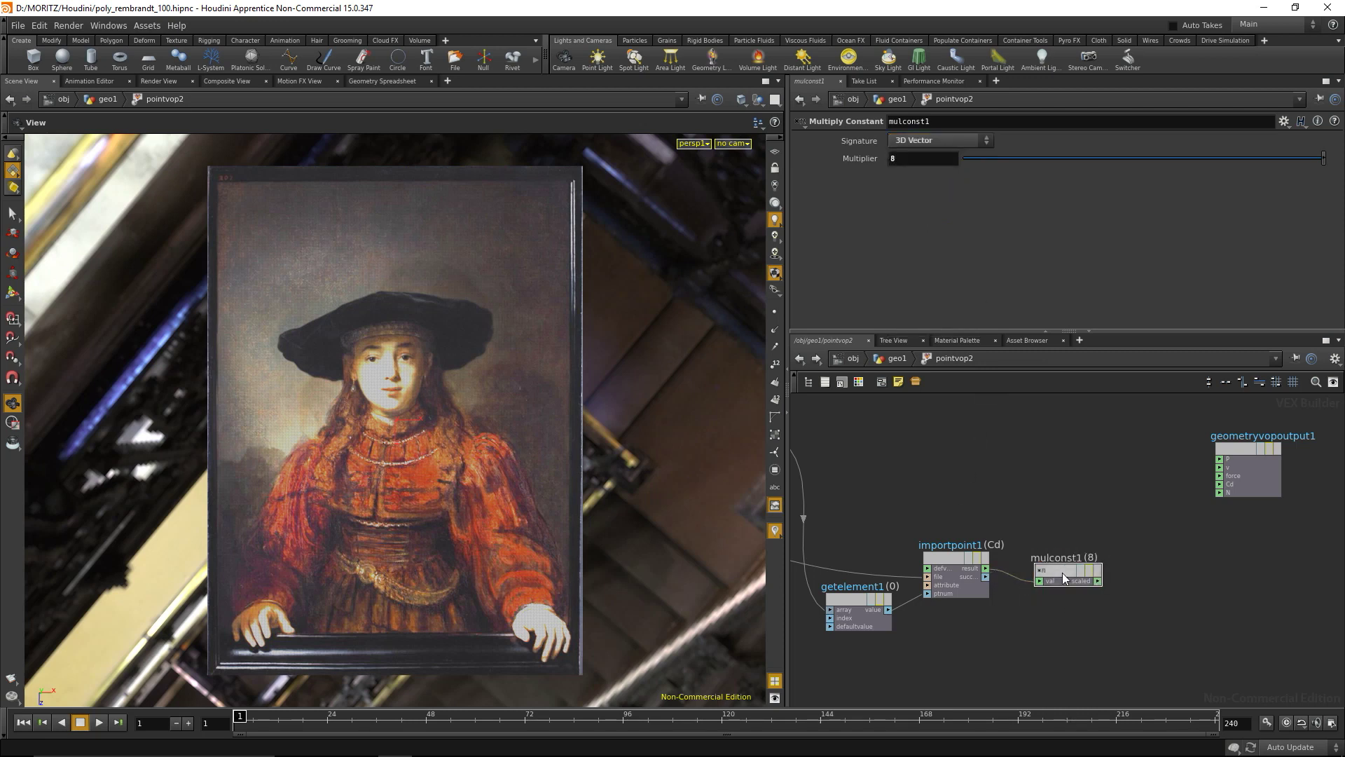
{"action": "left_click_drag", "start_coordinate": [1062, 573], "coordinate": [1047, 561]}
{"action": "mouse_move", "coordinate": [1051, 623]}
{"action": "middle_mouse_down"}
{"action": "mouse_move", "coordinate": [1146, 611]}
{"action": "mouse_move", "coordinate": [1152, 628]}
{"action": "middle_mouse_up"}
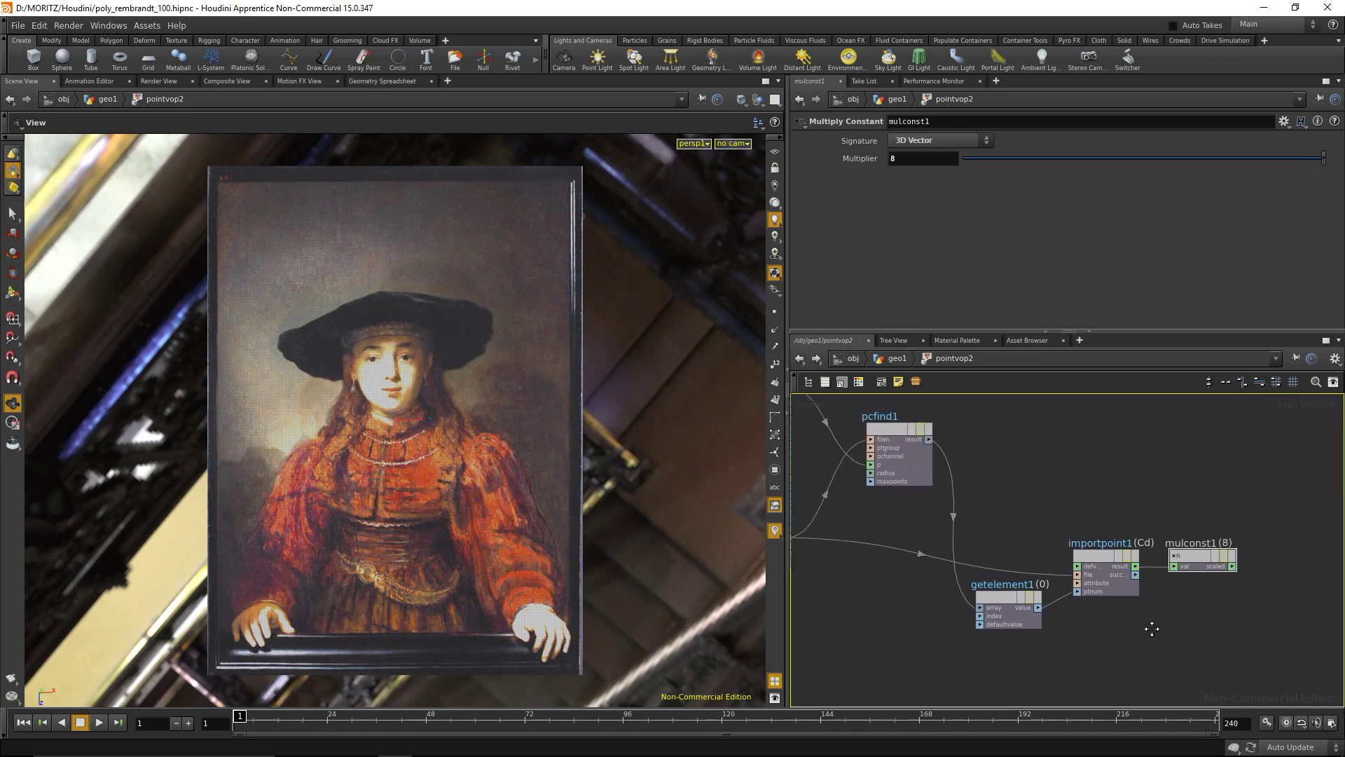
Copy and paste getelement1, importpoint1 and mulconst1 as a second chain above the originals
{"action": "scroll", "coordinate": [1152, 629], "scroll_direction": "down", "scroll_amount": 2}
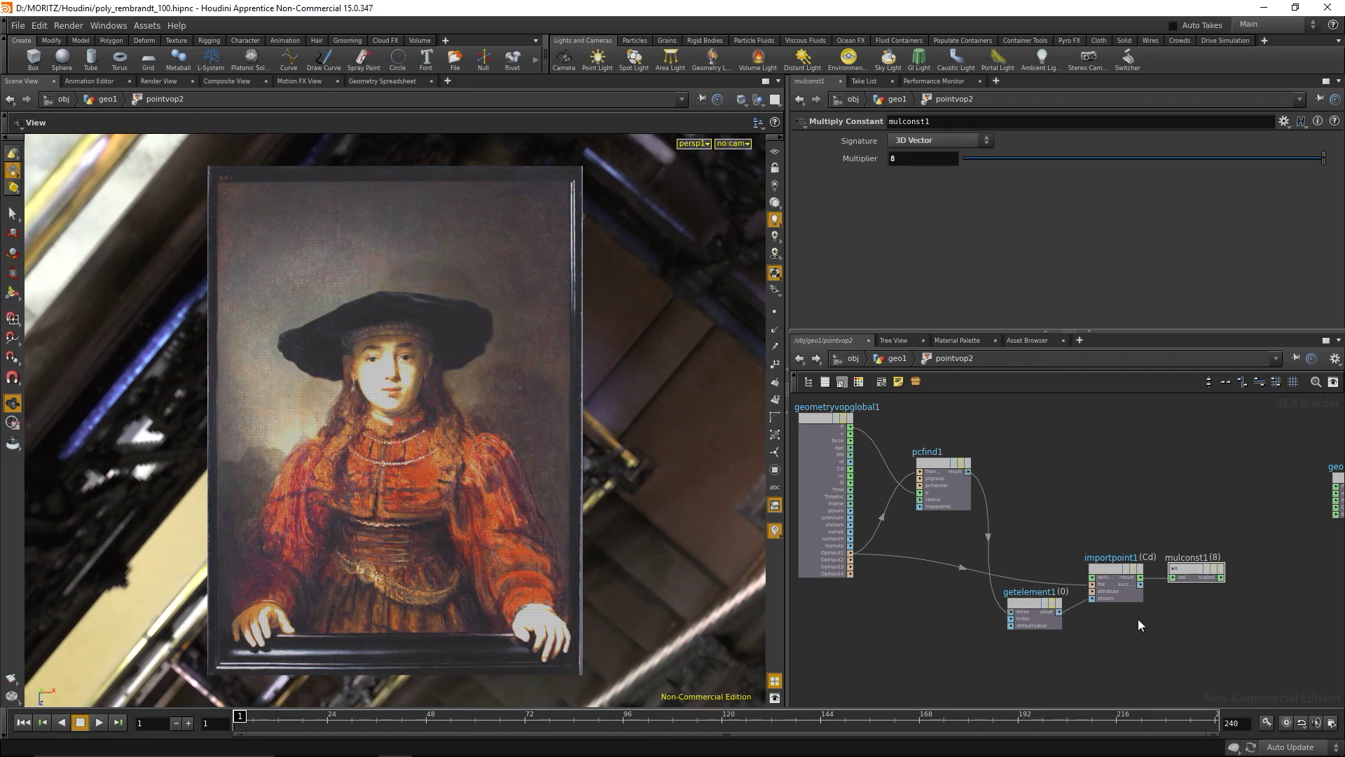
{"action": "middle_click_drag", "start_coordinate": [1139, 620], "coordinate": [1090, 636]}
{"action": "left_click_drag", "start_coordinate": [1155, 530], "coordinate": [964, 669]}
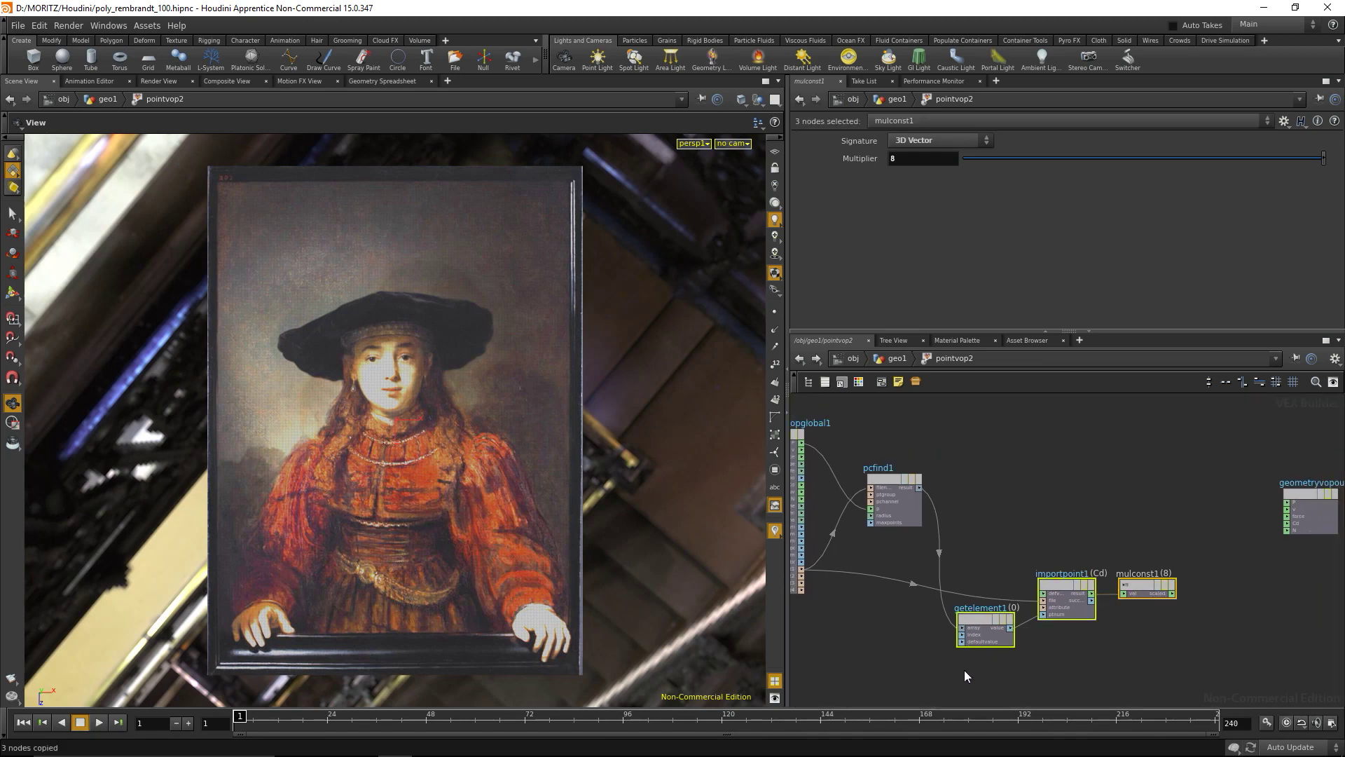
{"action": "key", "text": "ctrl+c"}
{"action": "key", "text": "ctrl+v"}
{"action": "left_click_drag", "start_coordinate": [1010, 636], "coordinate": [1078, 476]}
{"action": "left_click", "coordinate": [1136, 529]}
{"action": "left_click_drag", "start_coordinate": [999, 518], "coordinate": [998, 485]}
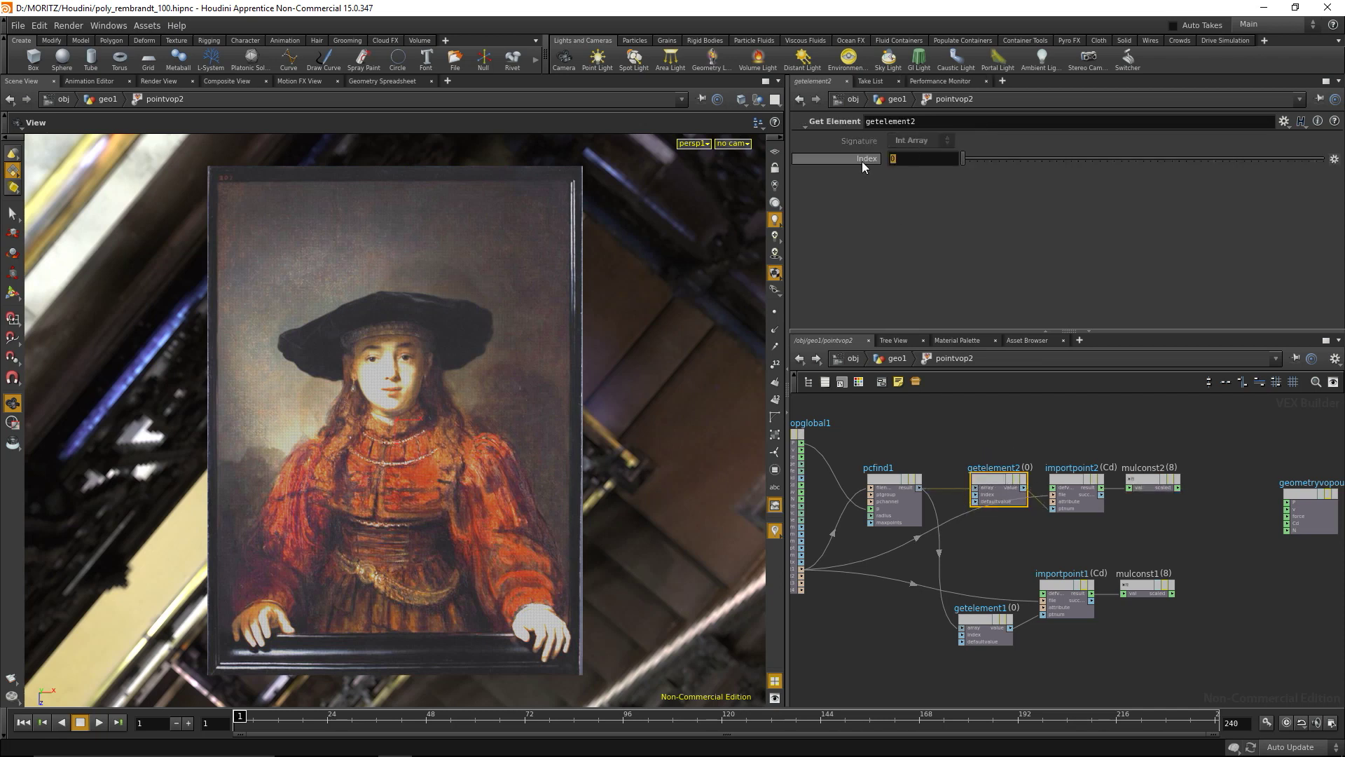
Set getelement2's Index to 1 and mulconst2's Multiplier to -1
{"action": "type", "text": "1"}
{"action": "key", "text": "Return"}
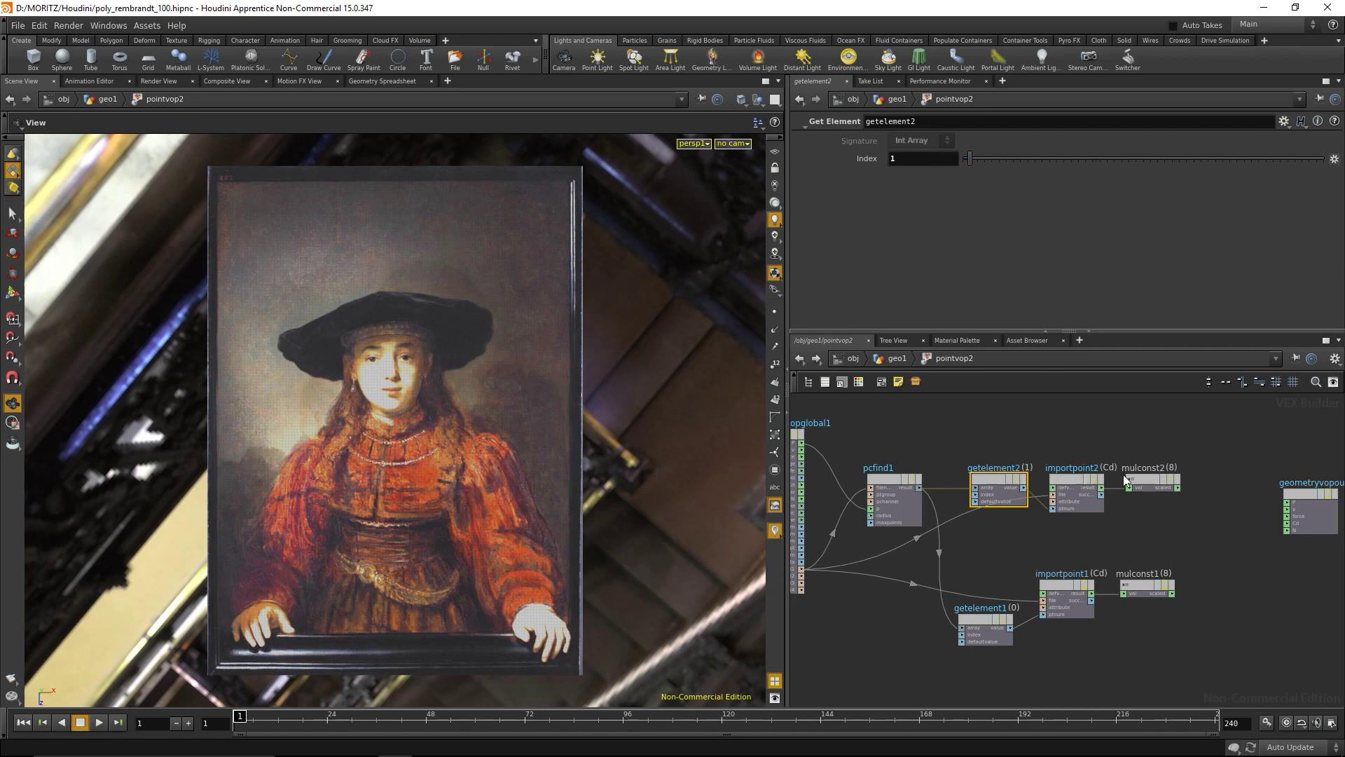
{"action": "left_click", "coordinate": [1160, 482]}
{"action": "left_click_drag", "start_coordinate": [937, 158], "coordinate": [848, 159]}
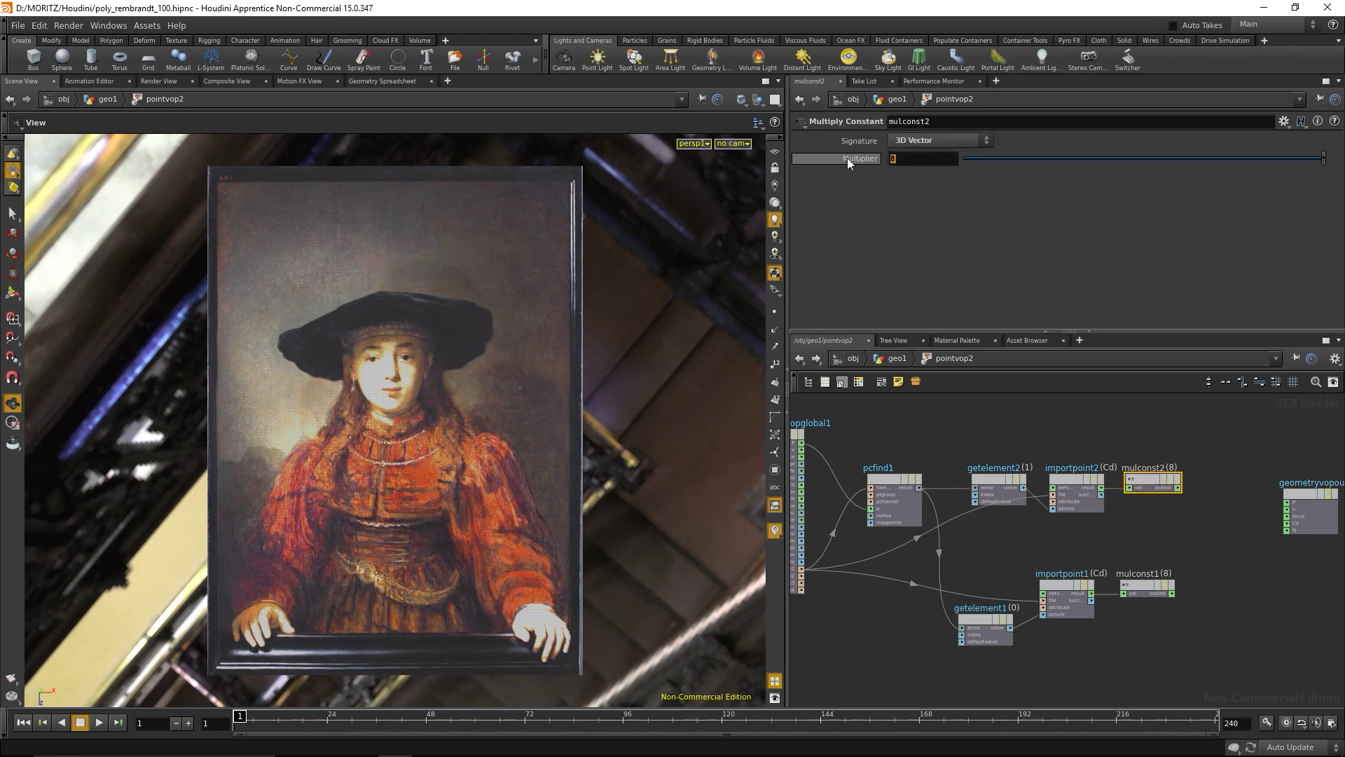
{"action": "type", "text": "-1"}
{"action": "key", "text": "Return"}
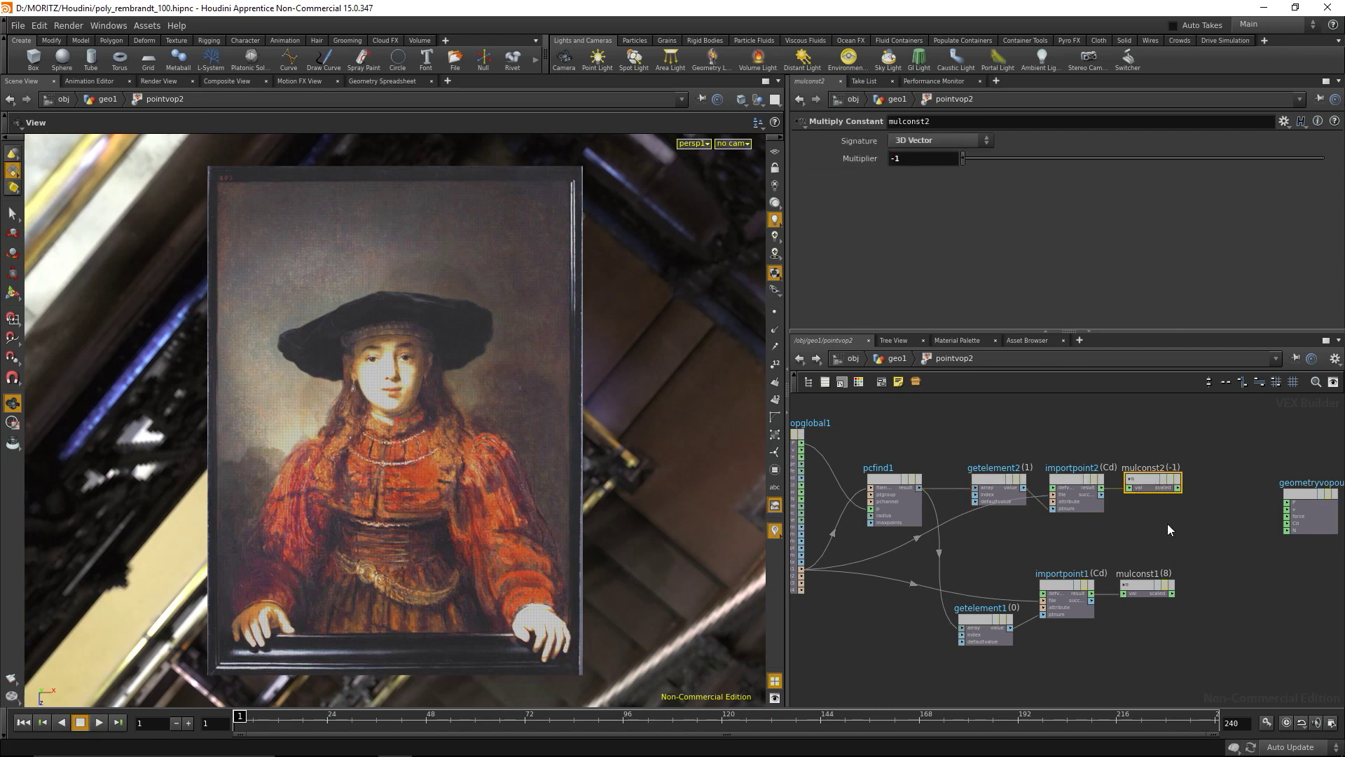
Select getelement2, importpoint2 and mulconst2 for another copy
{"action": "middle_click_drag", "start_coordinate": [1218, 501], "coordinate": [1206, 580]}
{"action": "left_click", "coordinate": [1198, 504]}
{"action": "left_click_drag", "start_coordinate": [1197, 503], "coordinate": [984, 611]}
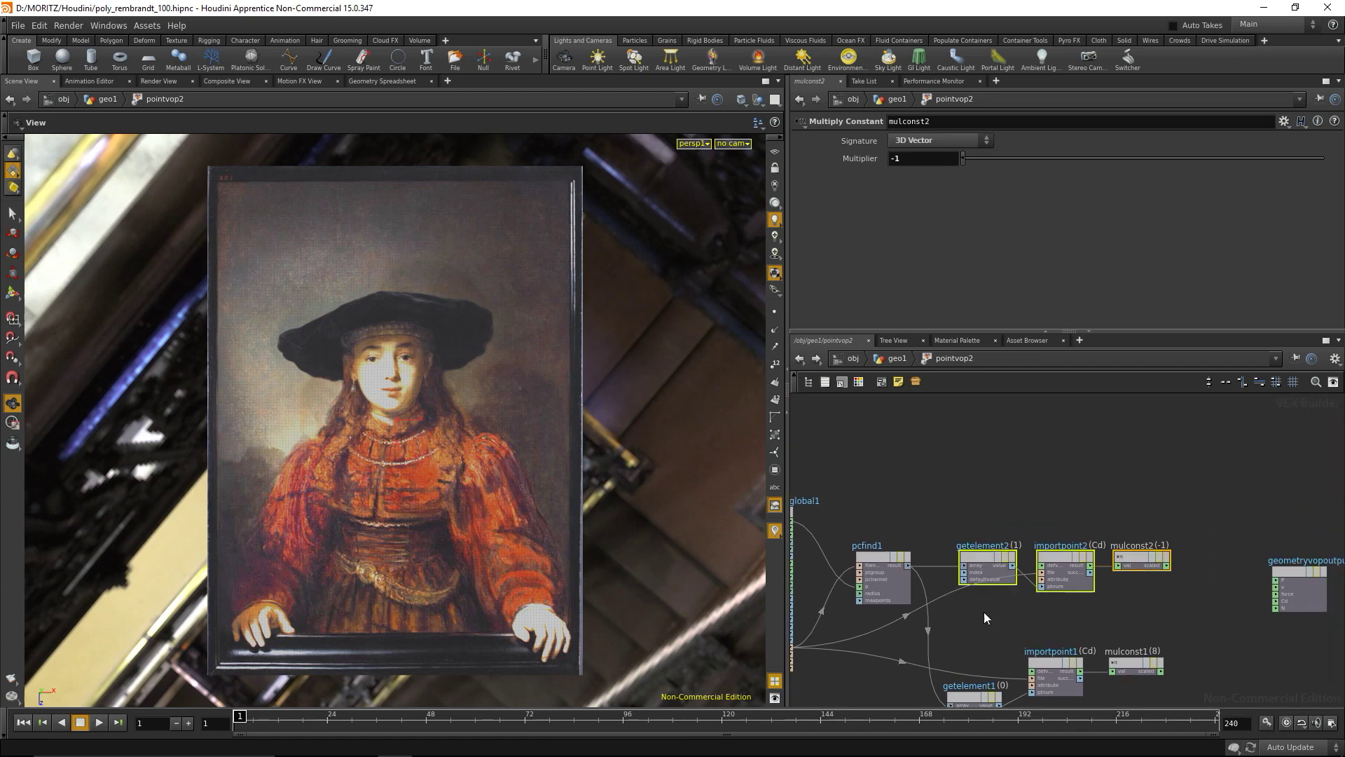
Paste the getelement/importpoint/mulconst trio repeatedly until there are nine copies
{"action": "key", "text": "ctrl+c"}
{"action": "key", "text": "ctrl+v"}
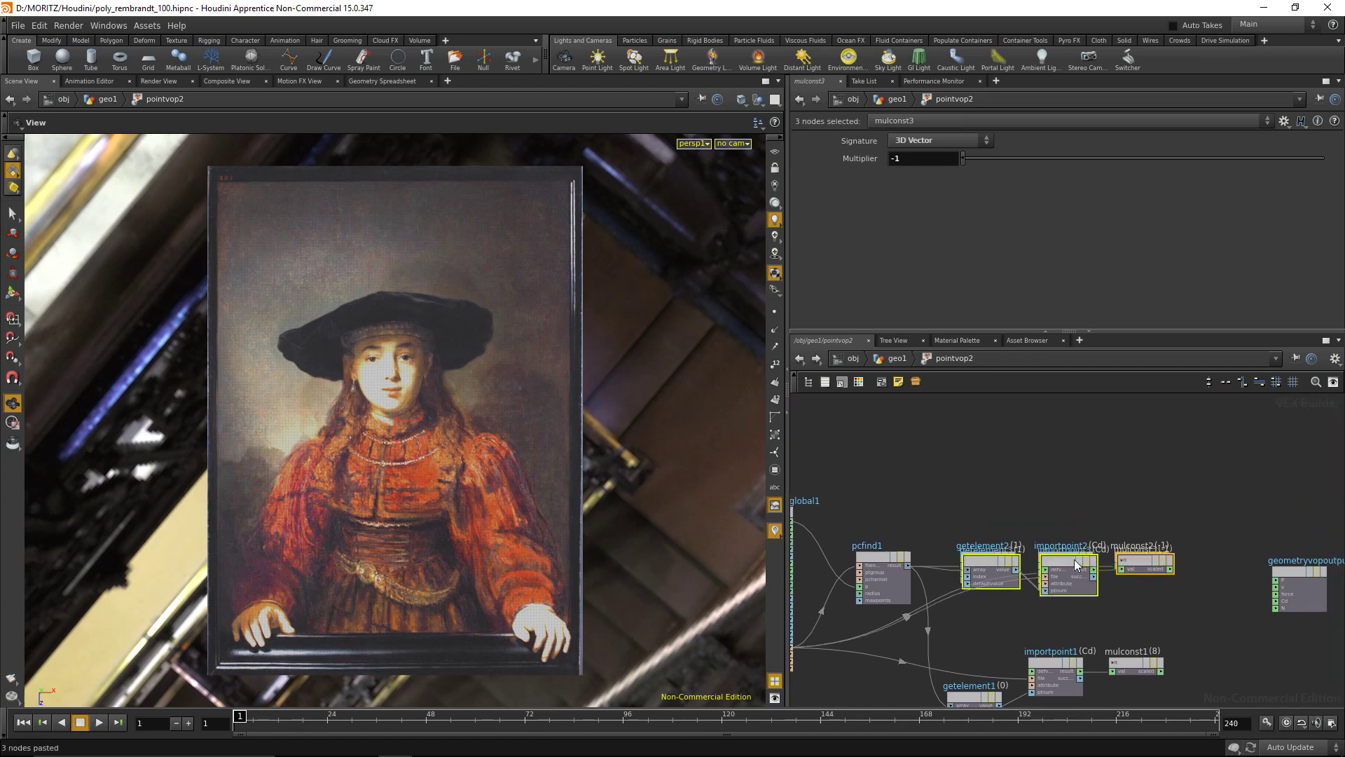
{"action": "left_click", "coordinate": [1079, 473]}
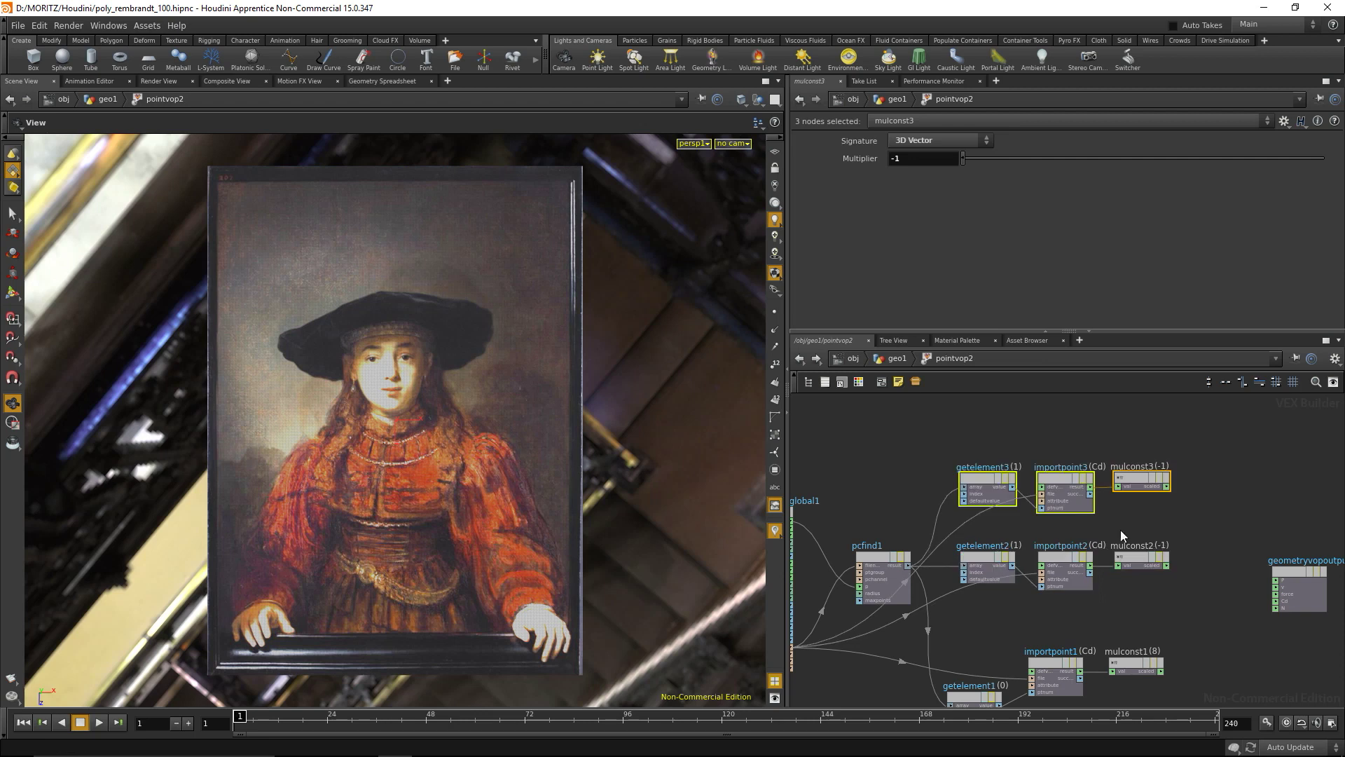
{"action": "middle_click_drag", "start_coordinate": [1162, 518], "coordinate": [1186, 667]}
{"action": "key", "text": "ctrl+v"}
{"action": "left_click", "coordinate": [1055, 458]}
{"action": "key", "text": "ctrl+v"}
{"action": "left_click", "coordinate": [1055, 462]}
{"action": "key", "text": "ctrl+v"}
{"action": "left_click", "coordinate": [1058, 468]}
{"action": "scroll", "coordinate": [1107, 521], "scroll_direction": "down", "scroll_amount": 5}
{"action": "middle_click_drag", "start_coordinate": [1107, 521], "coordinate": [1101, 642]}
{"action": "key", "text": "ctrl+v"}
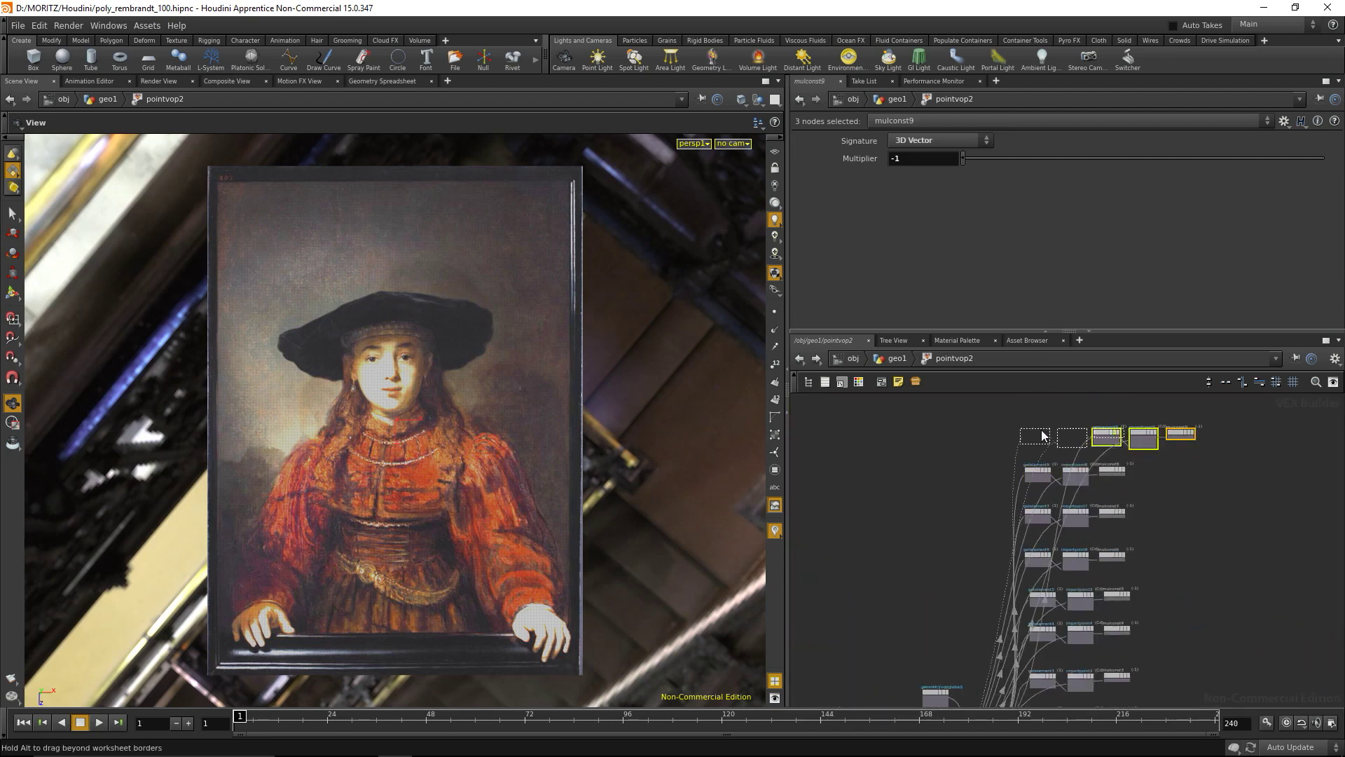
{"action": "left_click", "coordinate": [1042, 432]}
{"action": "scroll", "coordinate": [1186, 589], "scroll_direction": "up", "scroll_amount": 5}
{"action": "middle_click_drag", "start_coordinate": [1187, 593], "coordinate": [1194, 493]}
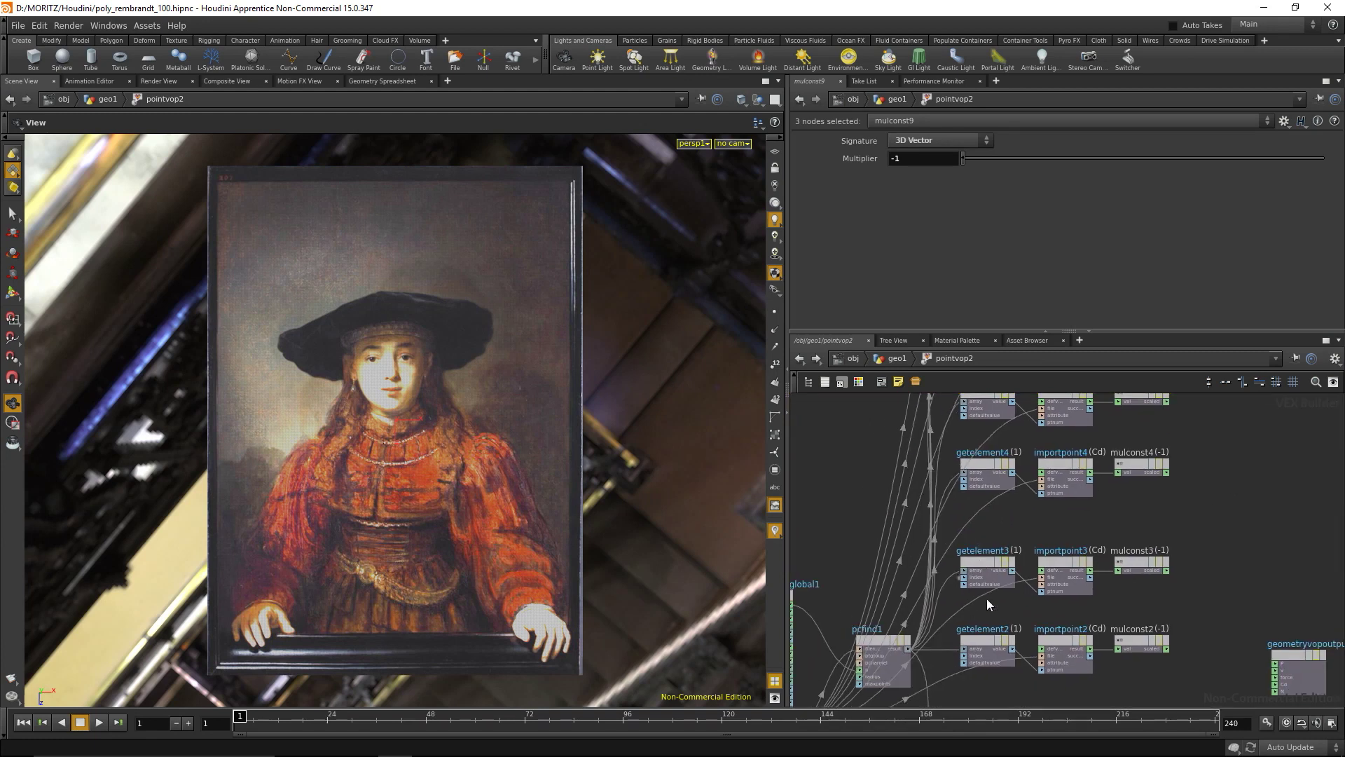
{"action": "middle_click_drag", "start_coordinate": [1010, 672], "coordinate": [1049, 587]}
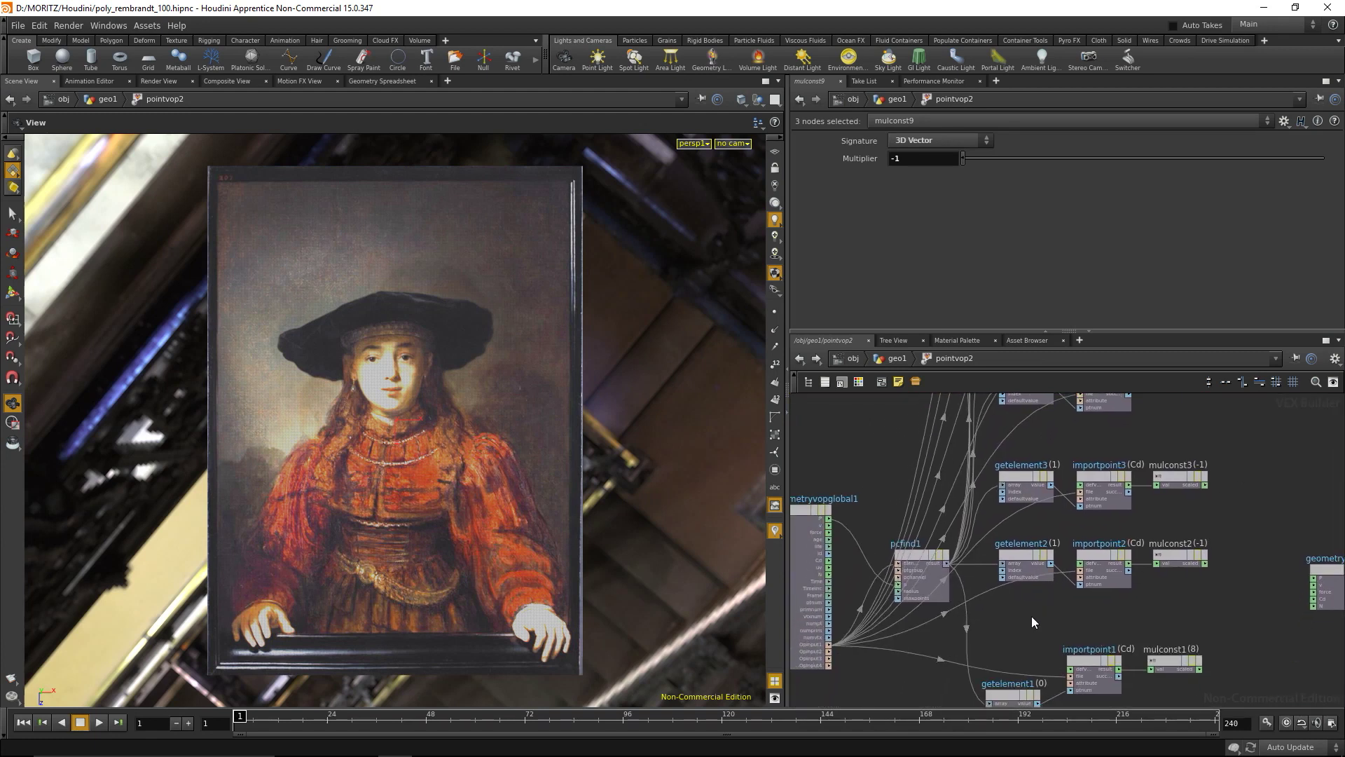
Set getelement3 through getelement6 Index values to 2, 3, 4 and 5
{"action": "left_click", "coordinate": [1017, 475]}
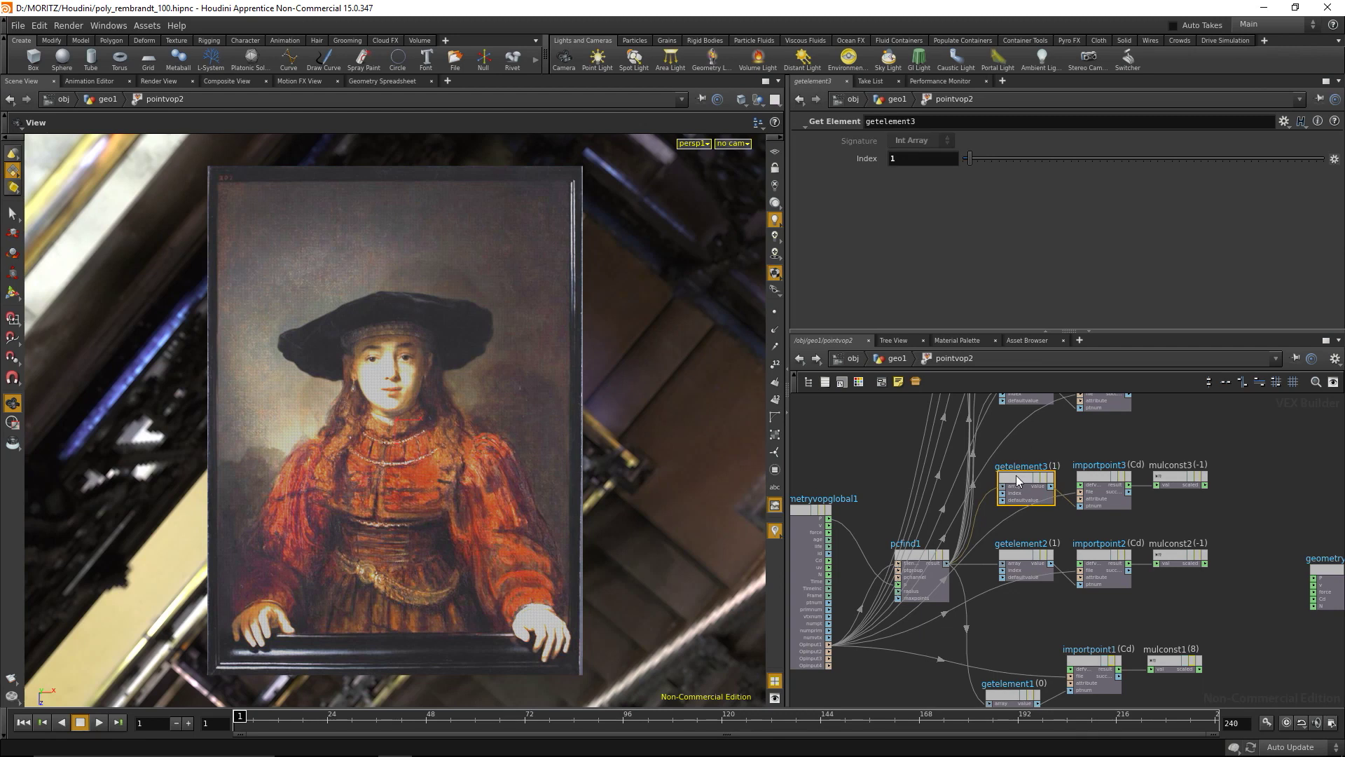
{"action": "double_click", "coordinate": [906, 159]}
{"action": "type", "text": "2"}
{"action": "middle_click_drag", "start_coordinate": [1254, 466], "coordinate": [1307, 676]}
{"action": "left_click", "coordinate": [1036, 452]}
{"action": "double_click", "coordinate": [904, 159]}
{"action": "type", "text": "3"}
{"action": "left_click", "coordinate": [1042, 518]}
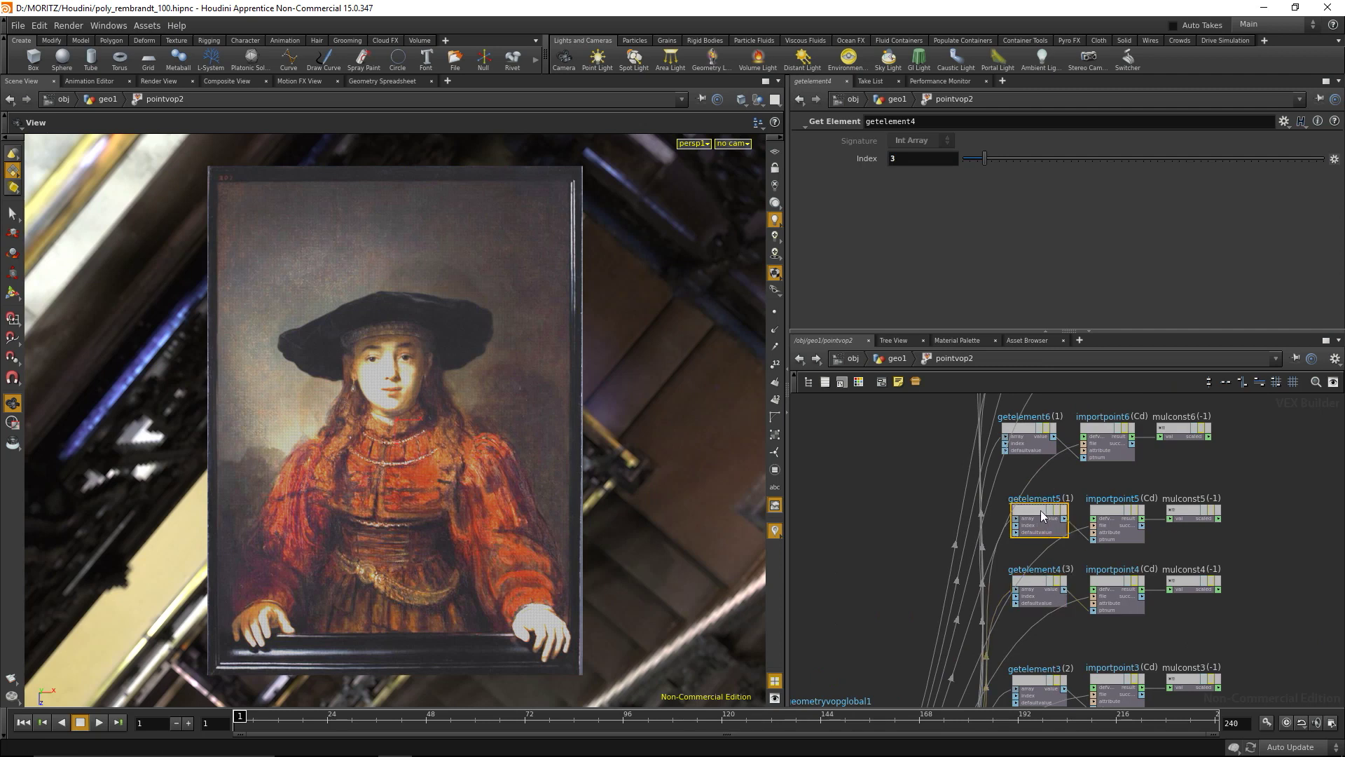
{"action": "double_click", "coordinate": [894, 158]}
{"action": "type", "text": "4"}
{"action": "left_click", "coordinate": [1034, 430]}
{"action": "type", "text": "5"}
Set getelement7, getelement8 and getelement9 Index values to 6, 7 and 8
{"action": "middle_click_drag", "start_coordinate": [902, 444], "coordinate": [895, 621]}
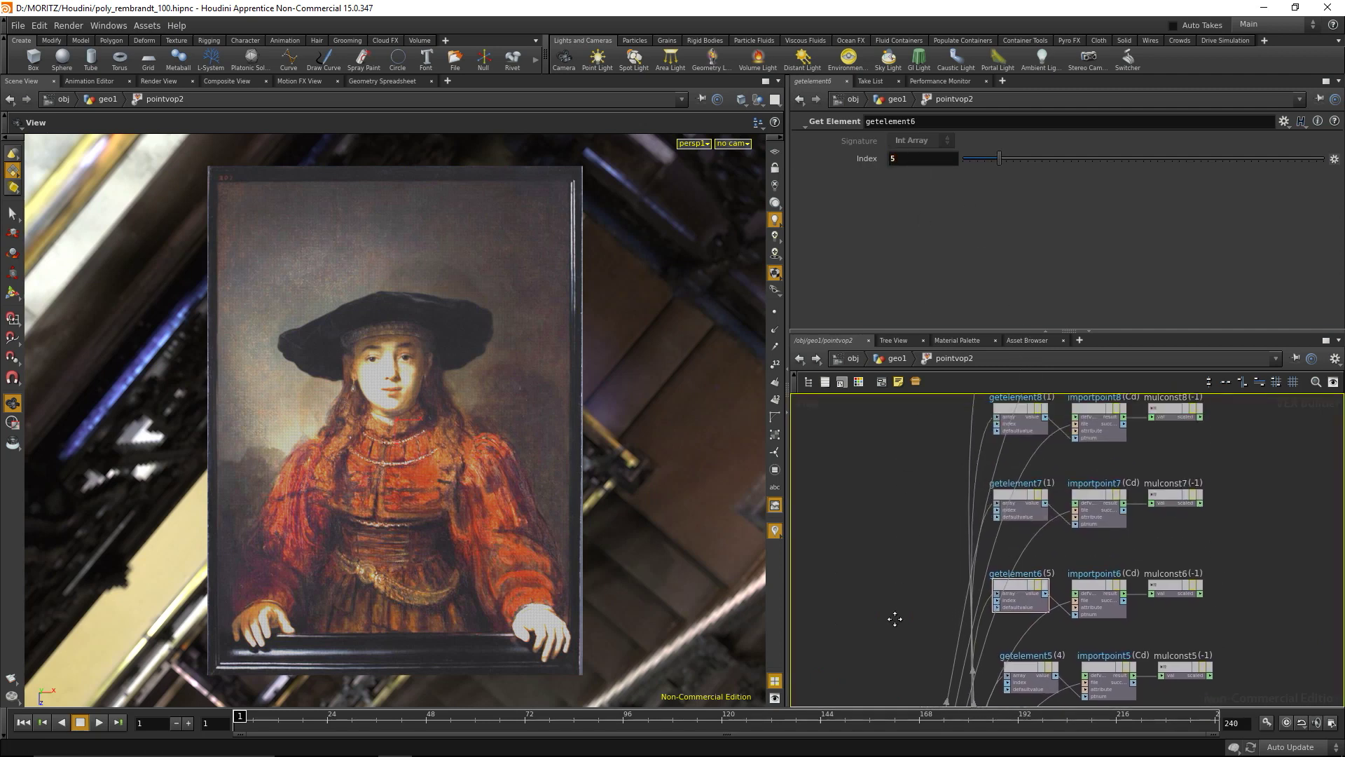
{"action": "left_click", "coordinate": [1024, 512]}
{"action": "left_click", "coordinate": [911, 156]}
{"action": "type", "text": "6"}
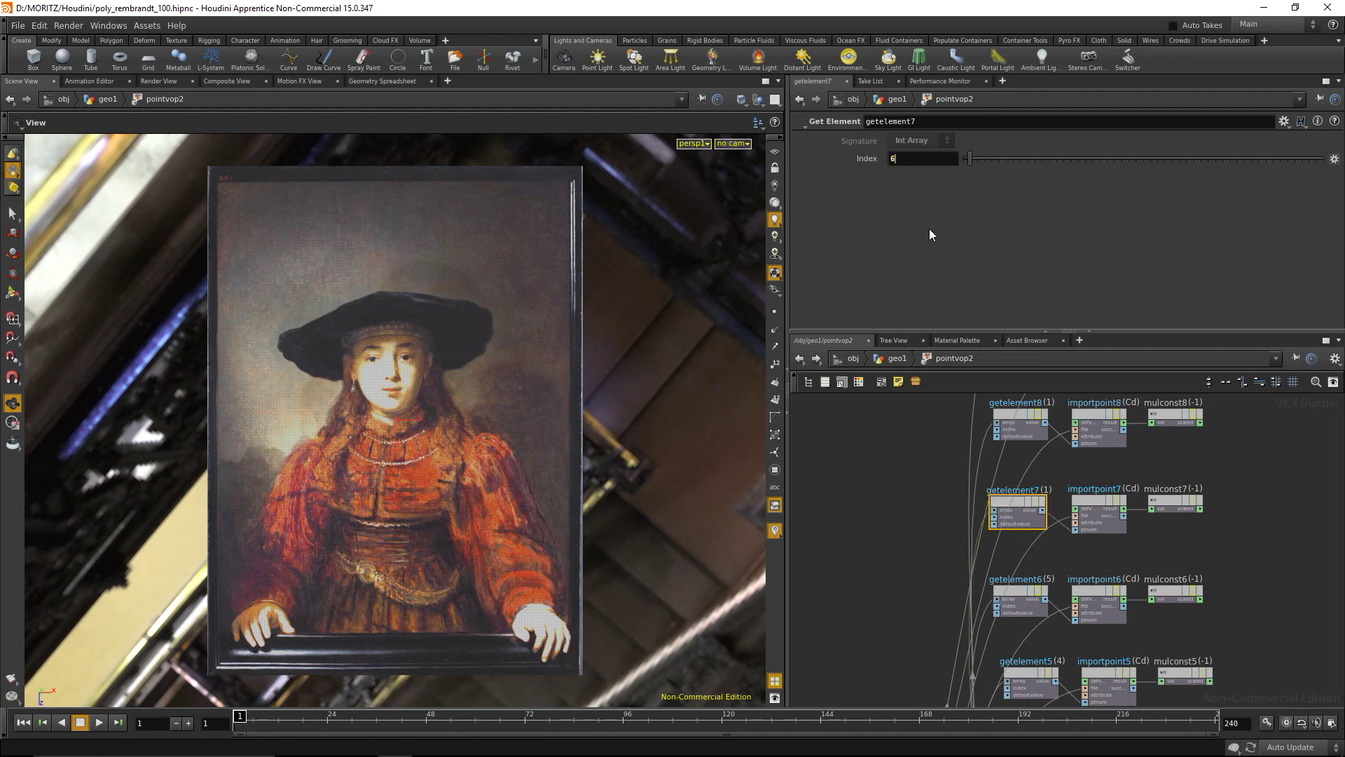
{"action": "middle_click_drag", "start_coordinate": [919, 403], "coordinate": [928, 540]}
{"action": "left_click", "coordinate": [1032, 549]}
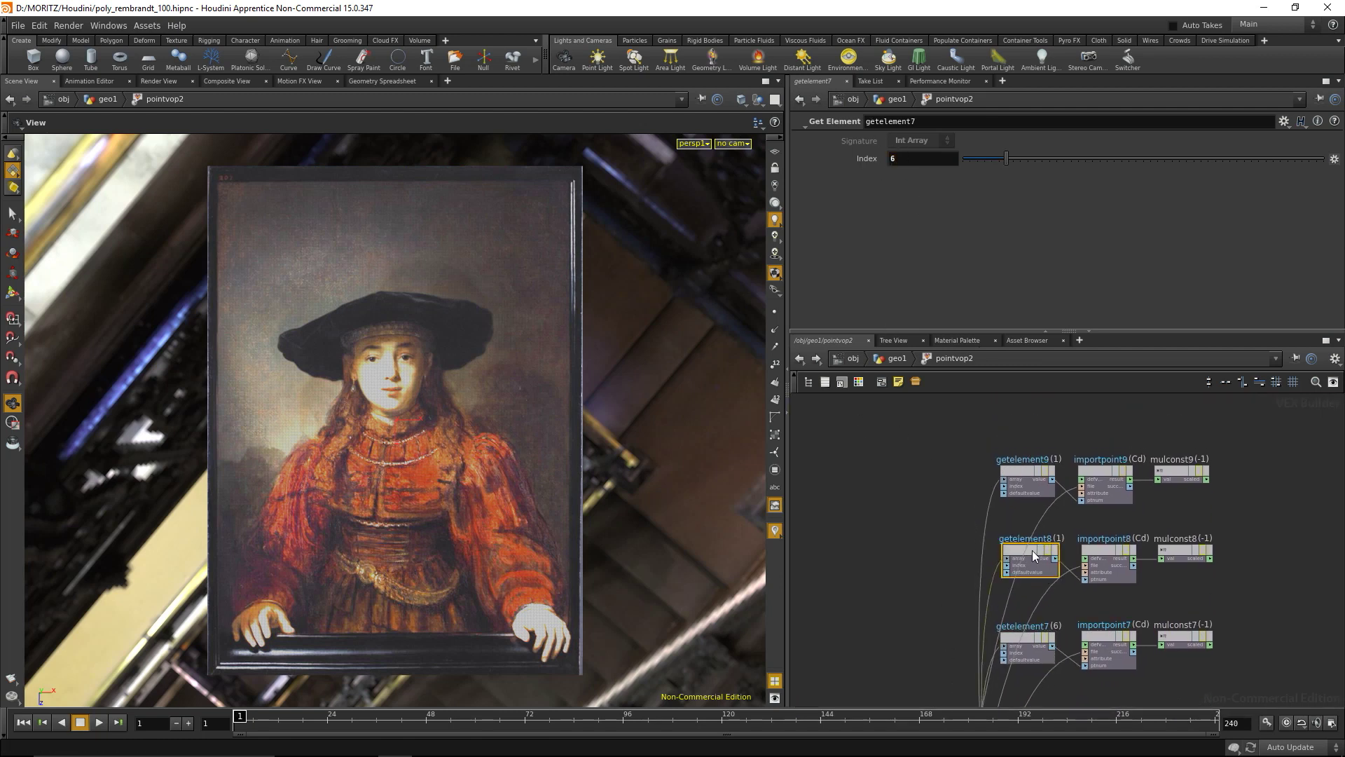
{"action": "left_click", "coordinate": [911, 159]}
{"action": "type", "text": "6"}
{"action": "key", "text": "BackSpace"}
{"action": "type", "text": "7"}
{"action": "key", "text": "Return"}
{"action": "left_click", "coordinate": [1028, 473]}
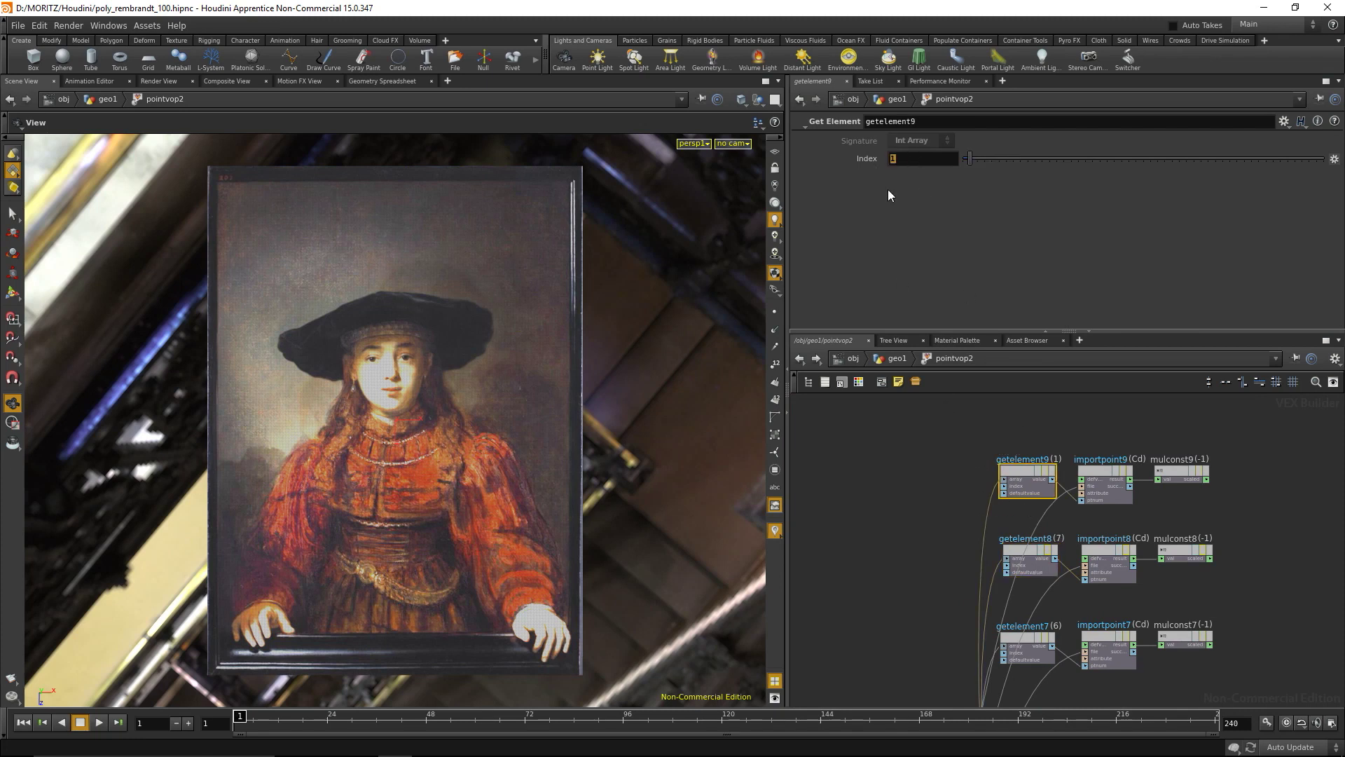
{"action": "type", "text": "8"}
{"action": "key", "text": "Return"}
{"action": "scroll", "coordinate": [1284, 582], "scroll_direction": "down", "scroll_amount": 5}
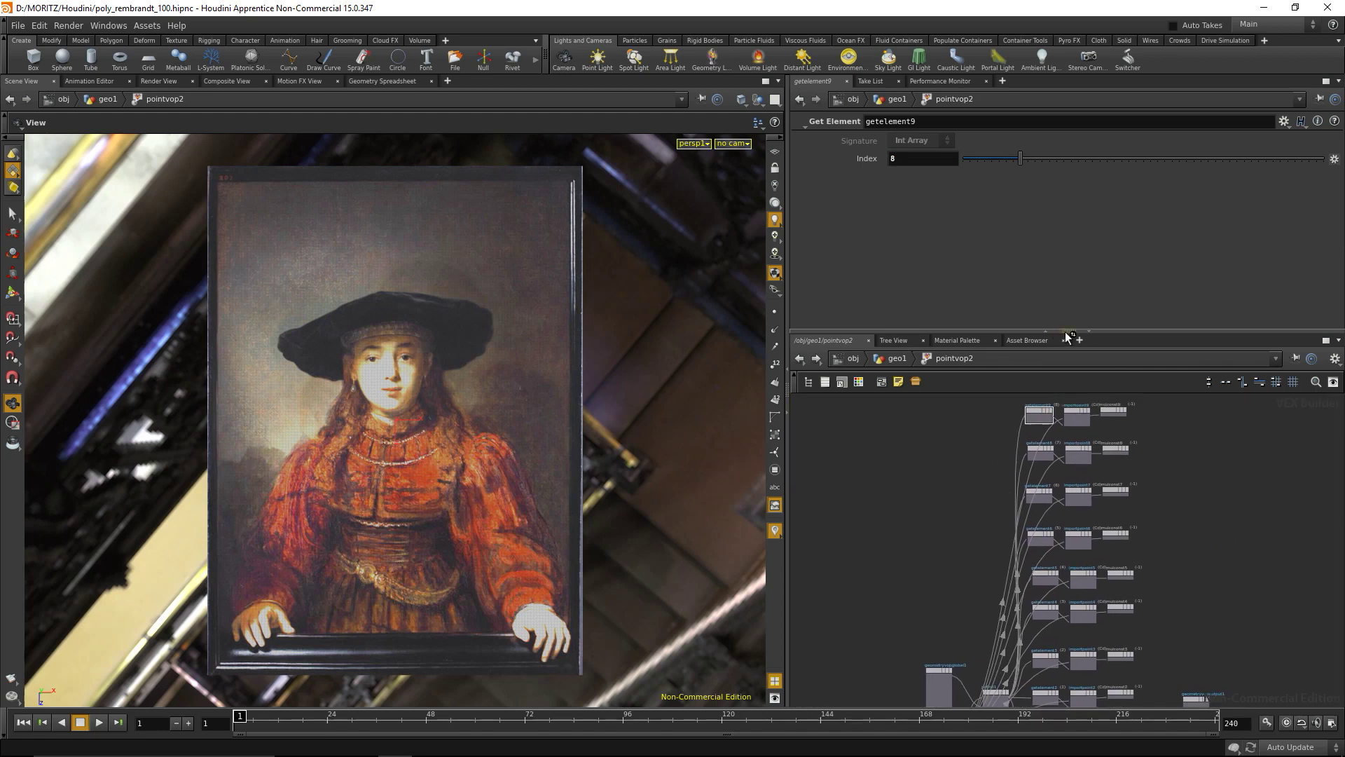
Enlarge the network pane and shift geometryvopoutput1 to the right
{"action": "left_click_drag", "start_coordinate": [1055, 330], "coordinate": [1049, 259]}
{"action": "middle_click_drag", "start_coordinate": [1231, 498], "coordinate": [1164, 433]}
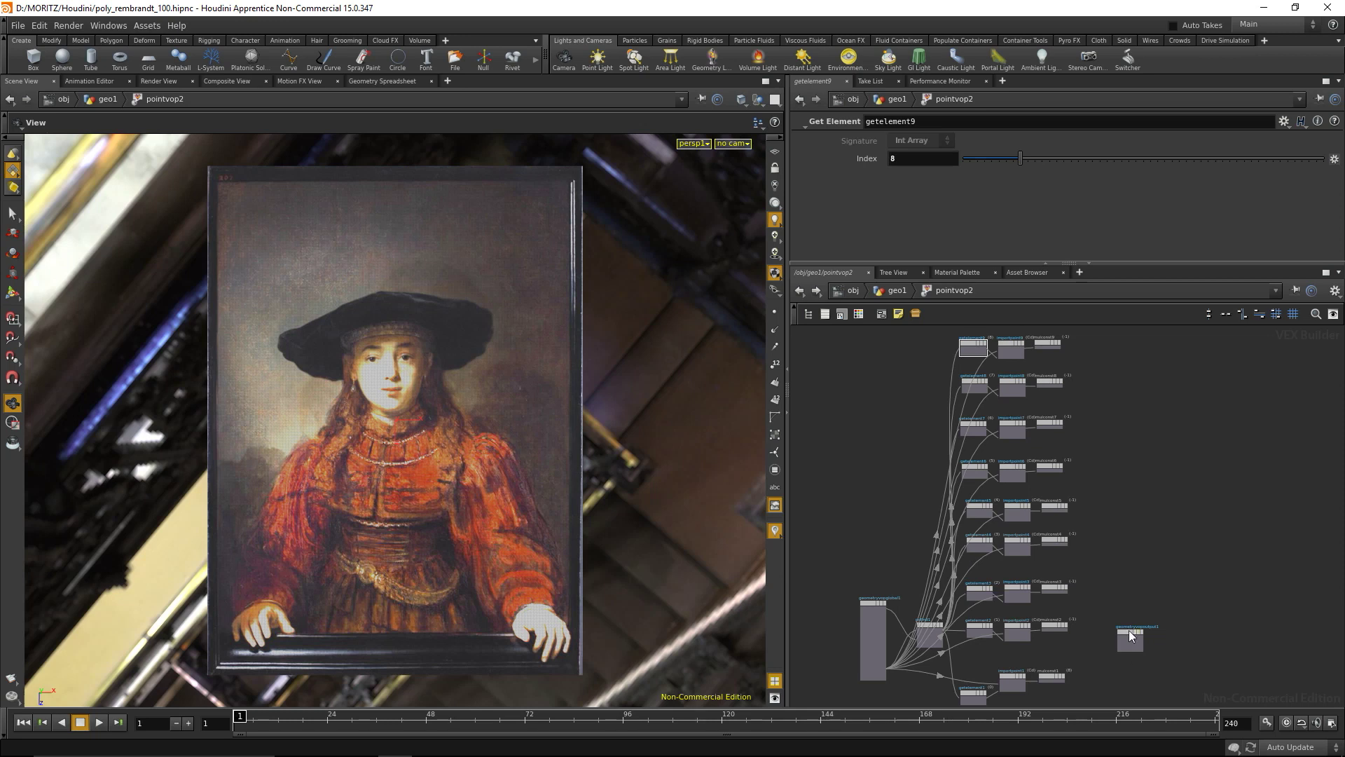
{"action": "left_click_drag", "start_coordinate": [1129, 629], "coordinate": [1222, 622]}
{"action": "scroll", "coordinate": [1075, 574], "scroll_direction": "up", "scroll_amount": 3}
Create an add1 node and position it beside the top mulconst nodes
{"action": "key", "text": "Tab"}
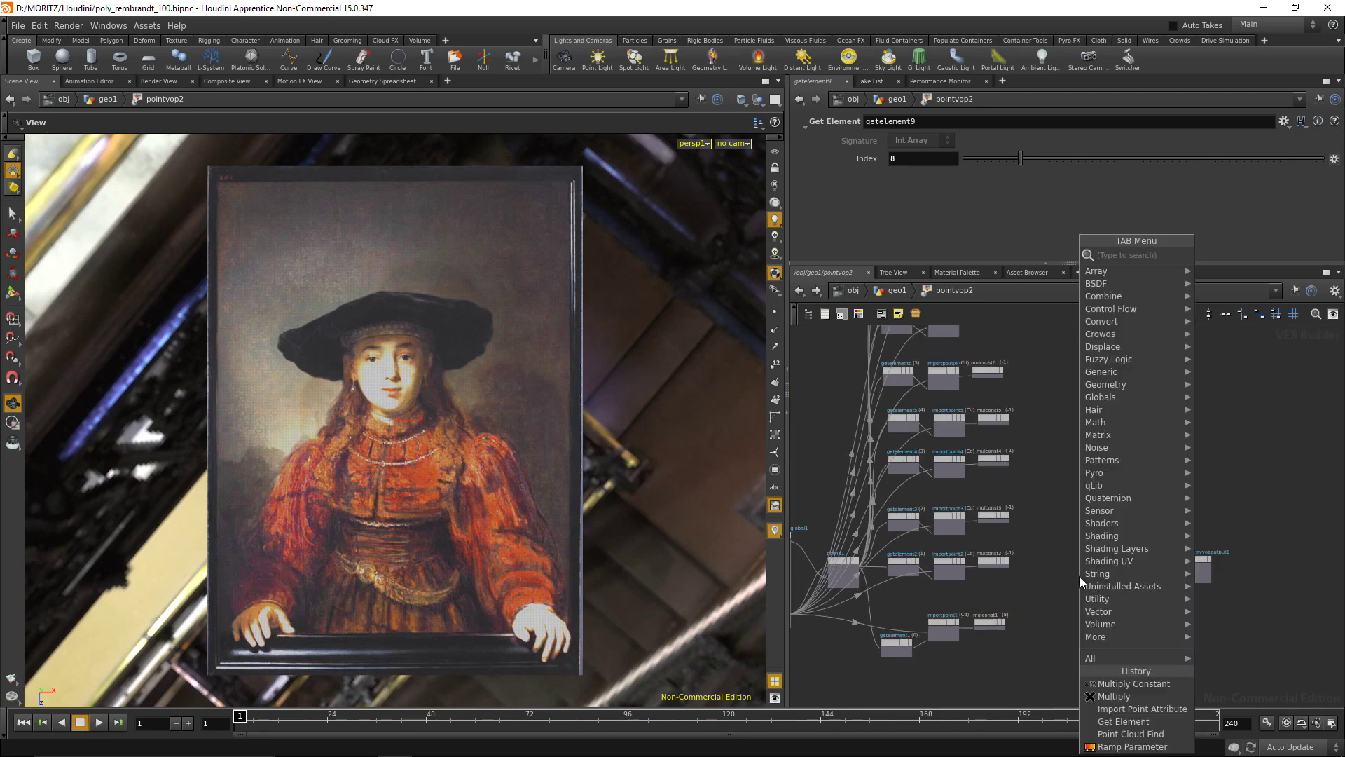
{"action": "type", "text": "add"}
{"action": "key", "text": "Return"}
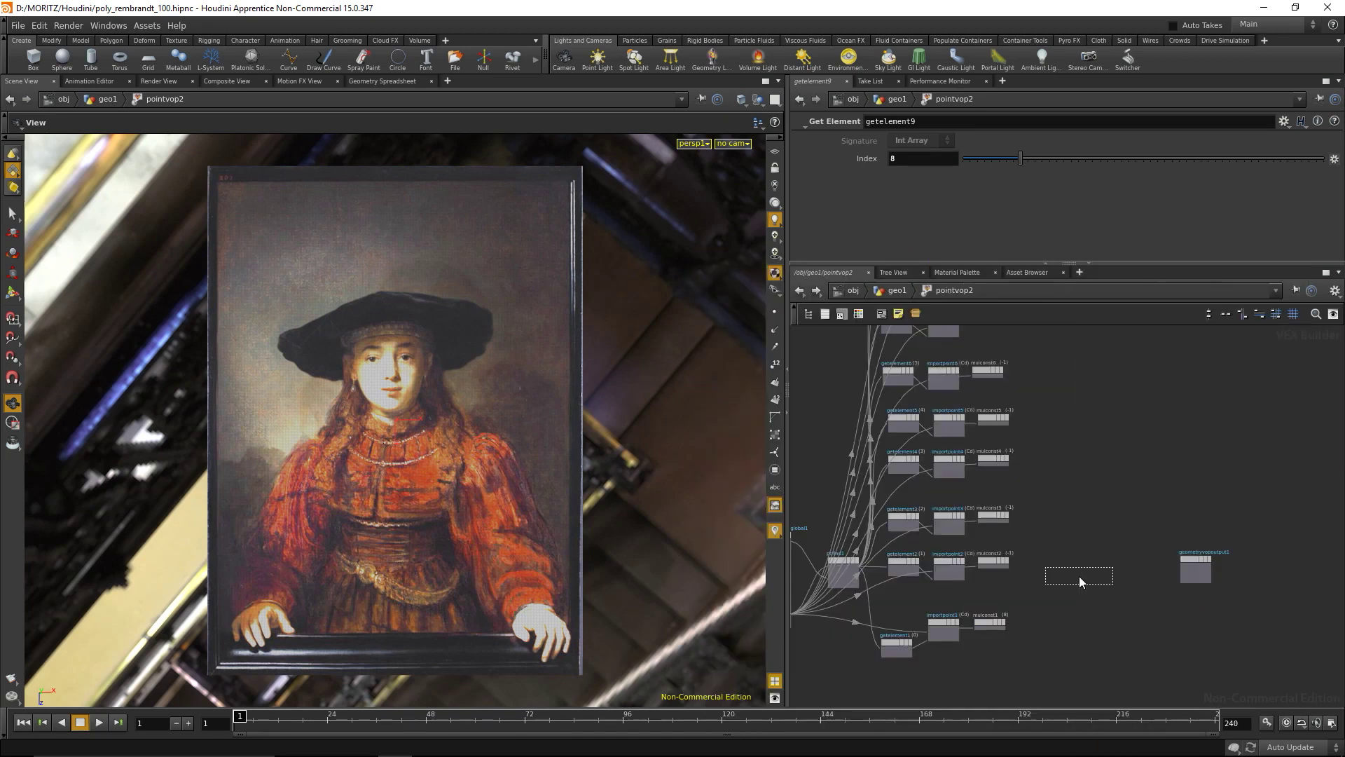
{"action": "left_click", "coordinate": [1079, 576]}
{"action": "scroll", "coordinate": [1105, 534], "scroll_direction": "up", "scroll_amount": 3}
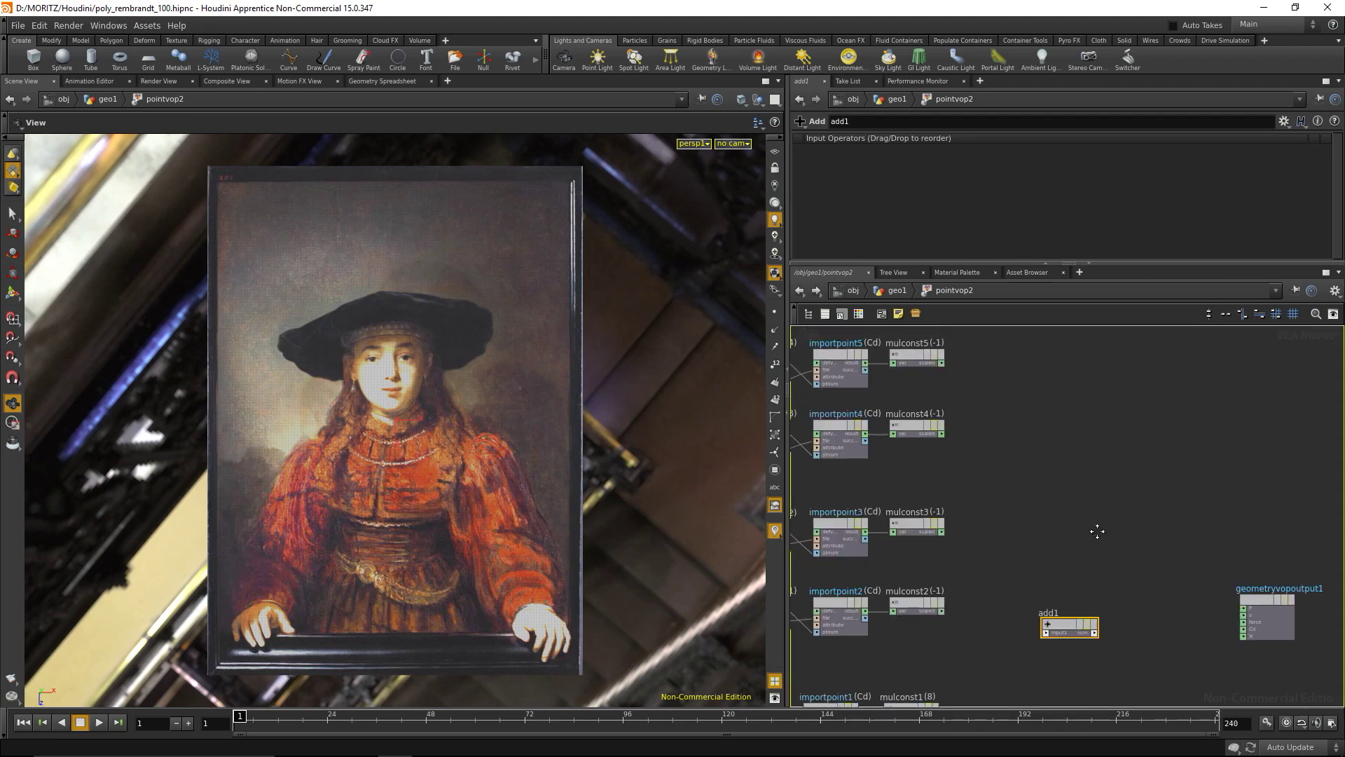
{"action": "middle_click_drag", "start_coordinate": [1099, 532], "coordinate": [1131, 392]}
{"action": "middle_click_drag", "start_coordinate": [1029, 612], "coordinate": [1044, 653]}
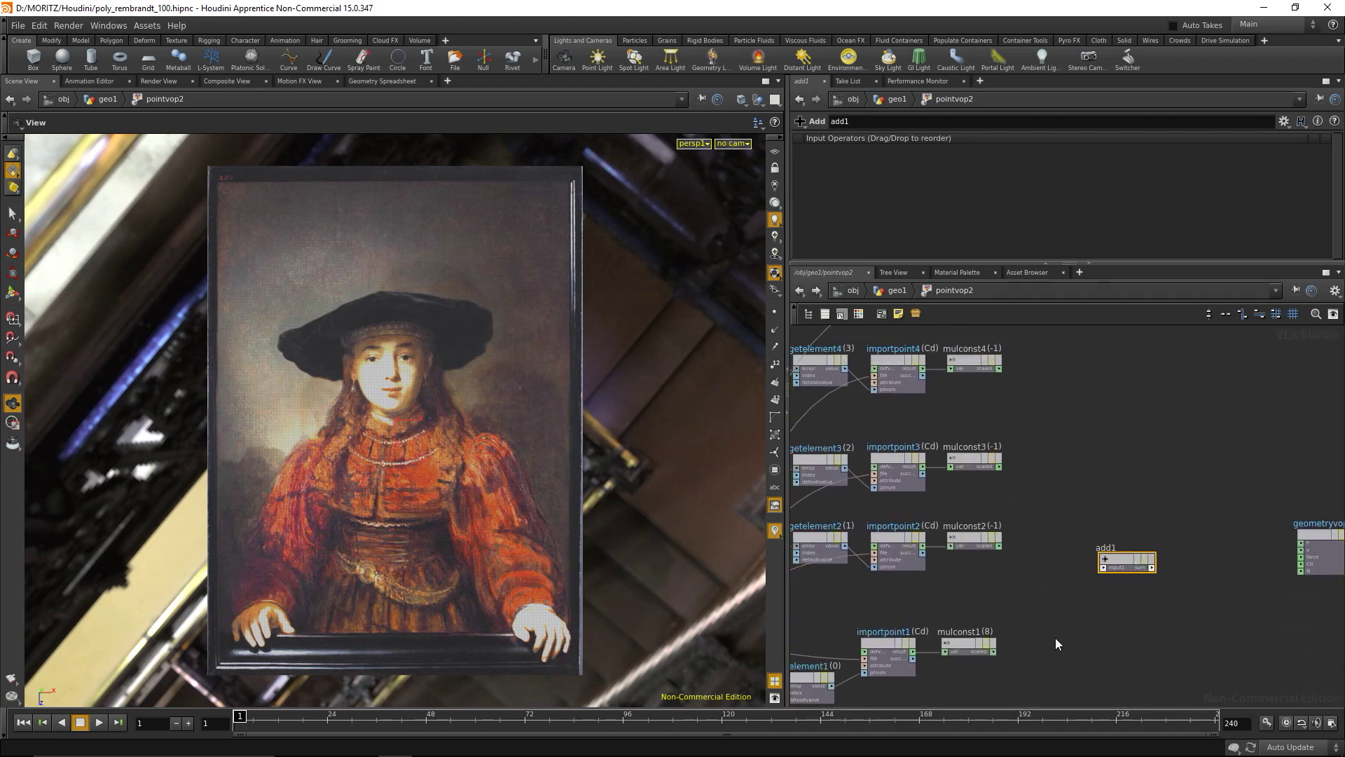
{"action": "middle_click_drag", "start_coordinate": [1094, 489], "coordinate": [1087, 599]}
{"action": "mouse_move", "coordinate": [1104, 337]}
{"action": "middle_mouse_down"}
{"action": "mouse_move", "coordinate": [1094, 590]}
{"action": "mouse_move", "coordinate": [1104, 313]}
{"action": "middle_mouse_up"}
{"action": "left_click_drag", "start_coordinate": [1115, 647], "coordinate": [1109, 350]}
{"action": "scroll", "coordinate": [1128, 410], "scroll_direction": "down", "scroll_amount": 3}
{"action": "middle_click_drag", "start_coordinate": [1123, 451], "coordinate": [1106, 592]}
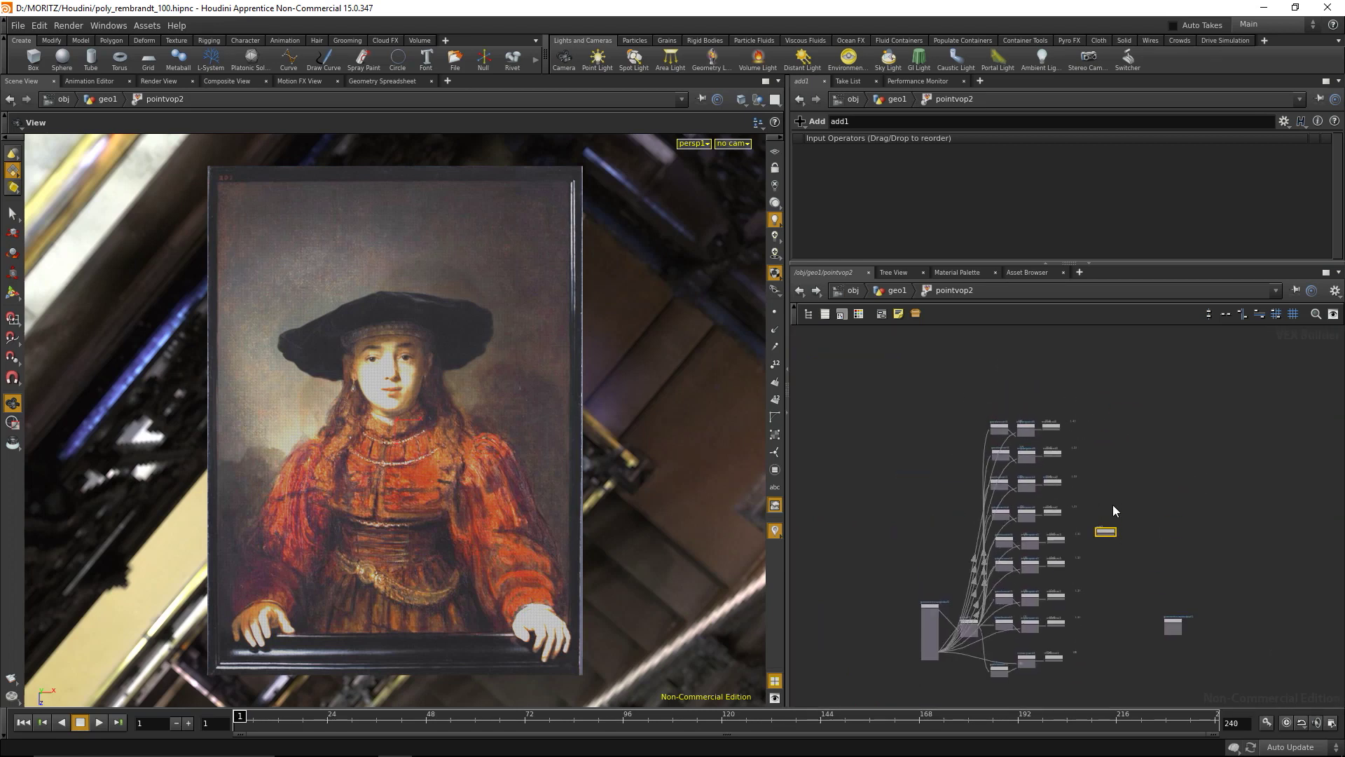
{"action": "left_click_drag", "start_coordinate": [1105, 531], "coordinate": [1123, 459]}
{"action": "scroll", "coordinate": [1127, 470], "scroll_direction": "up", "scroll_amount": 4}
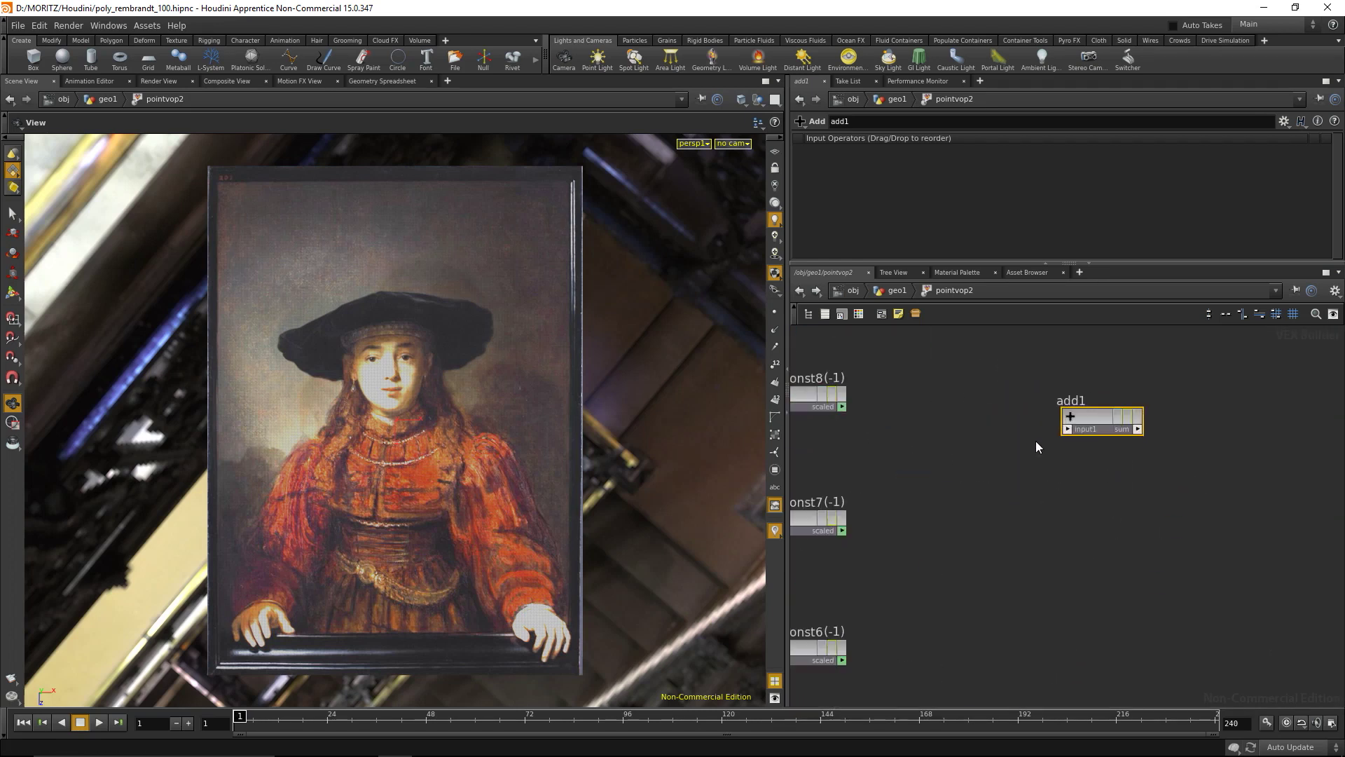
{"action": "middle_click_drag", "start_coordinate": [1013, 427], "coordinate": [1108, 538]}
Wire mulconst9, mulconst8, mulconst7 and mulconst6 into add1's inputs
{"action": "left_click_drag", "start_coordinate": [935, 404], "coordinate": [1163, 540]}
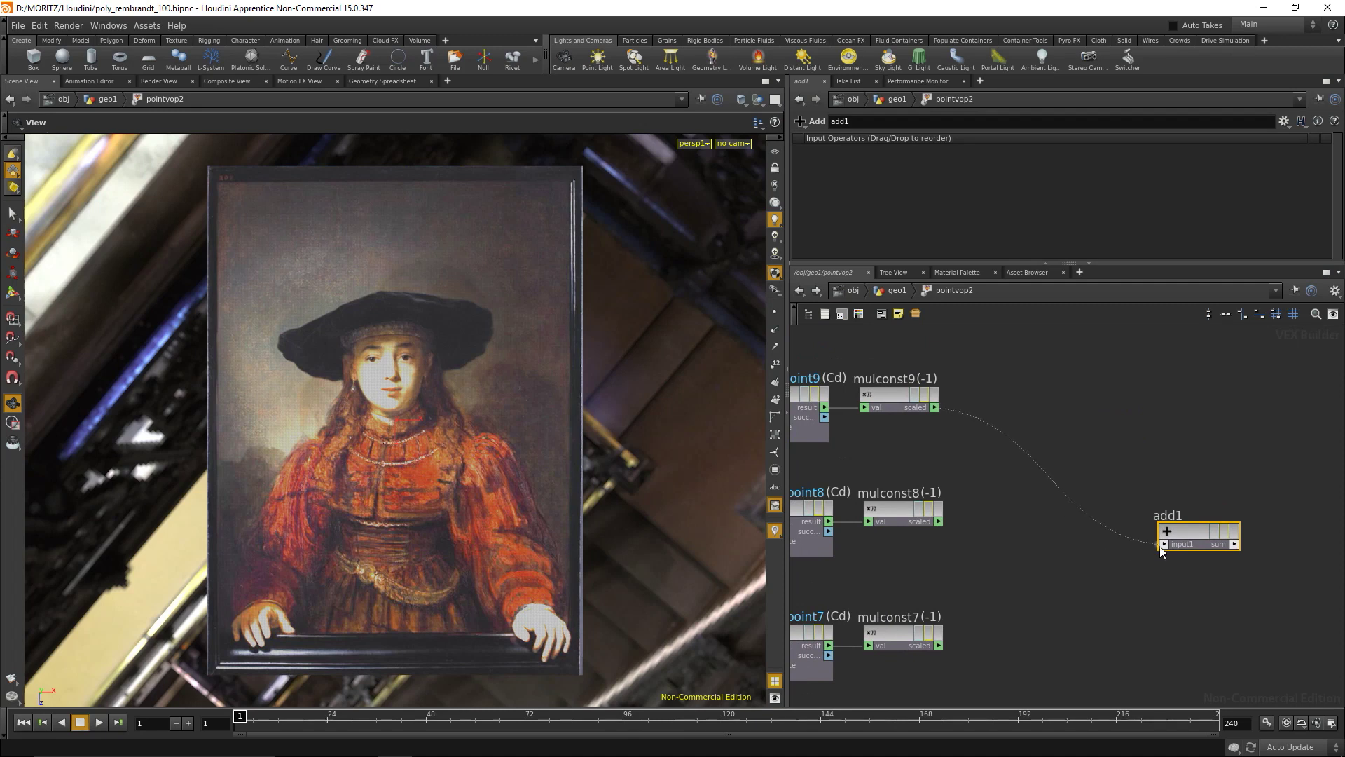
{"action": "left_click", "coordinate": [938, 518]}
{"action": "left_click", "coordinate": [1163, 545]}
{"action": "left_click_drag", "start_coordinate": [938, 646], "coordinate": [1163, 544]}
{"action": "middle_click_drag", "start_coordinate": [1059, 634], "coordinate": [1066, 512]}
Wire mulconst5 through mulconst1 into add1 and settle it near the lower nodes
{"action": "left_click_drag", "start_coordinate": [946, 652], "coordinate": [1170, 420]}
{"action": "scroll", "coordinate": [1160, 513], "scroll_direction": "down", "scroll_amount": 5}
{"action": "middle_click_drag", "start_coordinate": [1156, 515], "coordinate": [1110, 398]}
{"action": "left_click_drag", "start_coordinate": [1126, 372], "coordinate": [1124, 526]}
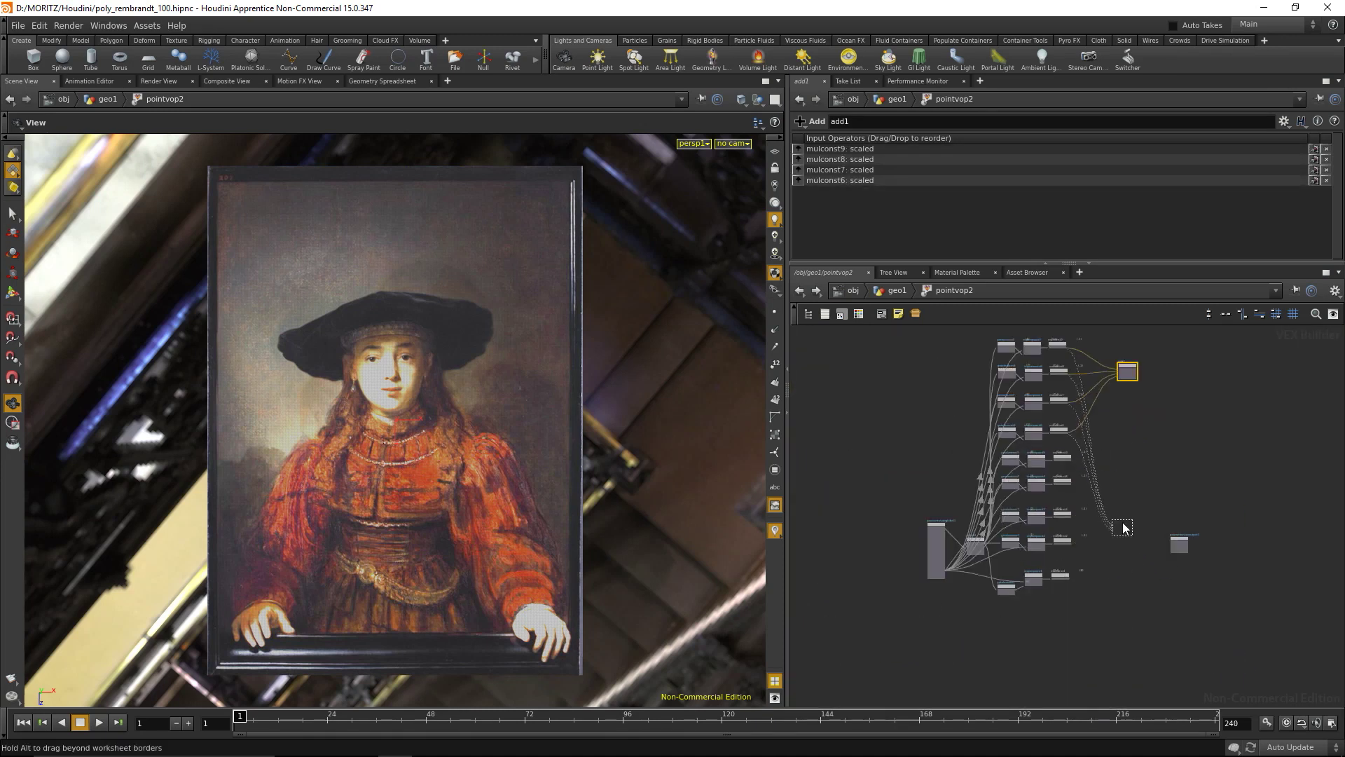
{"action": "scroll", "coordinate": [1097, 515], "scroll_direction": "up", "scroll_amount": 4}
{"action": "left_click_drag", "start_coordinate": [1026, 375], "coordinate": [1137, 562]}
{"action": "left_click_drag", "start_coordinate": [1026, 435], "coordinate": [1137, 562]}
{"action": "left_click_drag", "start_coordinate": [1026, 515], "coordinate": [1137, 562]}
{"action": "left_click_drag", "start_coordinate": [1025, 582], "coordinate": [1137, 562]}
{"action": "left_click_drag", "start_coordinate": [1016, 618], "coordinate": [1146, 499]}
{"action": "scroll", "coordinate": [1163, 557], "scroll_direction": "up", "scroll_amount": 2}
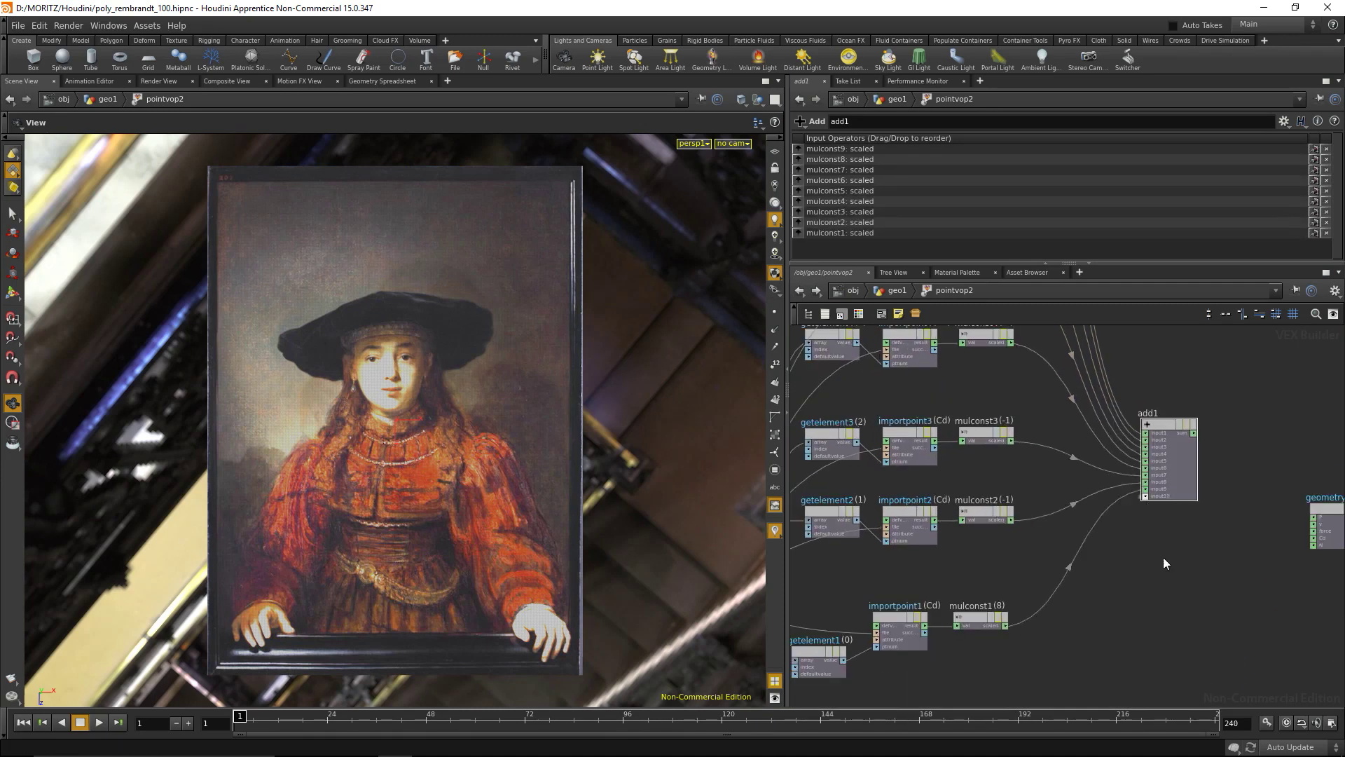
{"action": "middle_click_drag", "start_coordinate": [1163, 557], "coordinate": [1118, 615]}
{"action": "left_click_drag", "start_coordinate": [1128, 488], "coordinate": [1109, 575]}
{"action": "scroll", "coordinate": [1185, 591], "scroll_direction": "up", "scroll_amount": 3}
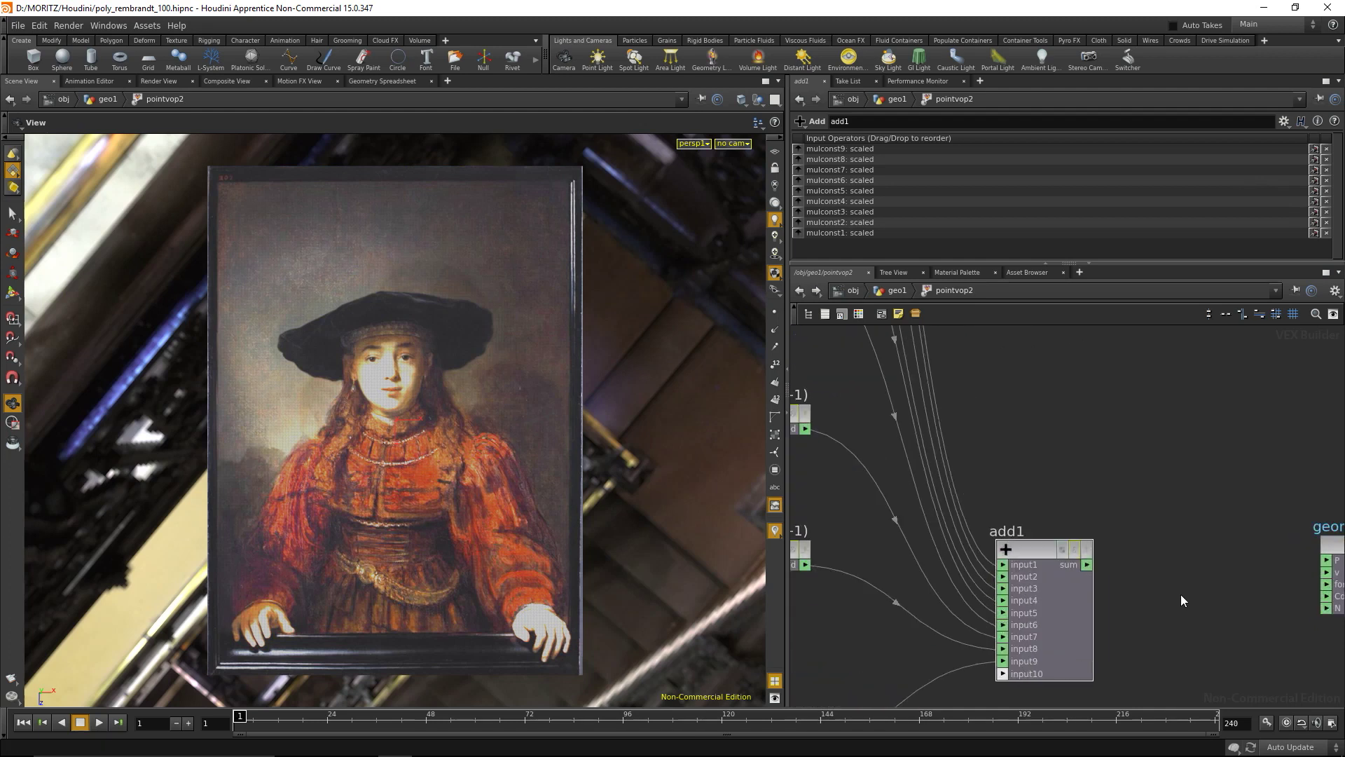
{"action": "middle_click_drag", "start_coordinate": [1164, 595], "coordinate": [1099, 518]}
Connect add1's sum to geometryvopoutput1's Cd, then return to the geo1 network
{"action": "middle_click_drag", "start_coordinate": [1195, 550], "coordinate": [1073, 544]}
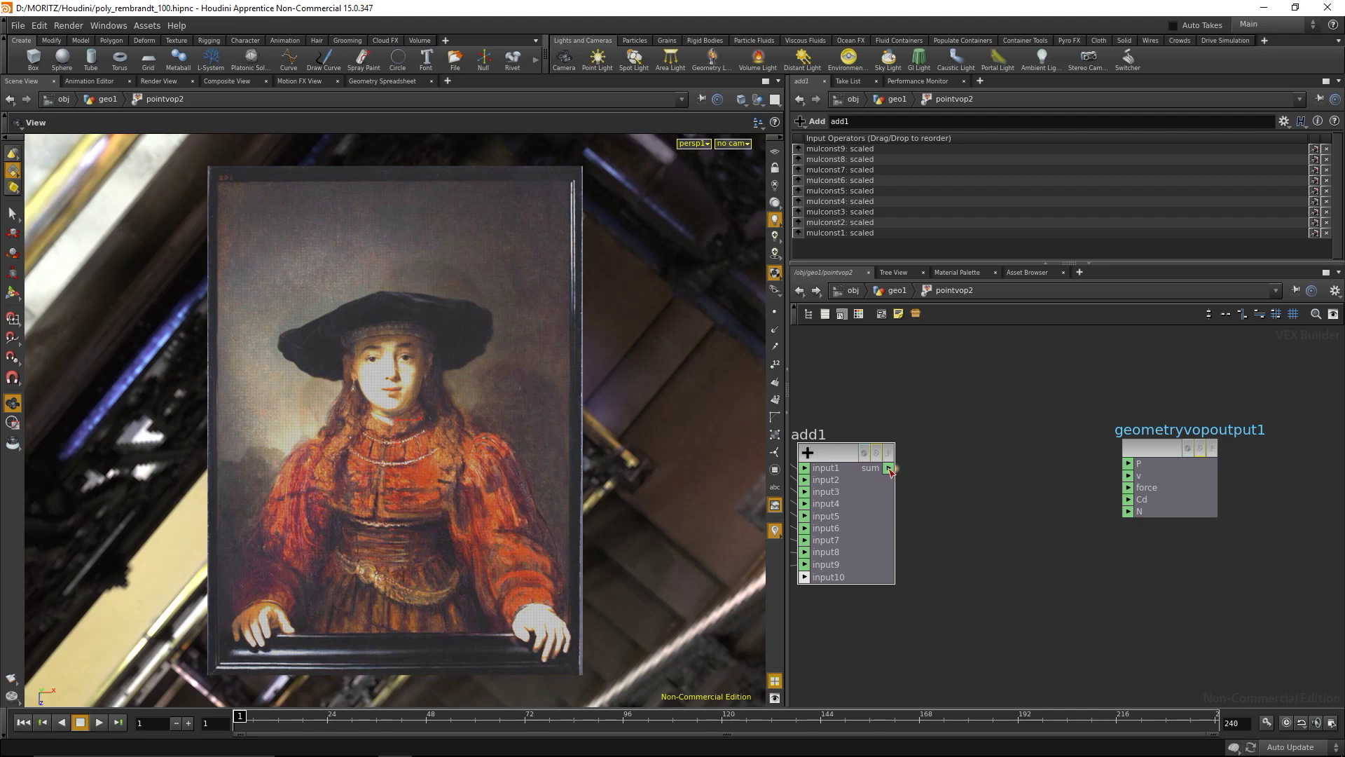
{"action": "left_click_drag", "start_coordinate": [889, 468], "coordinate": [1128, 499]}
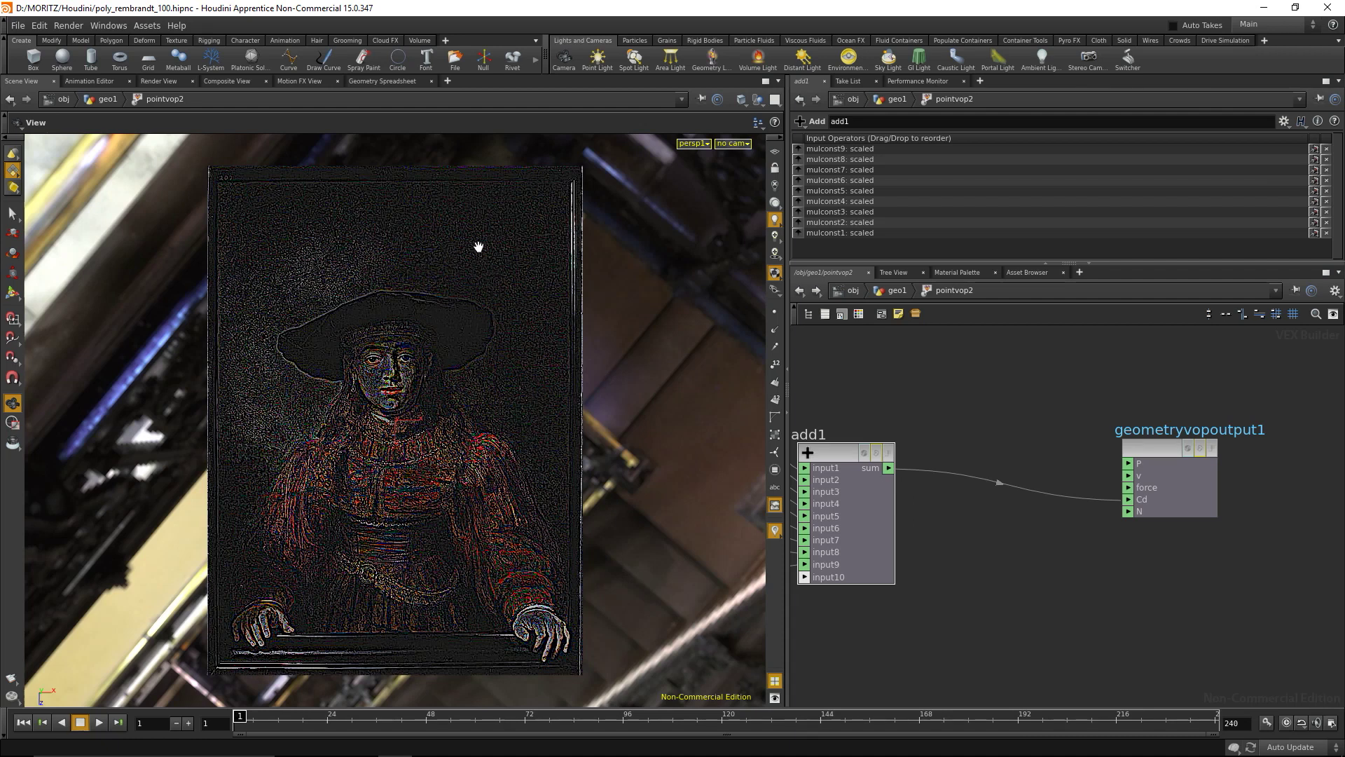
{"action": "left_click", "coordinate": [894, 290]}
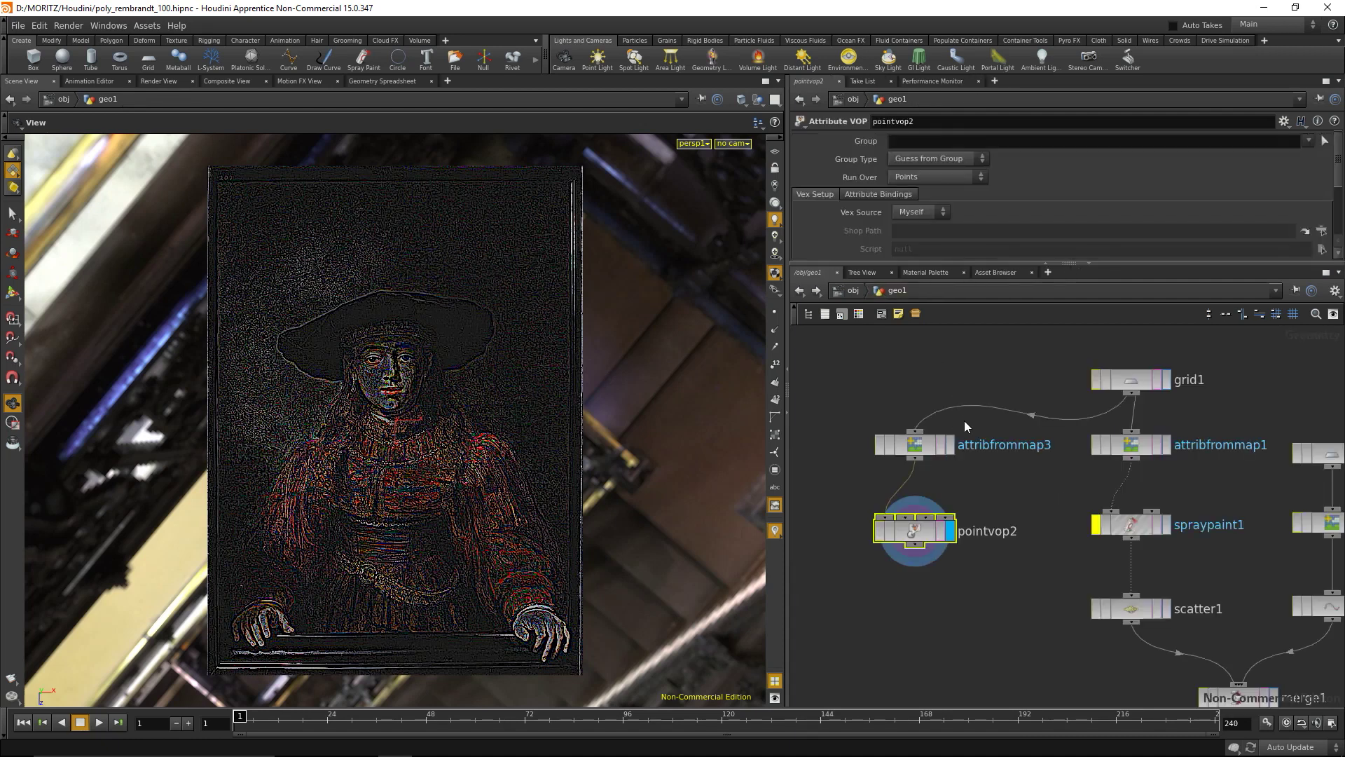
Give attribfrommap3 Scale 1, Contrast 0.82 and Contrast Rolloff 0.706
{"action": "left_click", "coordinate": [913, 452]}
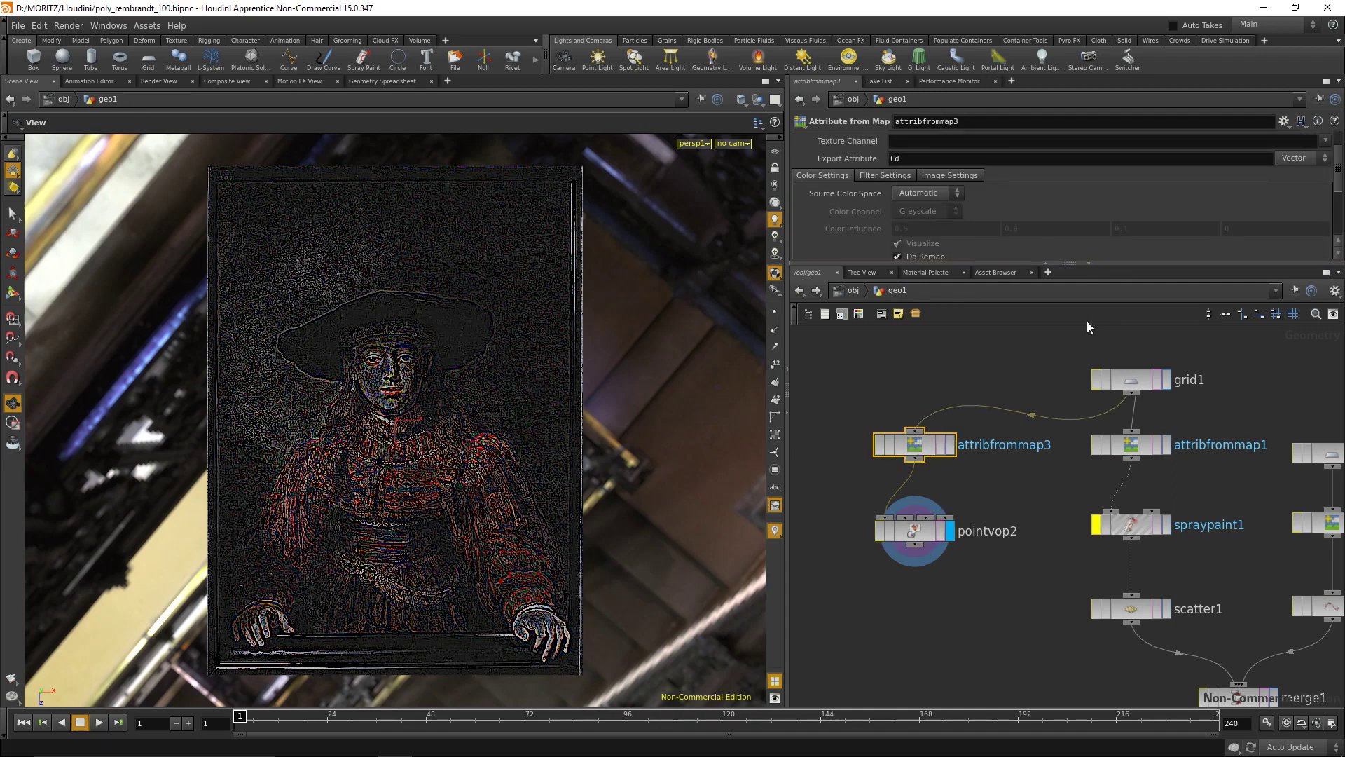
{"action": "left_click_drag", "start_coordinate": [1066, 264], "coordinate": [1066, 435]}
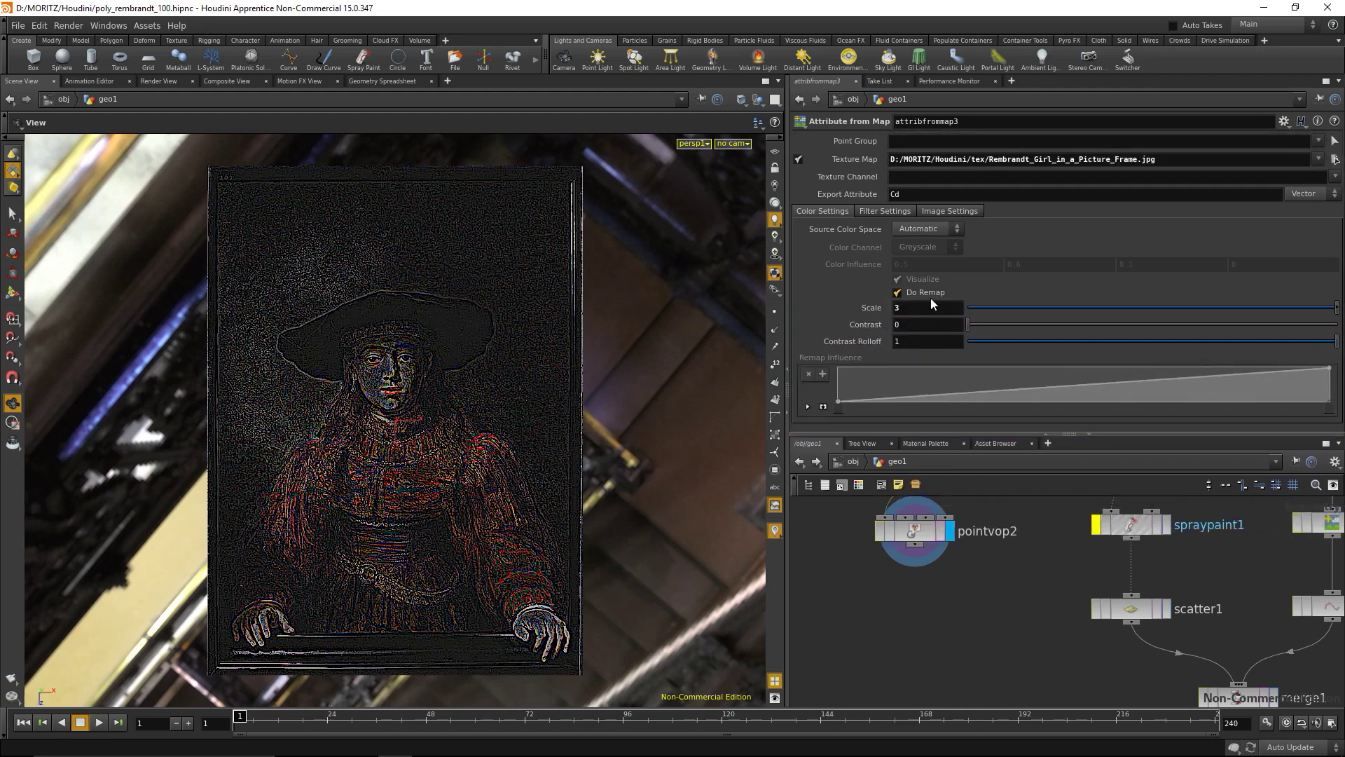
{"action": "left_click_drag", "start_coordinate": [919, 307], "coordinate": [795, 304]}
{"action": "type", "text": "1"}
{"action": "key", "text": "Return"}
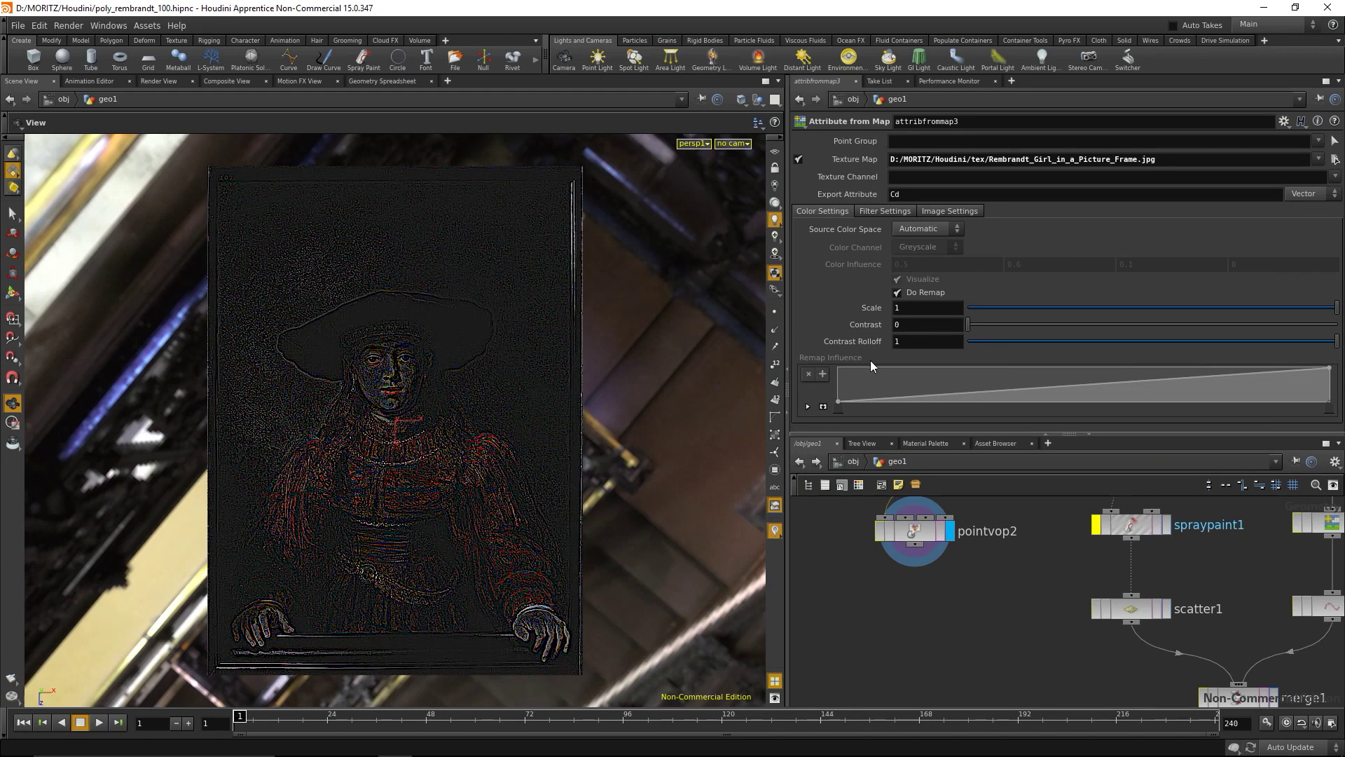
{"action": "left_click_drag", "start_coordinate": [1335, 342], "coordinate": [1235, 339]}
{"action": "left_click_drag", "start_coordinate": [968, 324], "coordinate": [998, 324]}
{"action": "left_click_drag", "start_coordinate": [1233, 342], "coordinate": [1228, 346]}
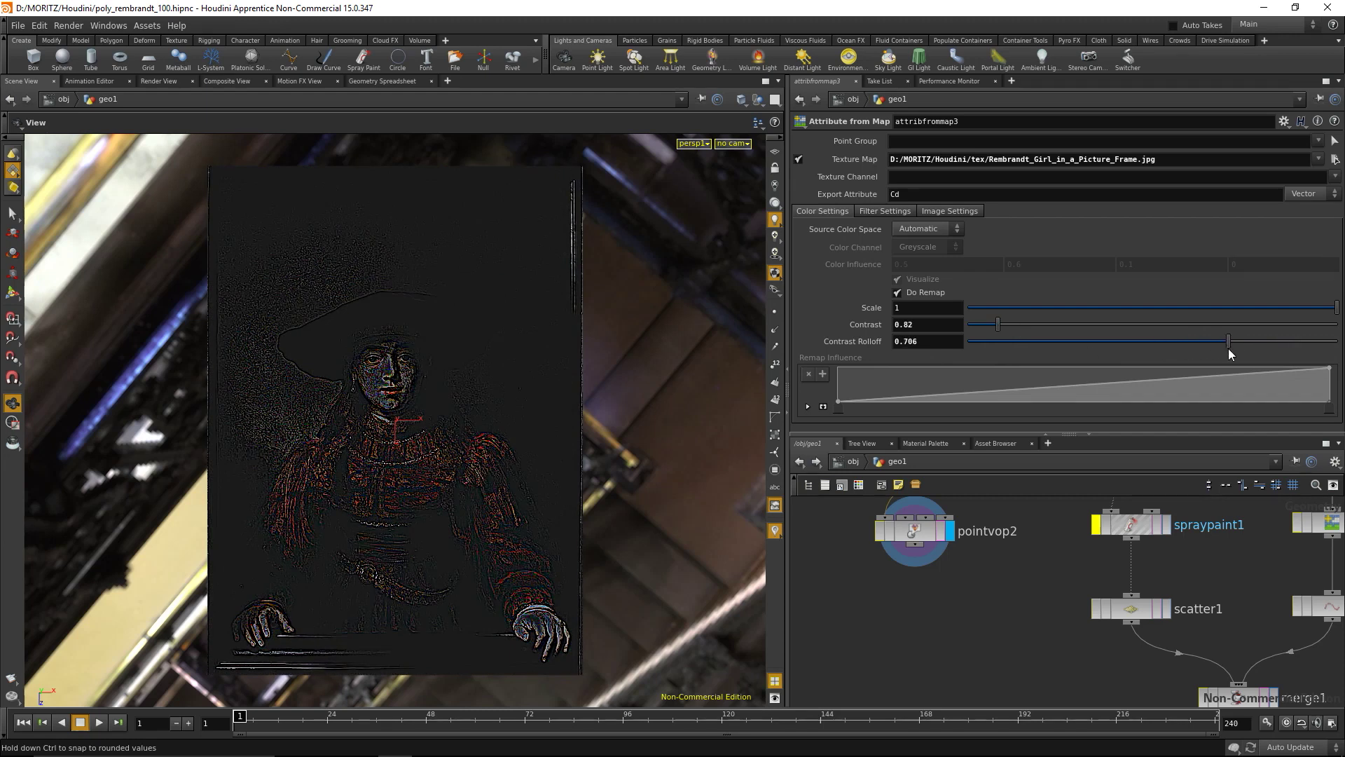
{"action": "middle_click_drag", "start_coordinate": [996, 611], "coordinate": [1026, 653]}
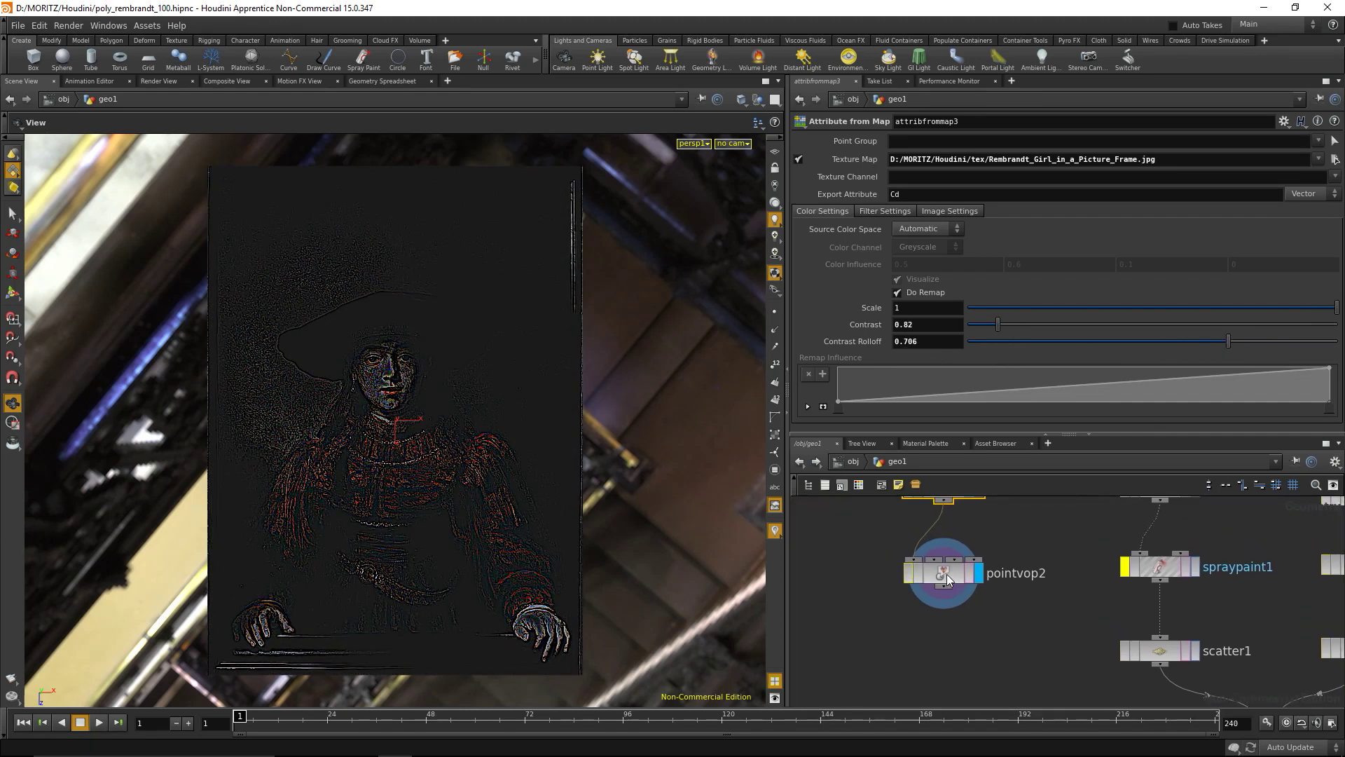
Inside pointvop2, drag geometryvopoutput1 further right of add1 and deselect
{"action": "double_click", "coordinate": [947, 573]}
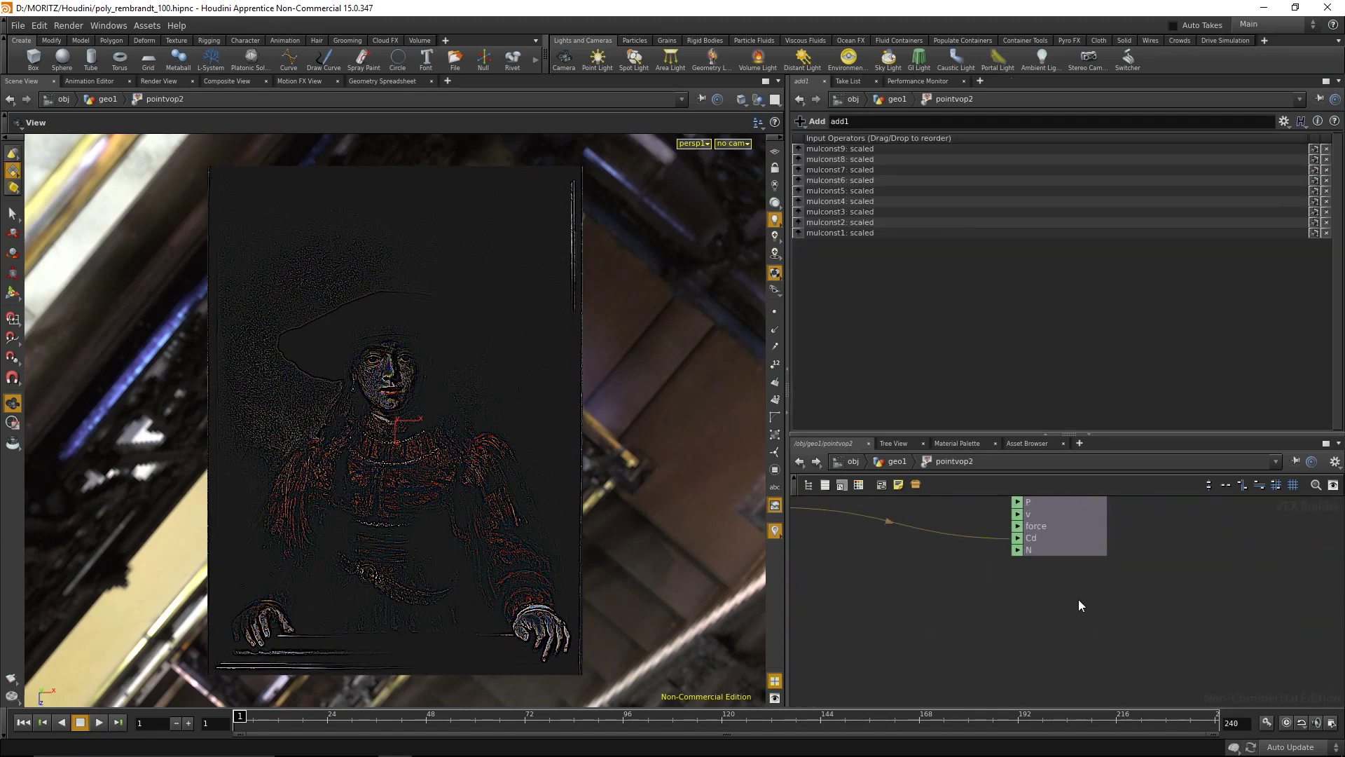
{"action": "mouse_move", "coordinate": [1078, 599]}
{"action": "middle_mouse_down"}
{"action": "mouse_move", "coordinate": [982, 649]}
{"action": "mouse_move", "coordinate": [1202, 562]}
{"action": "middle_mouse_up"}
{"action": "scroll", "coordinate": [1067, 621], "scroll_direction": "down", "scroll_amount": 2}
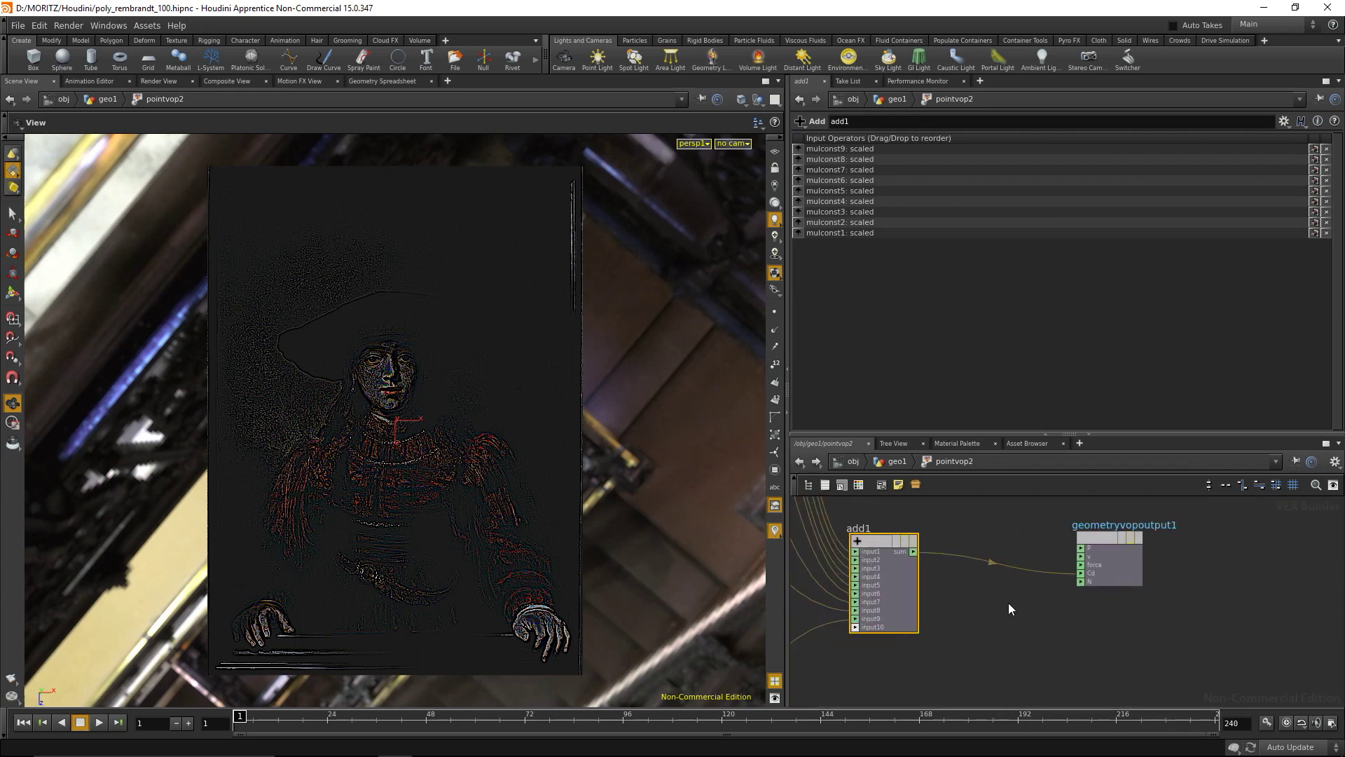
{"action": "left_click_drag", "start_coordinate": [1102, 539], "coordinate": [1162, 543]}
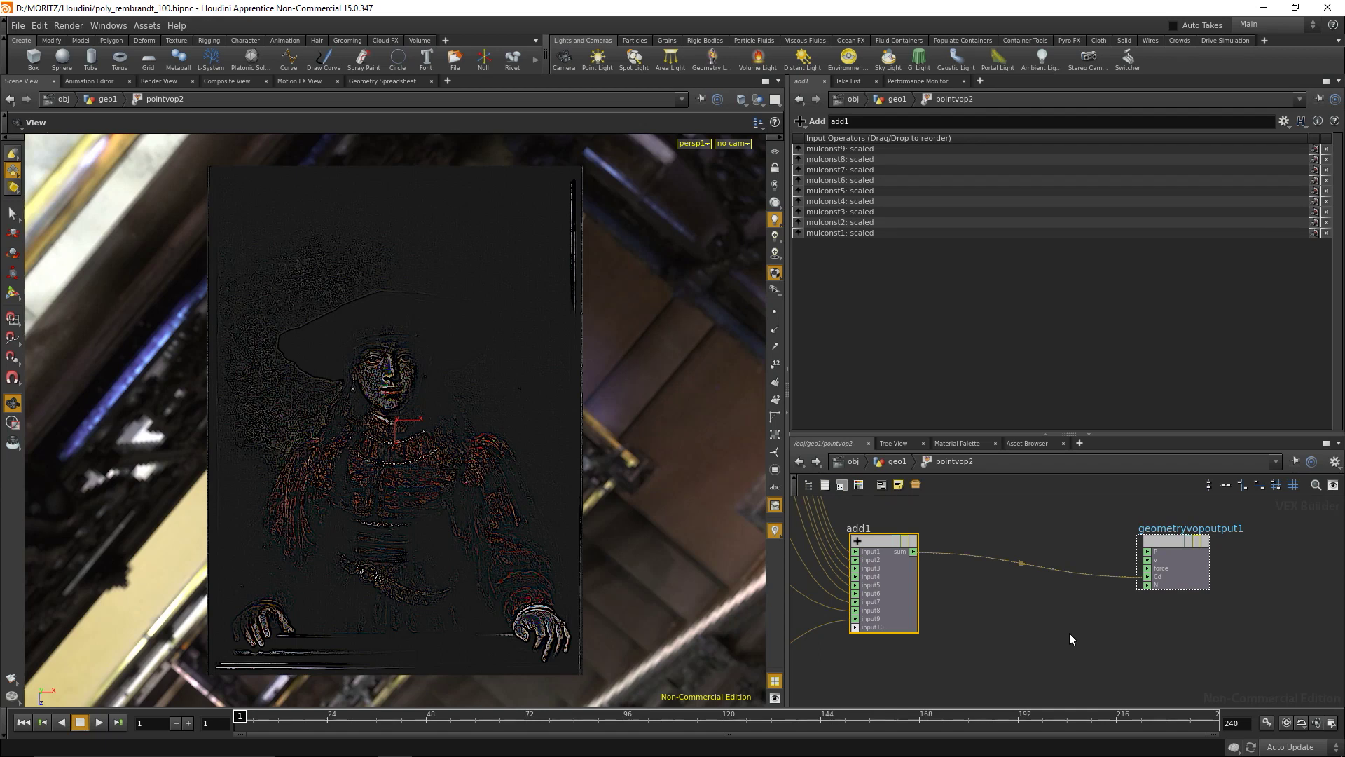
{"action": "left_click", "coordinate": [1044, 634]}
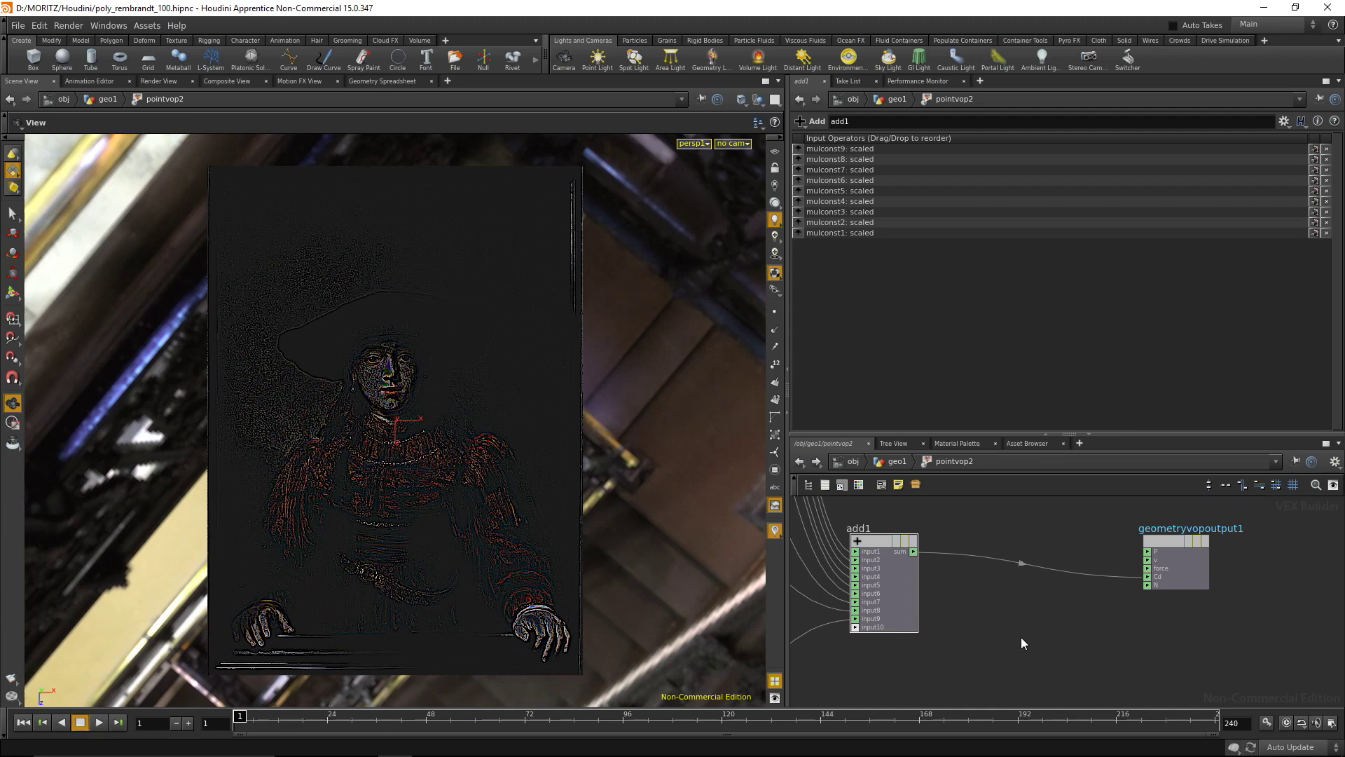
Route add1's sum through a new length1 node into Cd, then go up to geo1
{"action": "key", "text": "Tab"}
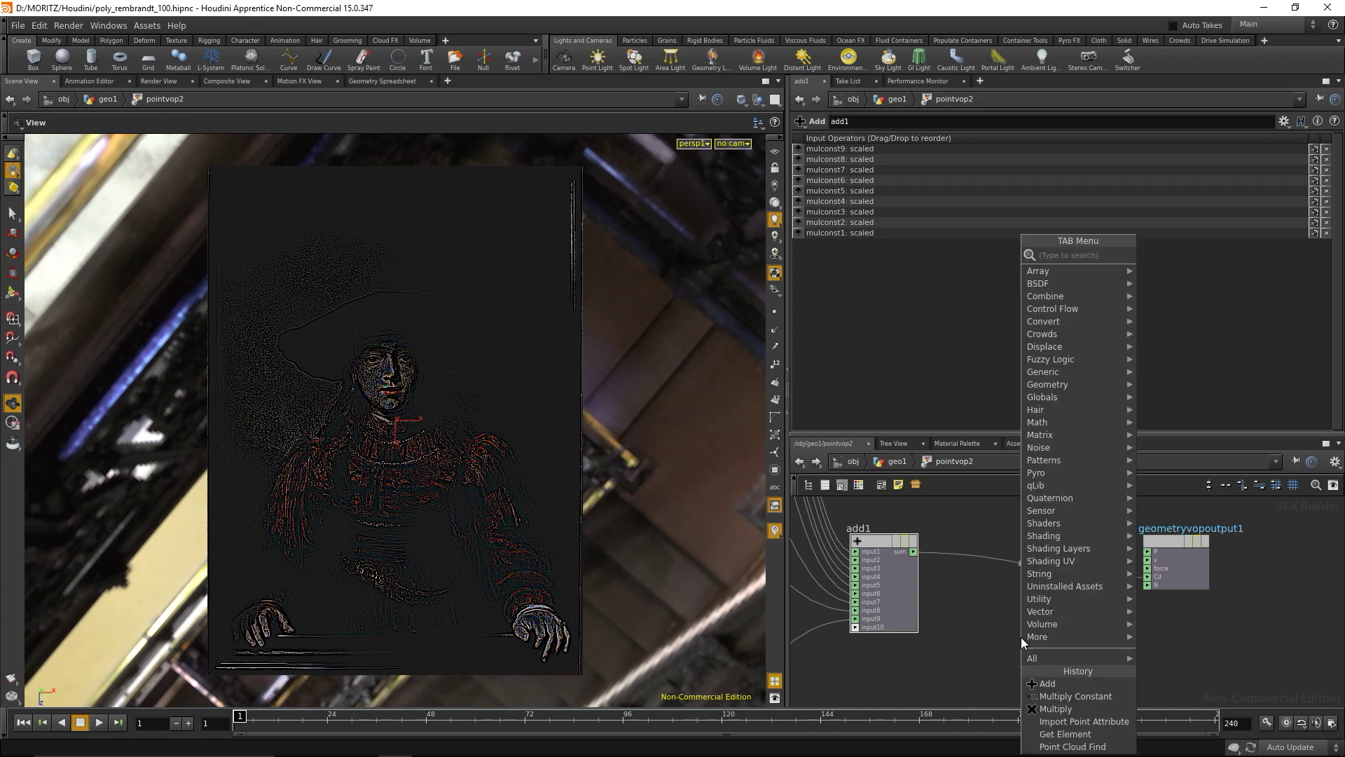
{"action": "type", "text": "lengt"}
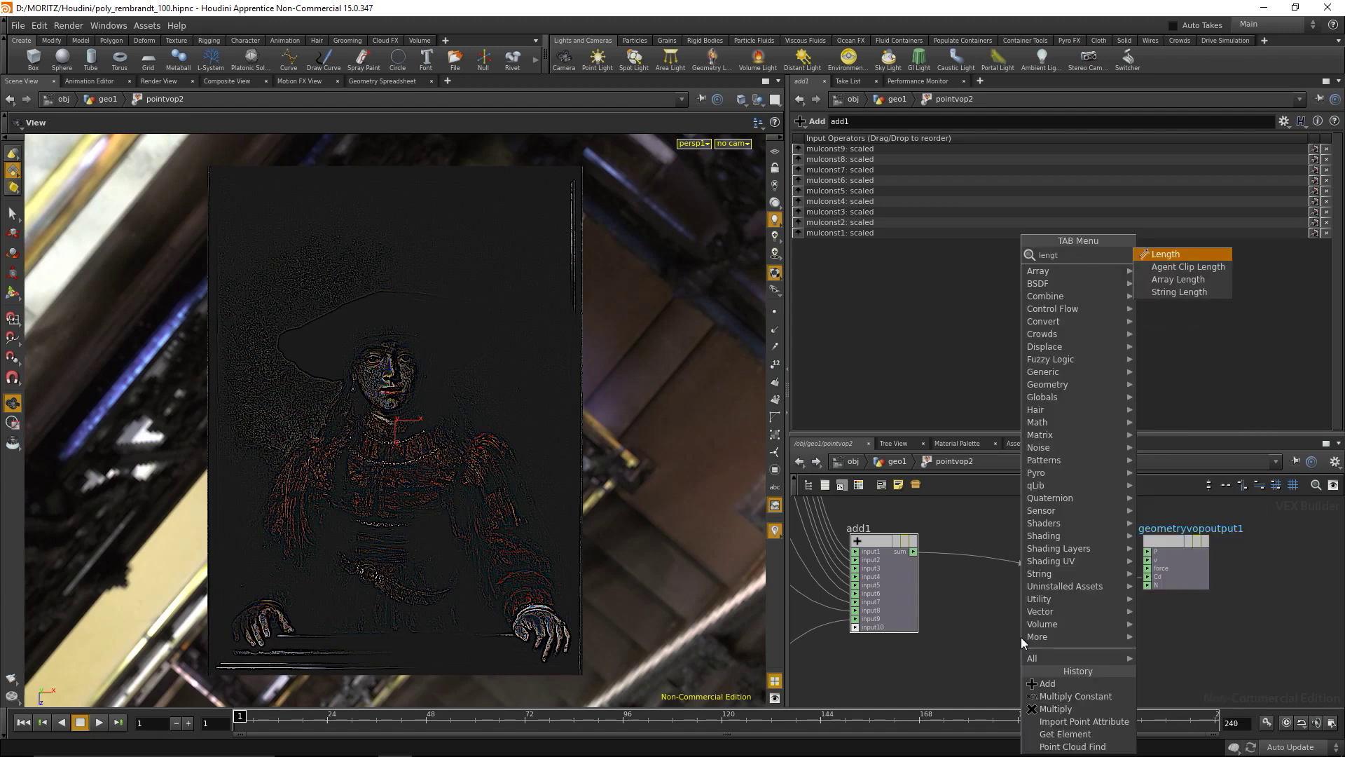
{"action": "key", "text": "Return"}
{"action": "left_click", "coordinate": [1020, 636]}
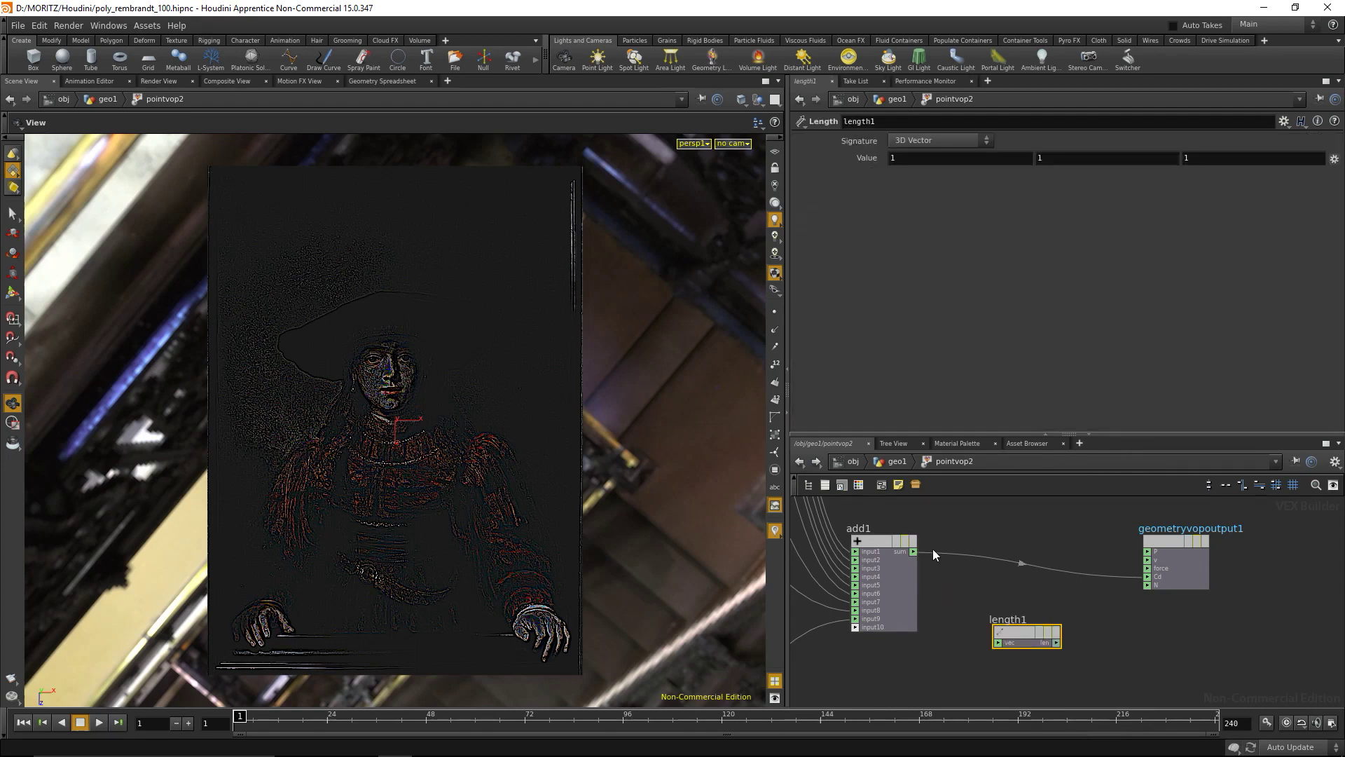
{"action": "left_click_drag", "start_coordinate": [913, 552], "coordinate": [998, 642]}
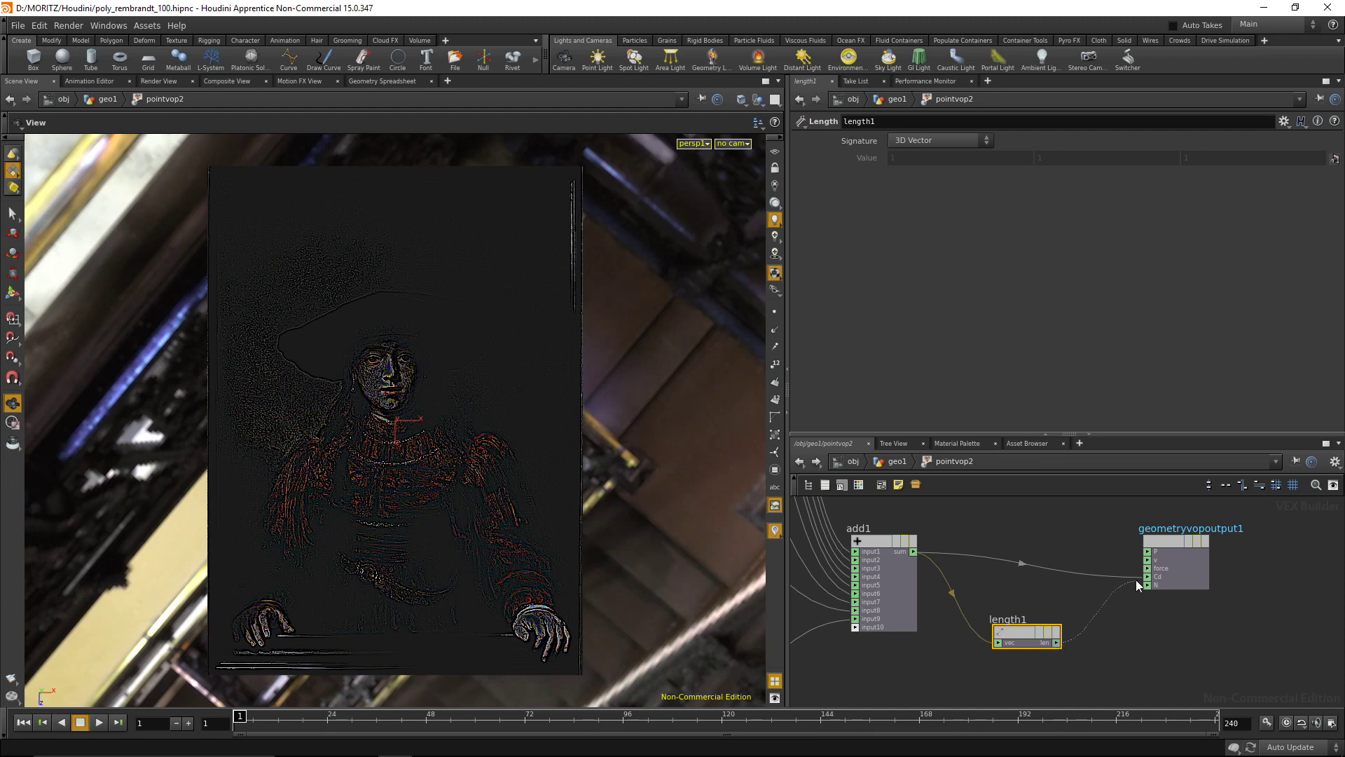
{"action": "left_click_drag", "start_coordinate": [1136, 579], "coordinate": [1147, 576]}
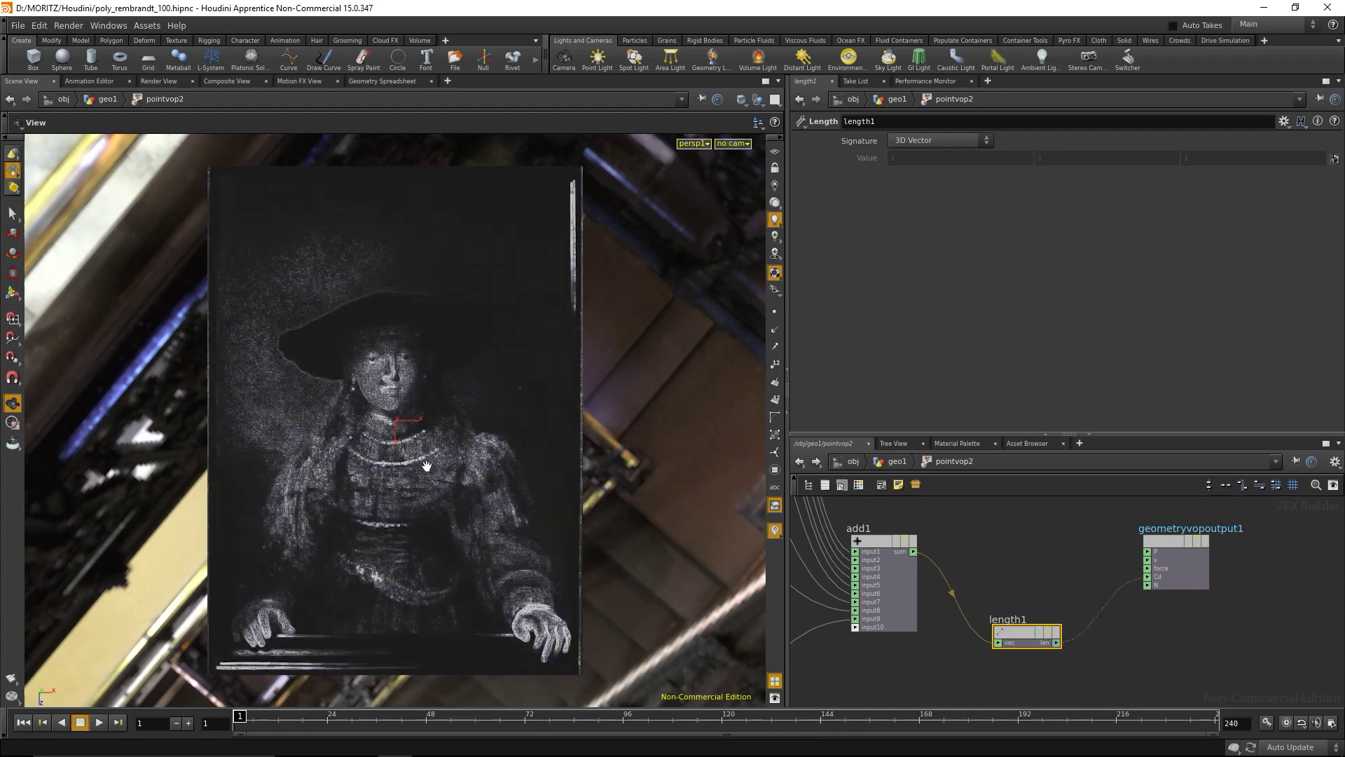
{"action": "key", "text": "u"}
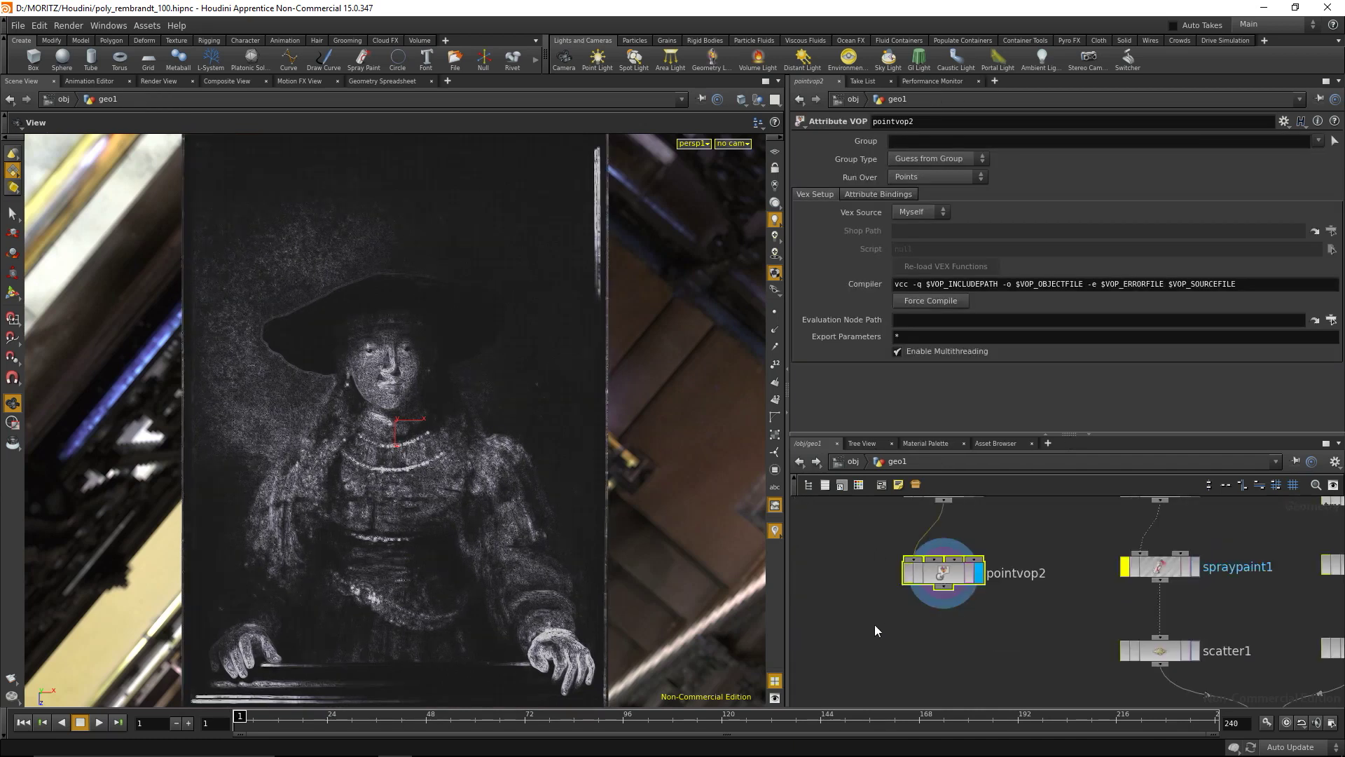
{"action": "left_click", "coordinate": [387, 80]}
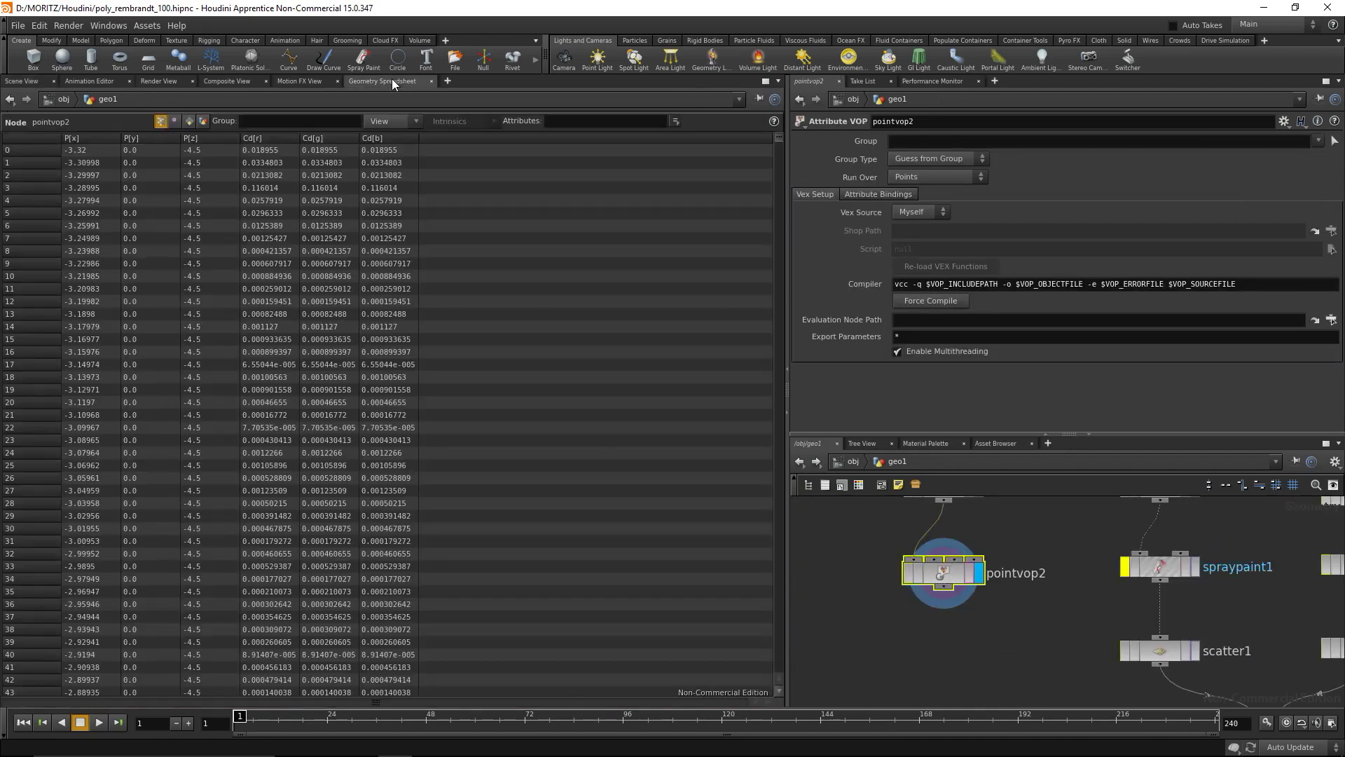
{"action": "left_click", "coordinate": [272, 138]}
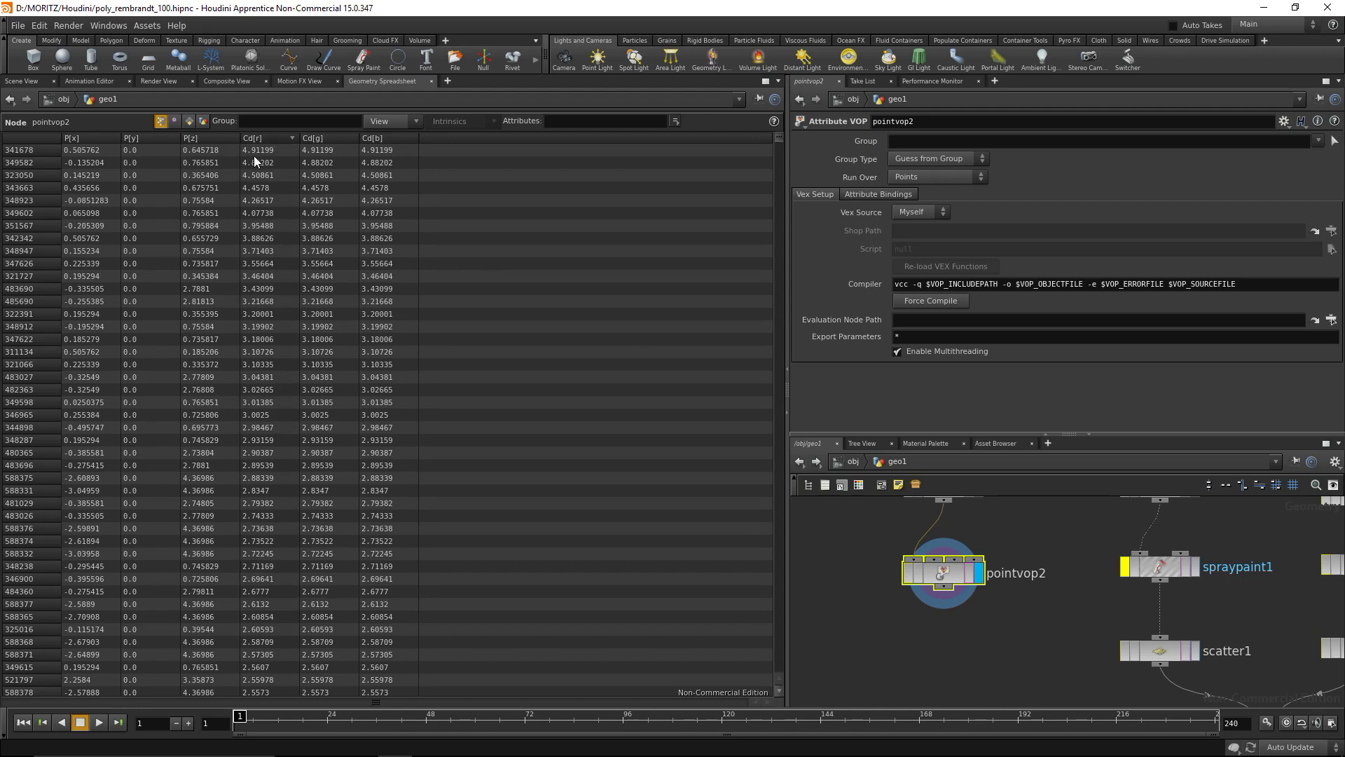
{"action": "left_click", "coordinate": [269, 140]}
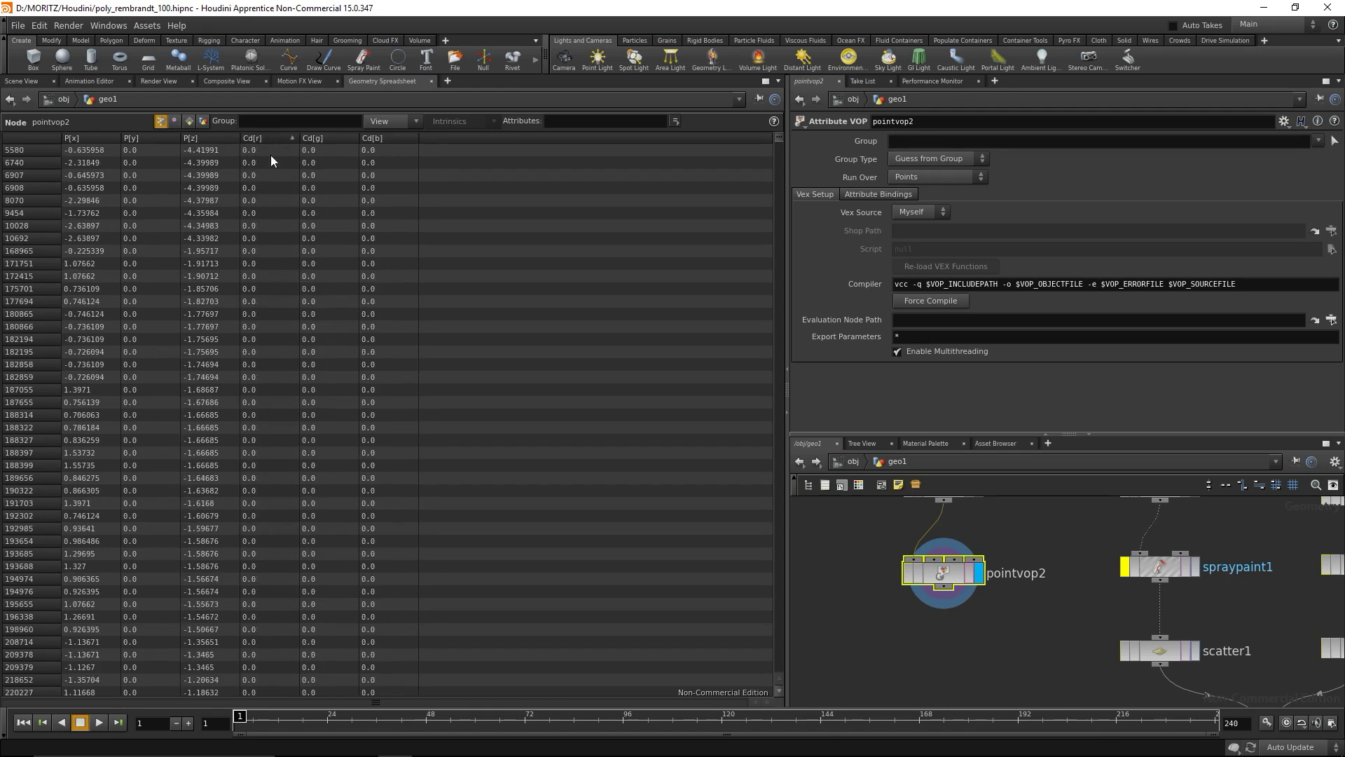
{"action": "left_click", "coordinate": [17, 82]}
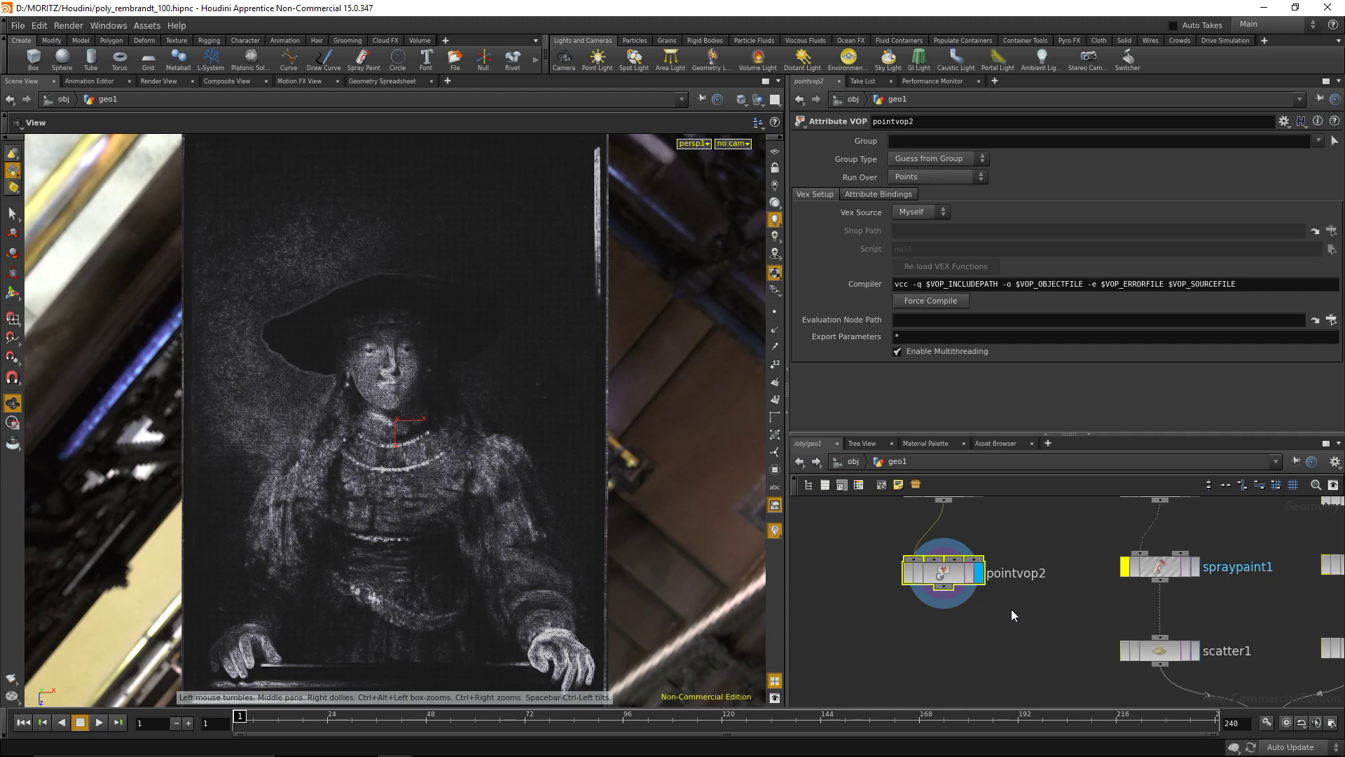
Drop a ramp1 Ramp Parameter onto the length1→Cd wire as a Spline Ramp (float)
{"action": "double_click", "coordinate": [948, 572]}
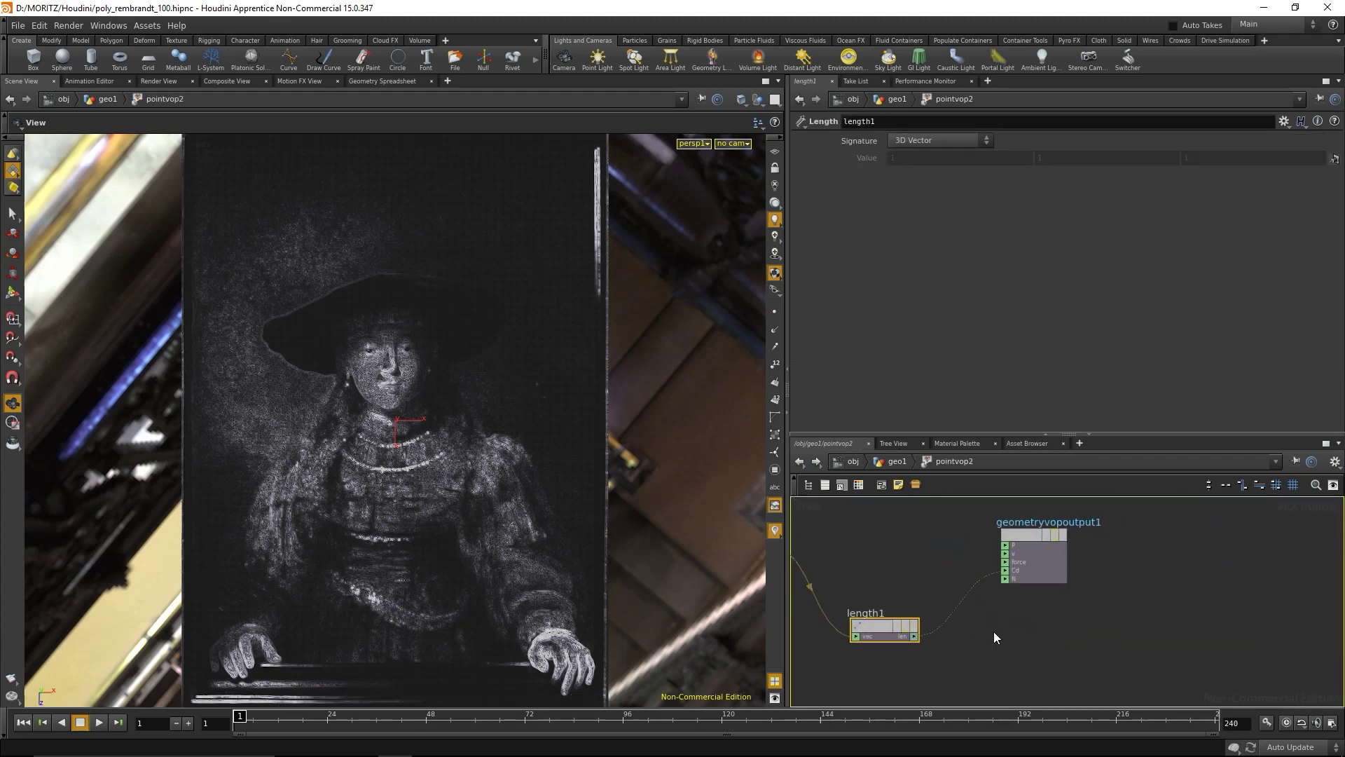
{"action": "left_click_drag", "start_coordinate": [1028, 536], "coordinate": [1185, 557]}
{"action": "key", "text": "Tab"}
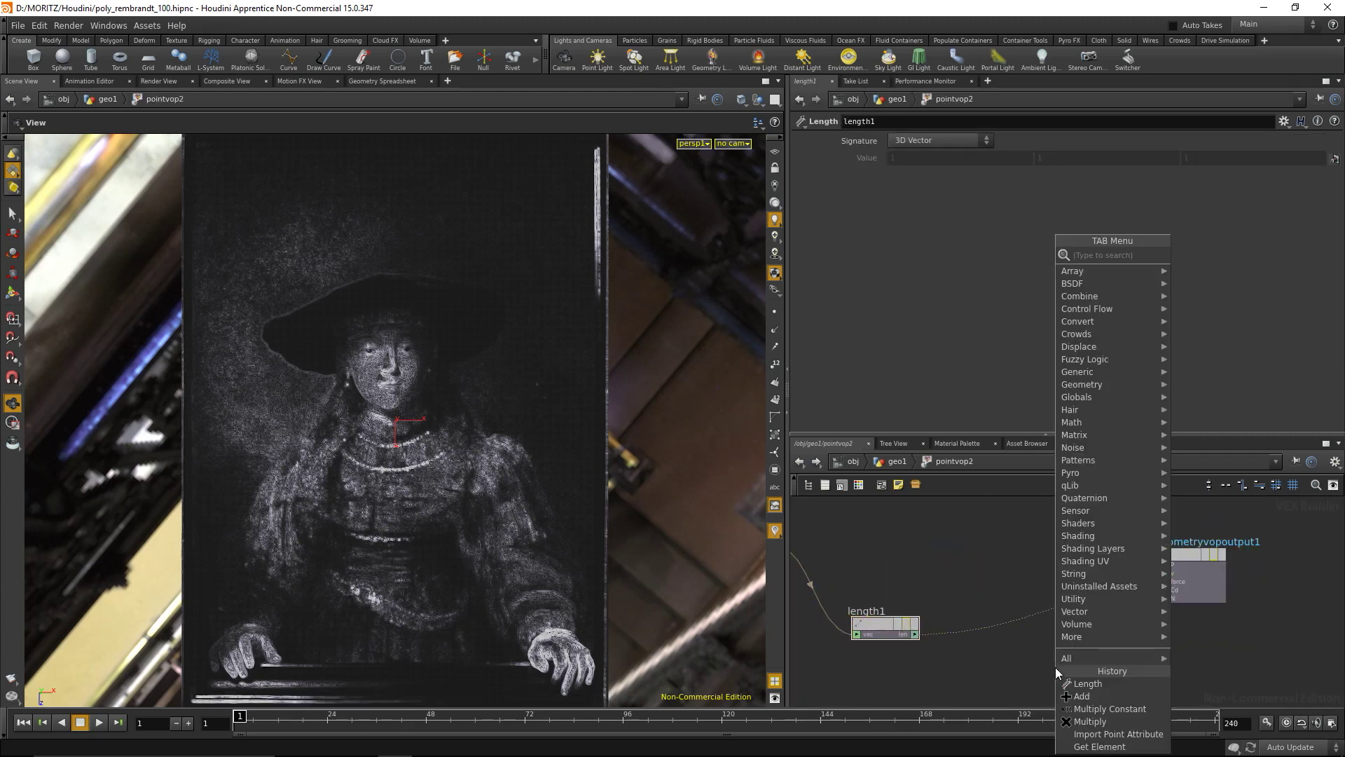
{"action": "type", "text": "ram"}
{"action": "key", "text": "Down"}
{"action": "key", "text": "Down"}
{"action": "key", "text": "Return"}
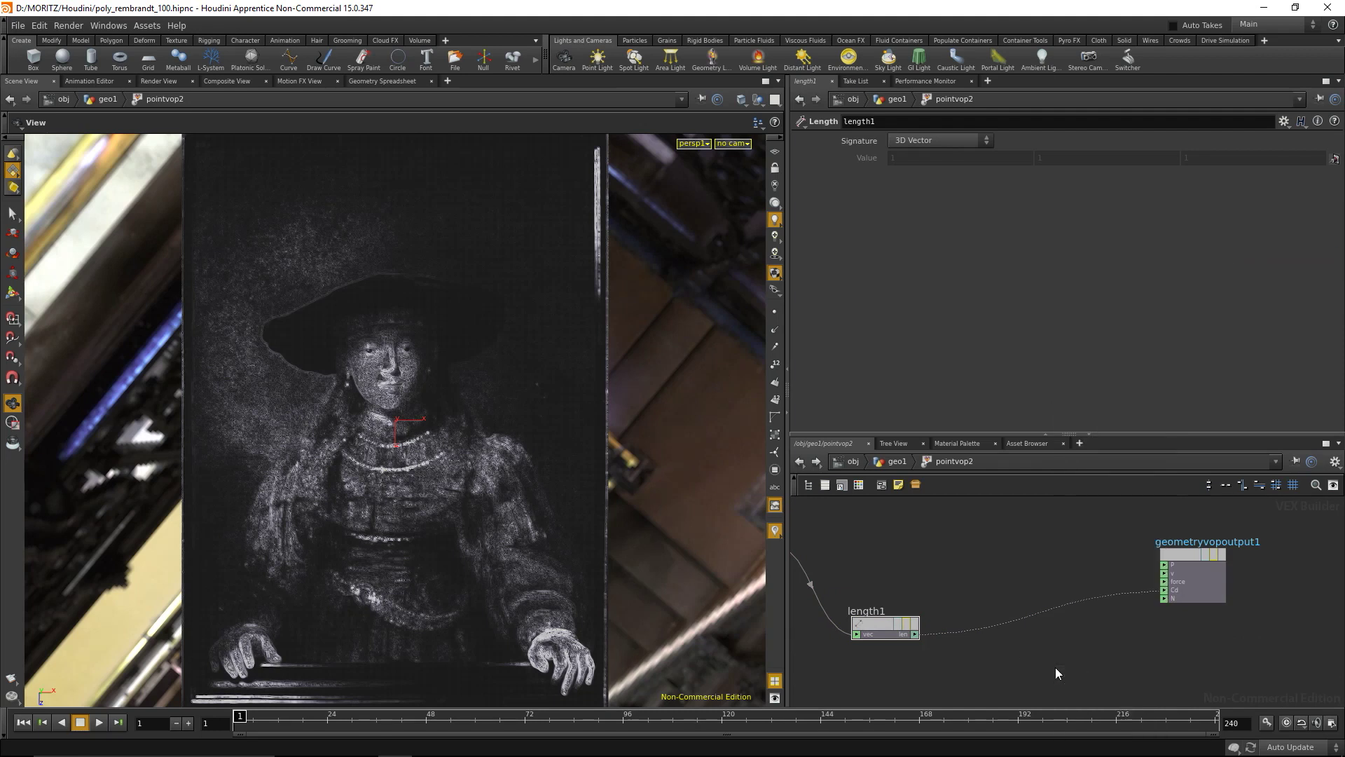
{"action": "left_click", "coordinate": [1045, 646]}
{"action": "left_click_drag", "start_coordinate": [1045, 645], "coordinate": [1014, 617]}
{"action": "left_click", "coordinate": [928, 188]}
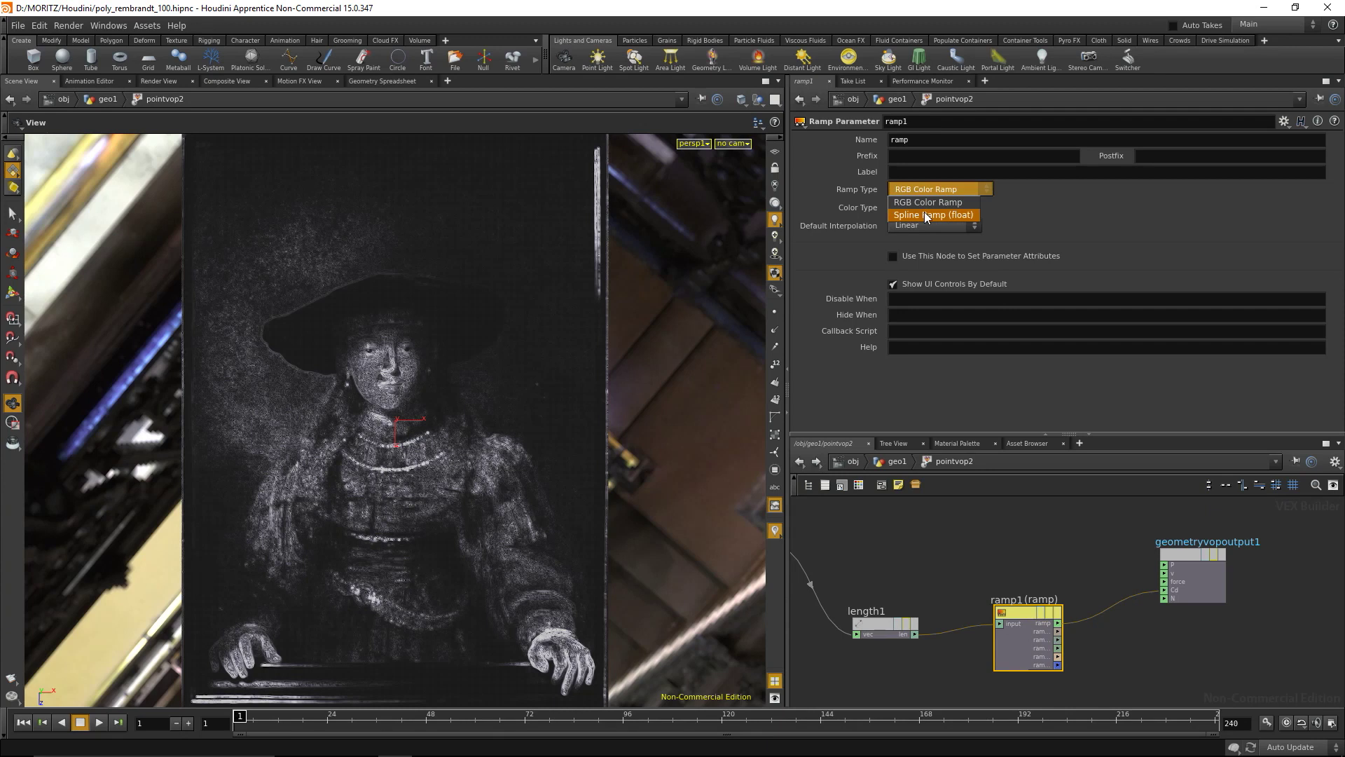
{"action": "left_click", "coordinate": [924, 212]}
Expand the ramp editor and set both end keys' interpolation to B-Spline
{"action": "left_click", "coordinate": [896, 461]}
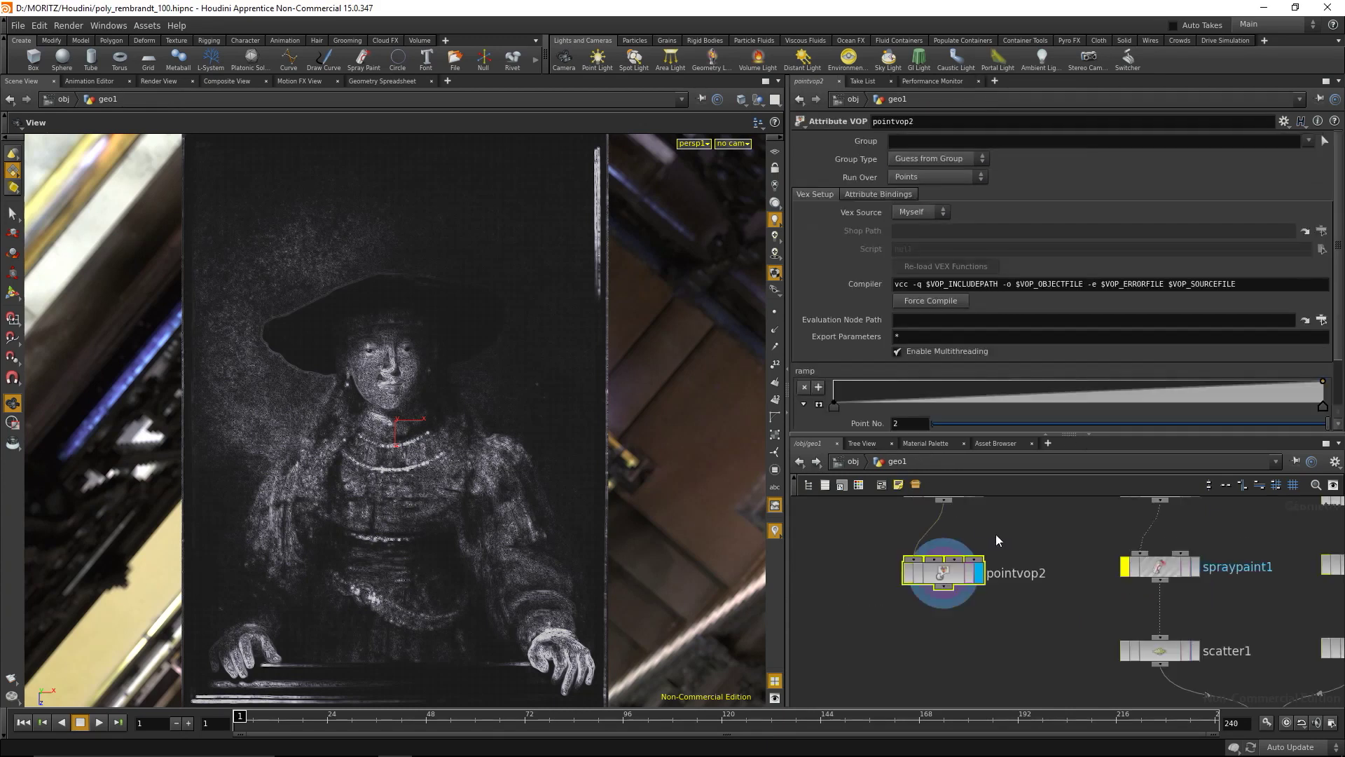
{"action": "left_click", "coordinate": [818, 405]}
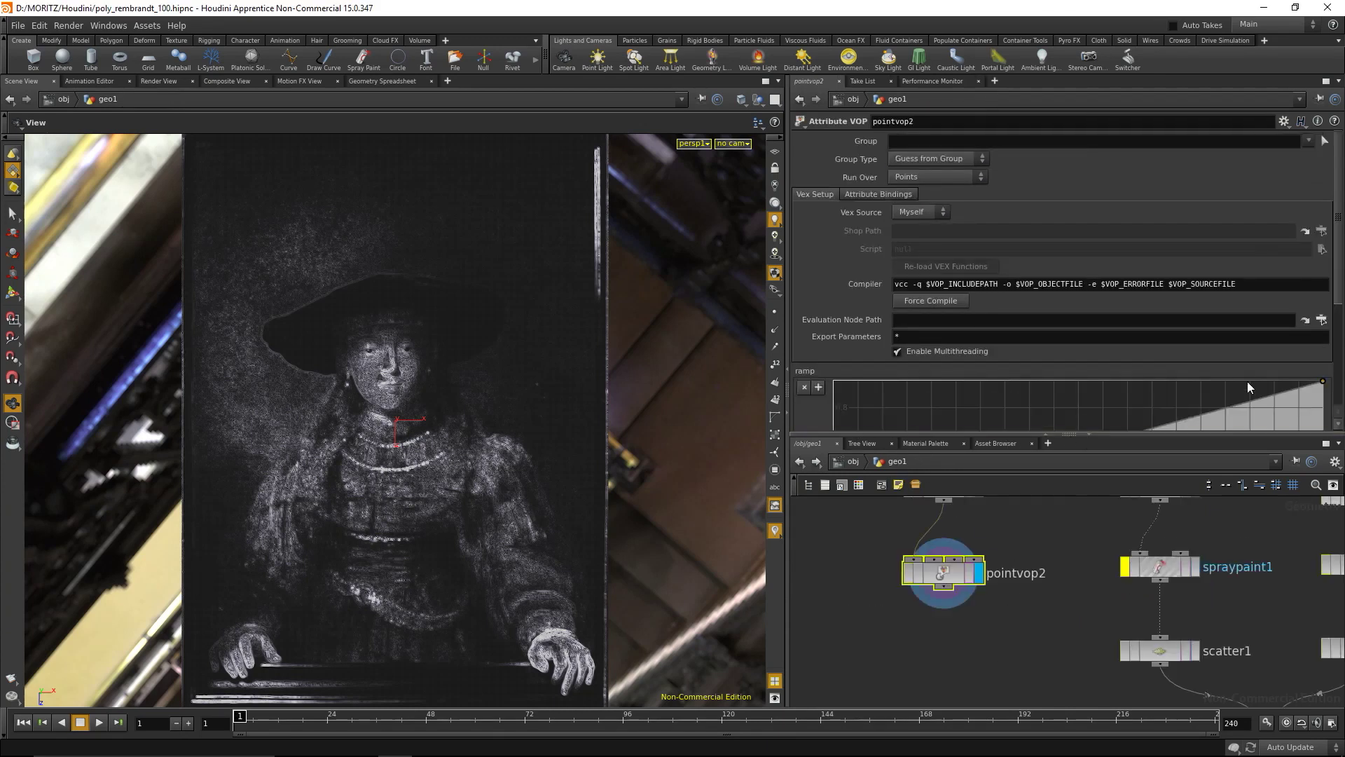
{"action": "scroll", "coordinate": [1240, 336], "scroll_direction": "down", "scroll_amount": 3}
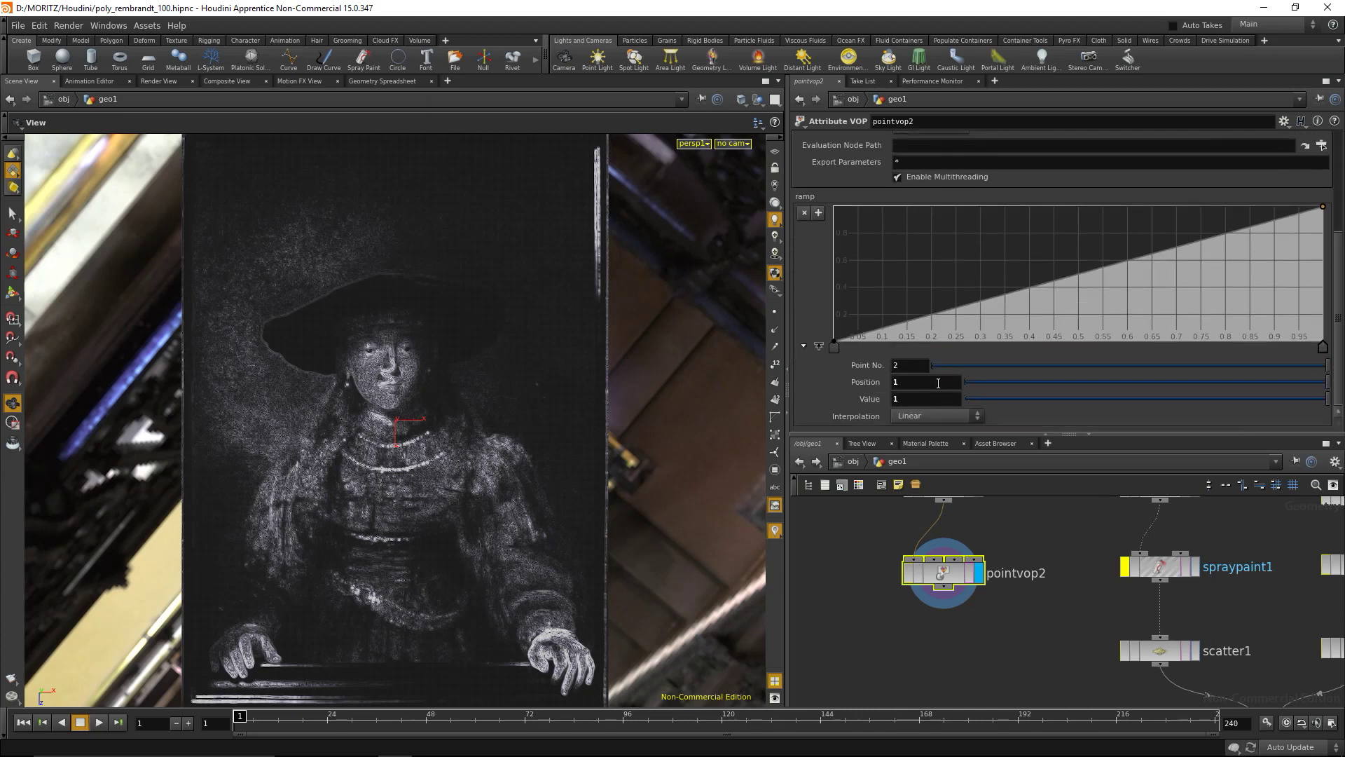
{"action": "left_click", "coordinate": [833, 346]}
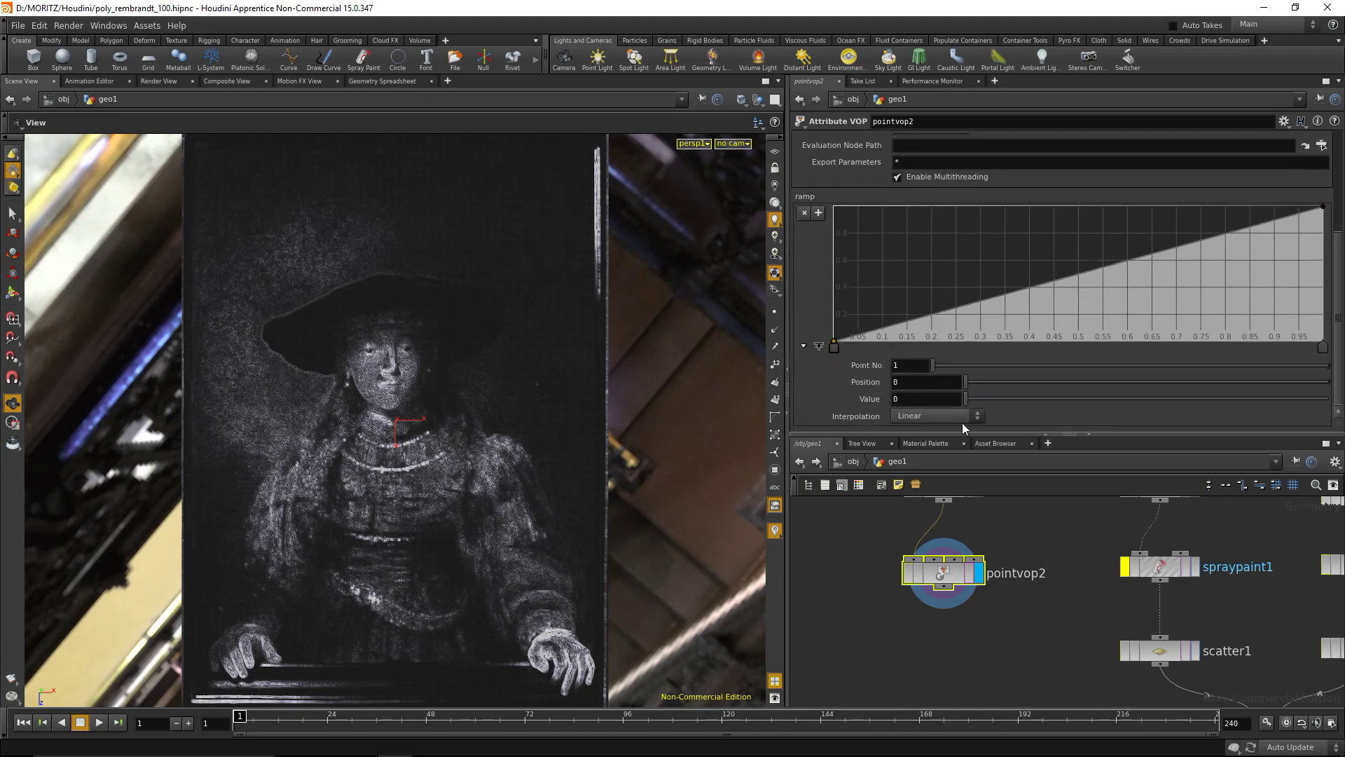
{"action": "left_click", "coordinate": [950, 419]}
{"action": "left_click", "coordinate": [906, 494]}
{"action": "left_click", "coordinate": [1323, 347]}
{"action": "left_click", "coordinate": [953, 415]}
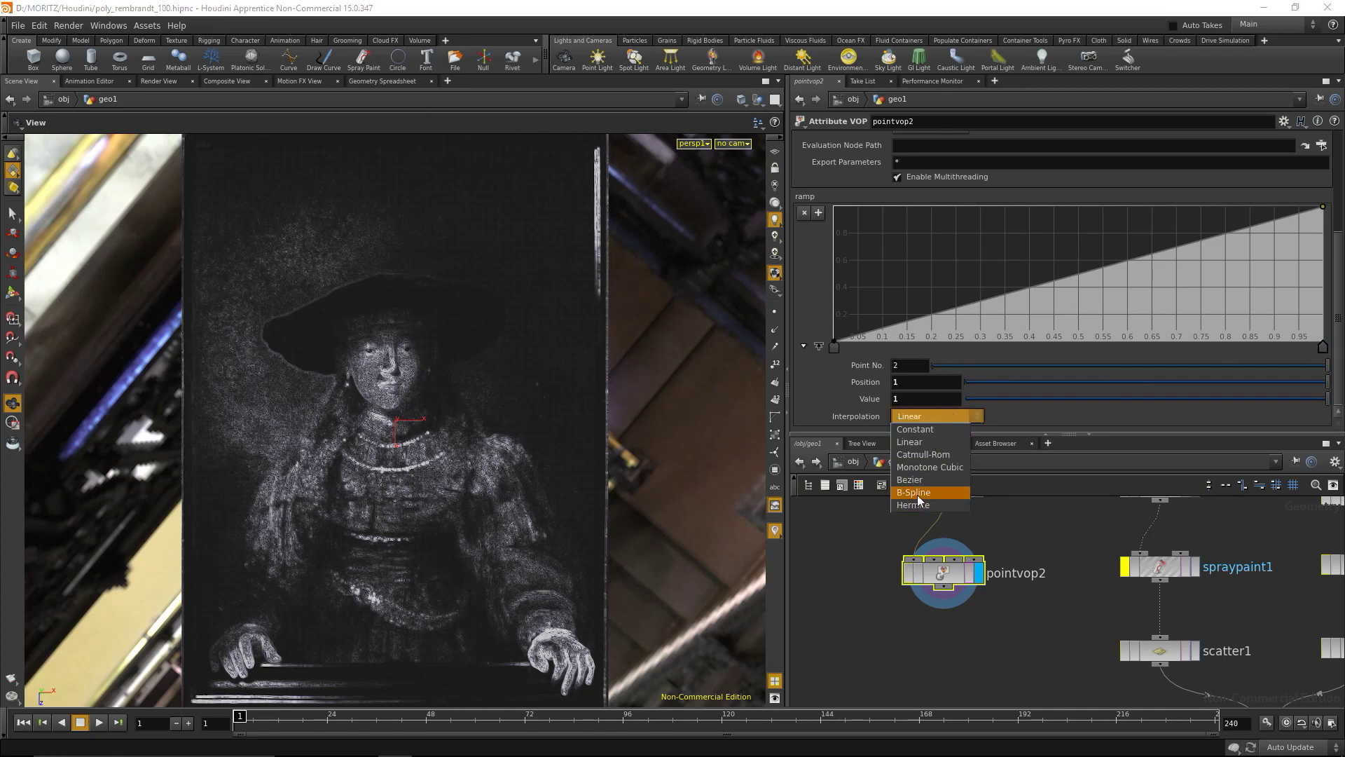
{"action": "left_click", "coordinate": [918, 495]}
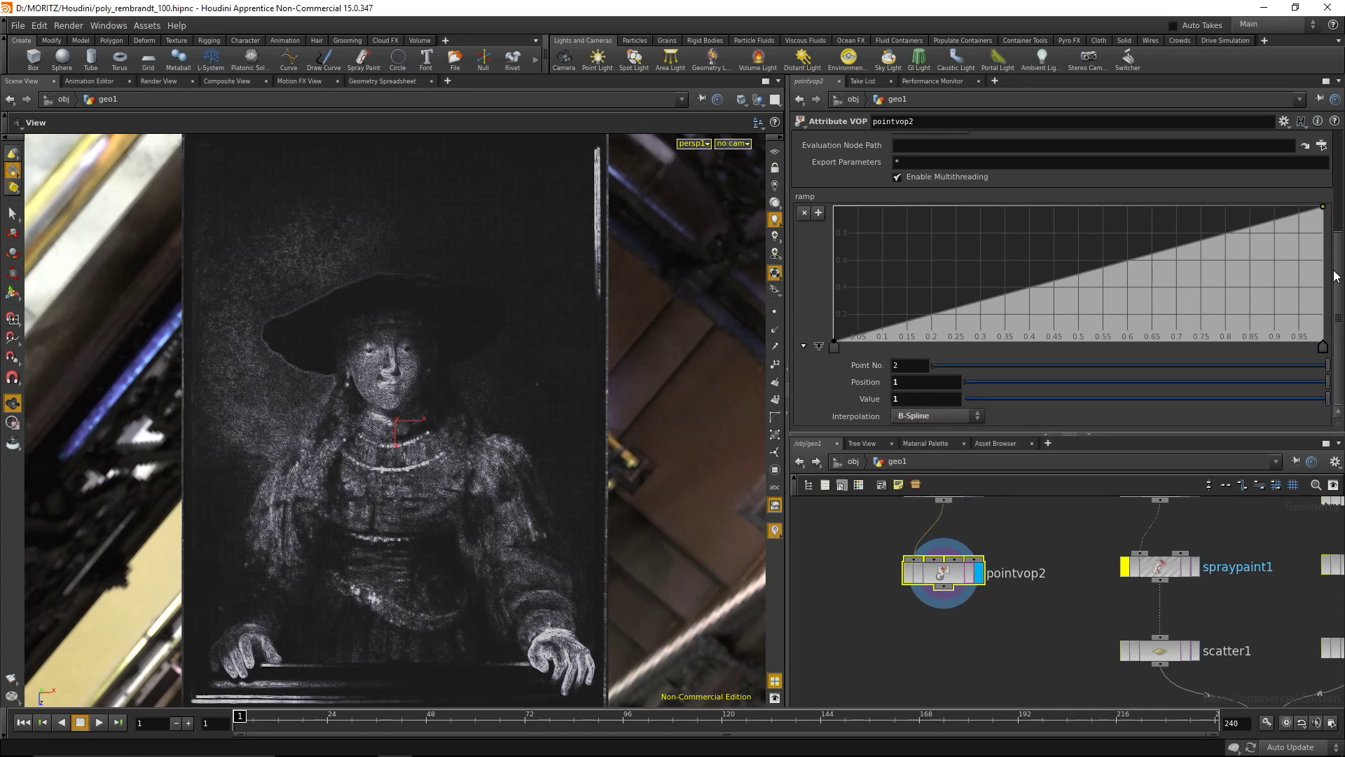
Add ramp keys, placing one at position 0.448 with value 0.245
{"action": "left_click_drag", "start_coordinate": [1321, 235], "coordinate": [1338, 201]}
{"action": "left_click", "coordinate": [1177, 283]}
{"action": "left_click_drag", "start_coordinate": [1188, 290], "coordinate": [1247, 216]}
{"action": "mouse_move", "coordinate": [1133, 255]}
{"action": "left_mouse_down"}
{"action": "mouse_move", "coordinate": [1009, 323]}
{"action": "mouse_move", "coordinate": [1053, 324]}
{"action": "mouse_move", "coordinate": [1053, 308]}
{"action": "left_mouse_up"}
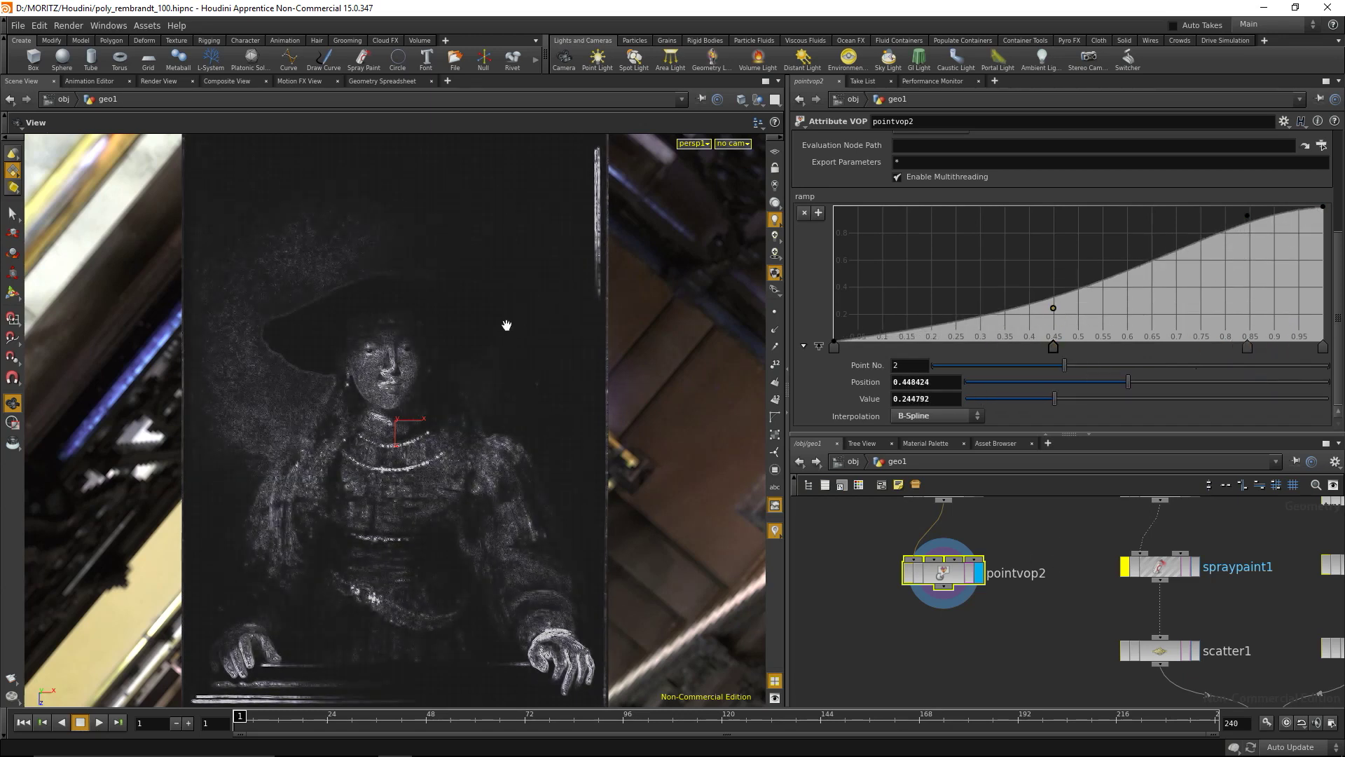
Add a Smooth node (smooth1) and insert it between attribfrommap3 and pointvop2
{"action": "scroll", "coordinate": [265, 391], "scroll_direction": "up", "scroll_amount": 5}
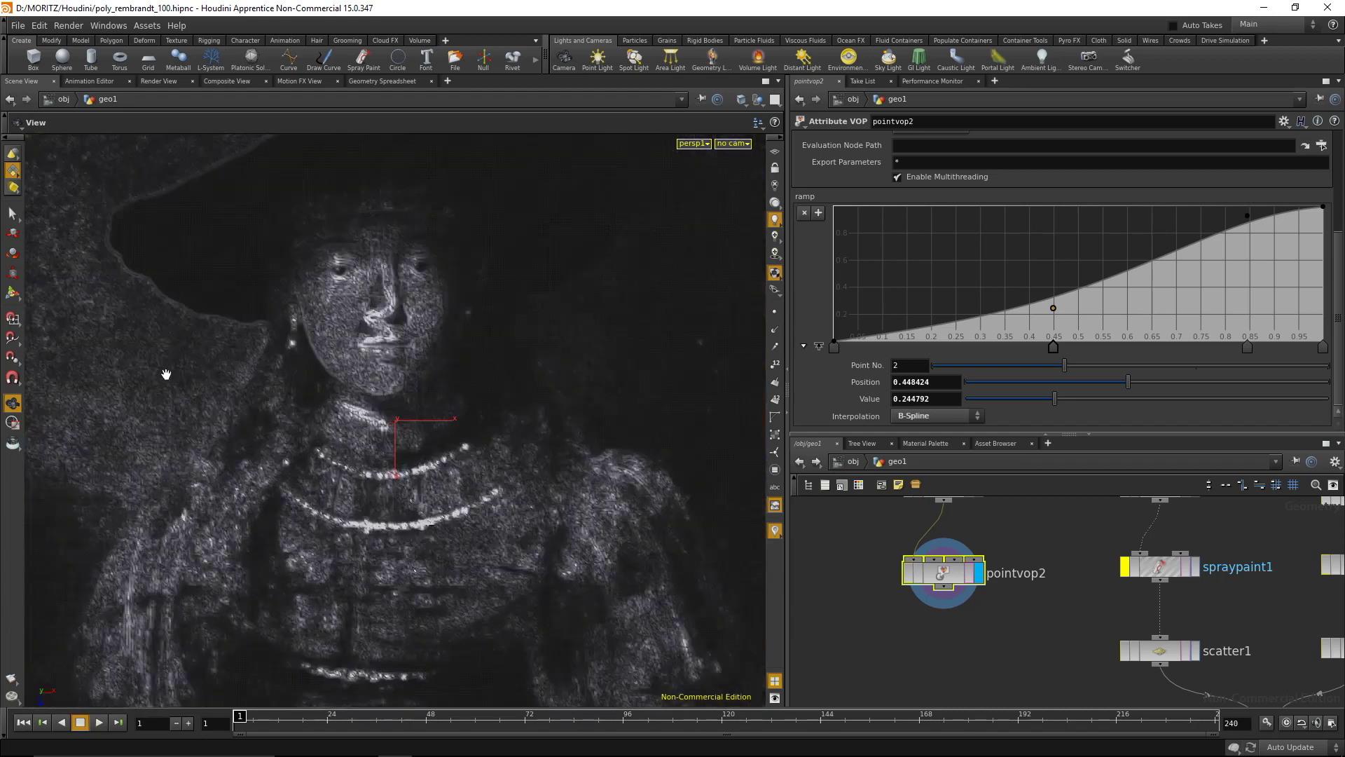
{"action": "scroll", "coordinate": [138, 374], "scroll_direction": "down", "scroll_amount": 5}
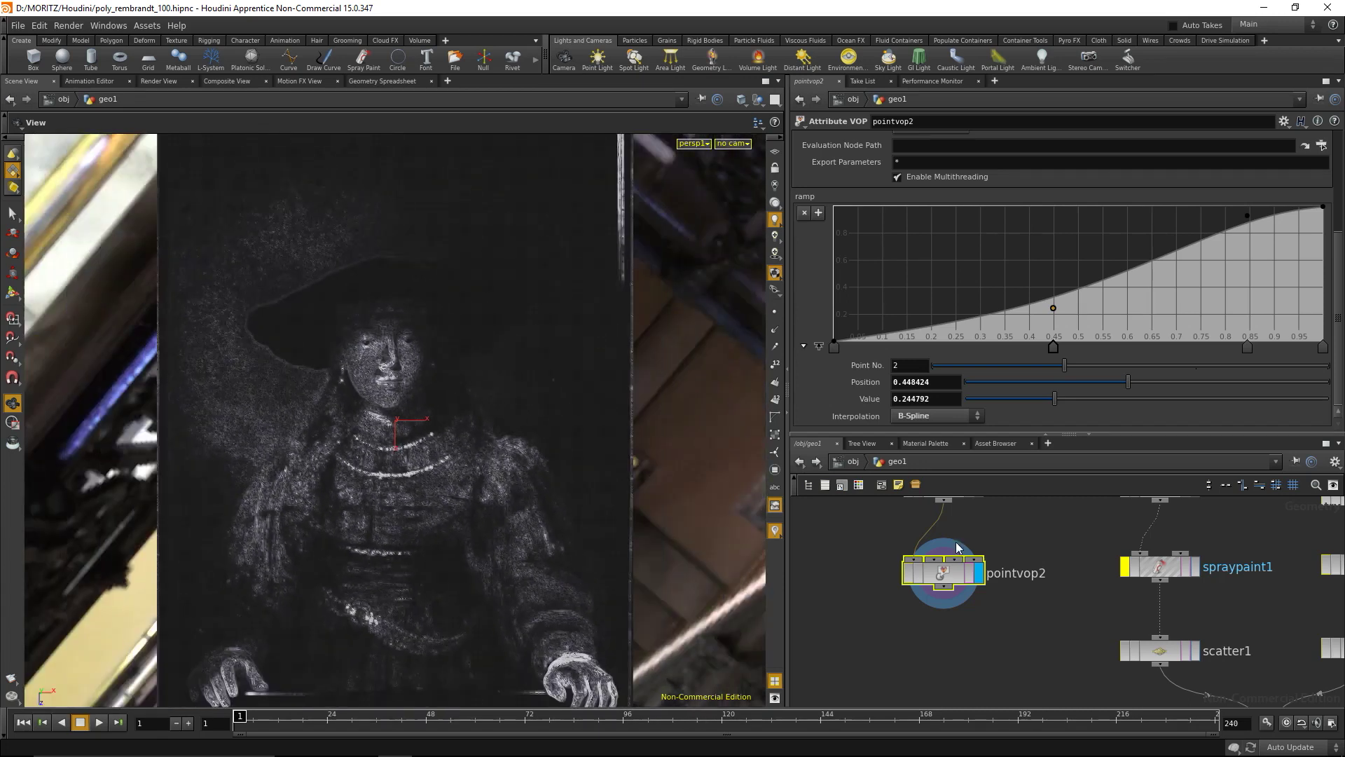
{"action": "middle_click_drag", "start_coordinate": [1064, 554], "coordinate": [1093, 650]}
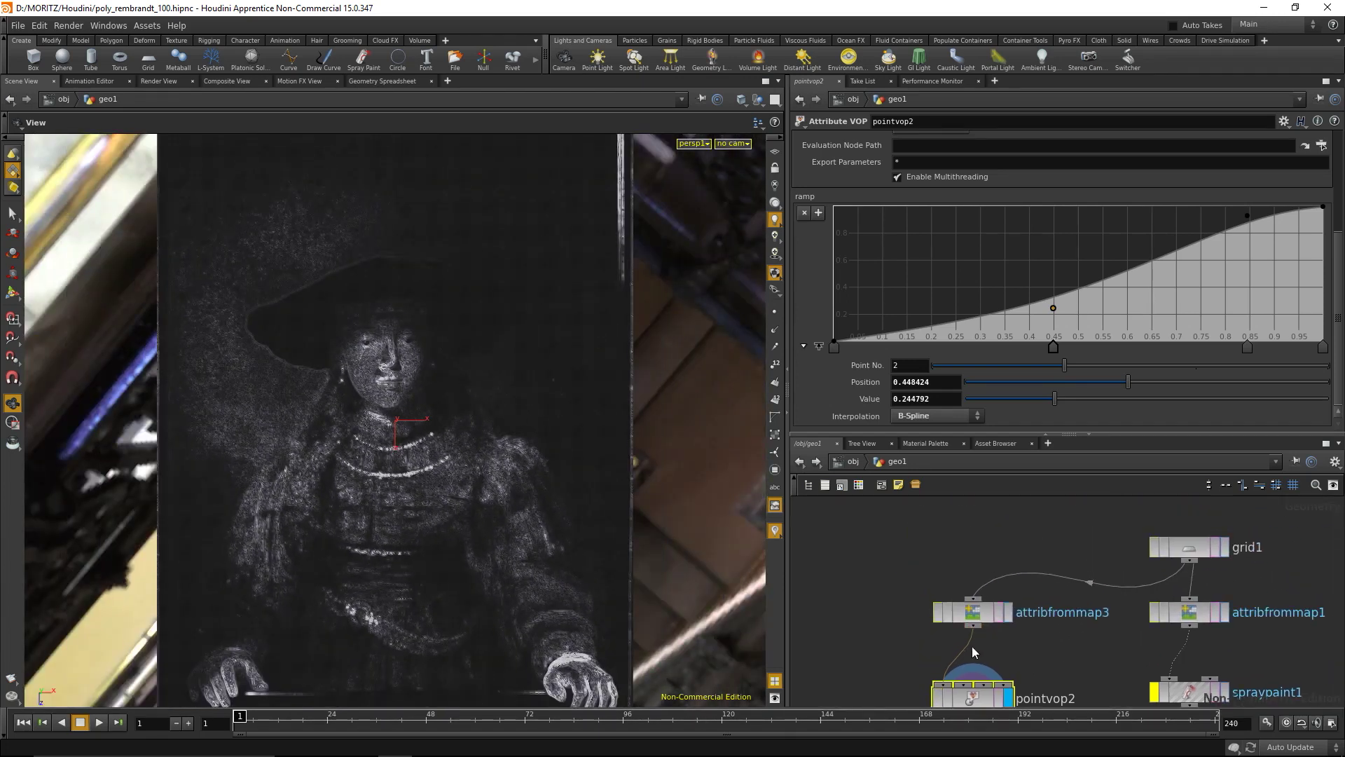
{"action": "key", "text": "Tab"}
{"action": "type", "text": "s"}
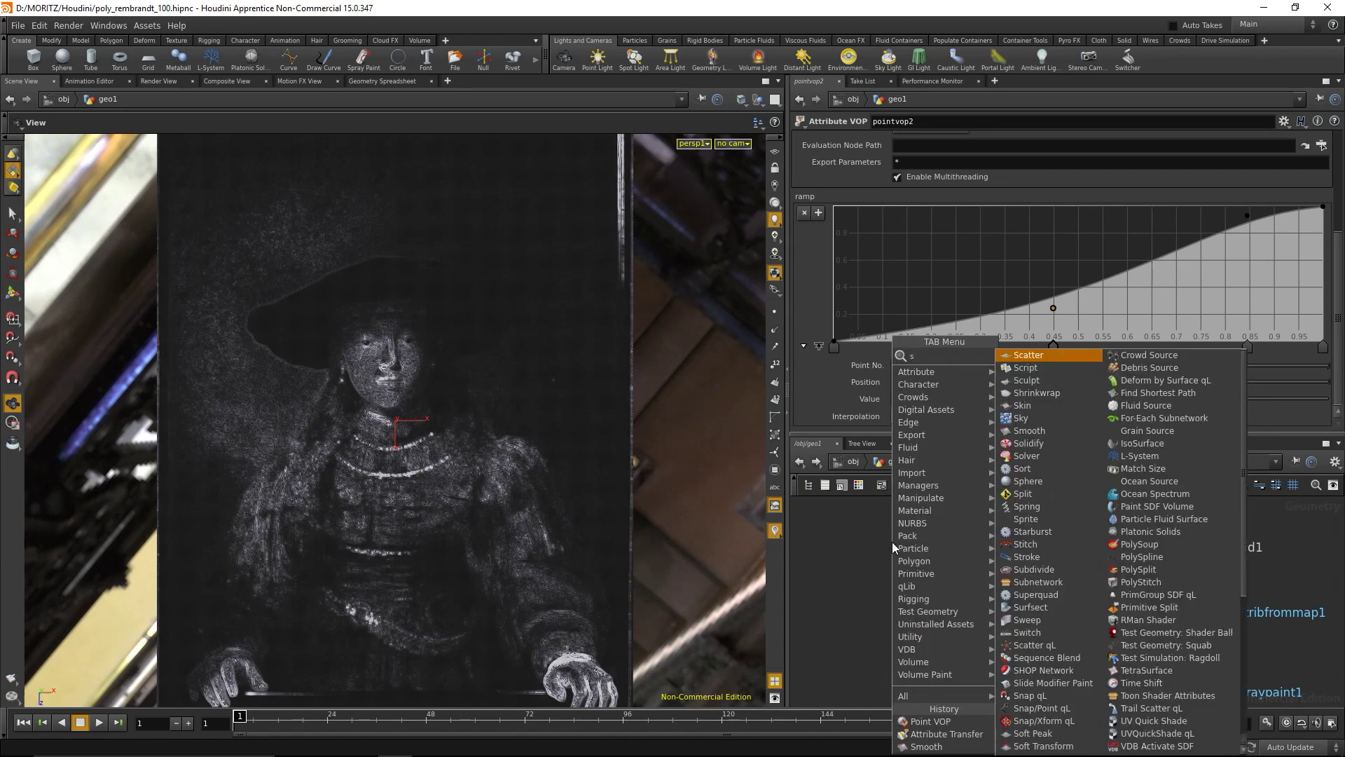
{"action": "type", "text": "mooth"}
{"action": "key", "text": "Return"}
{"action": "left_click", "coordinate": [893, 541]}
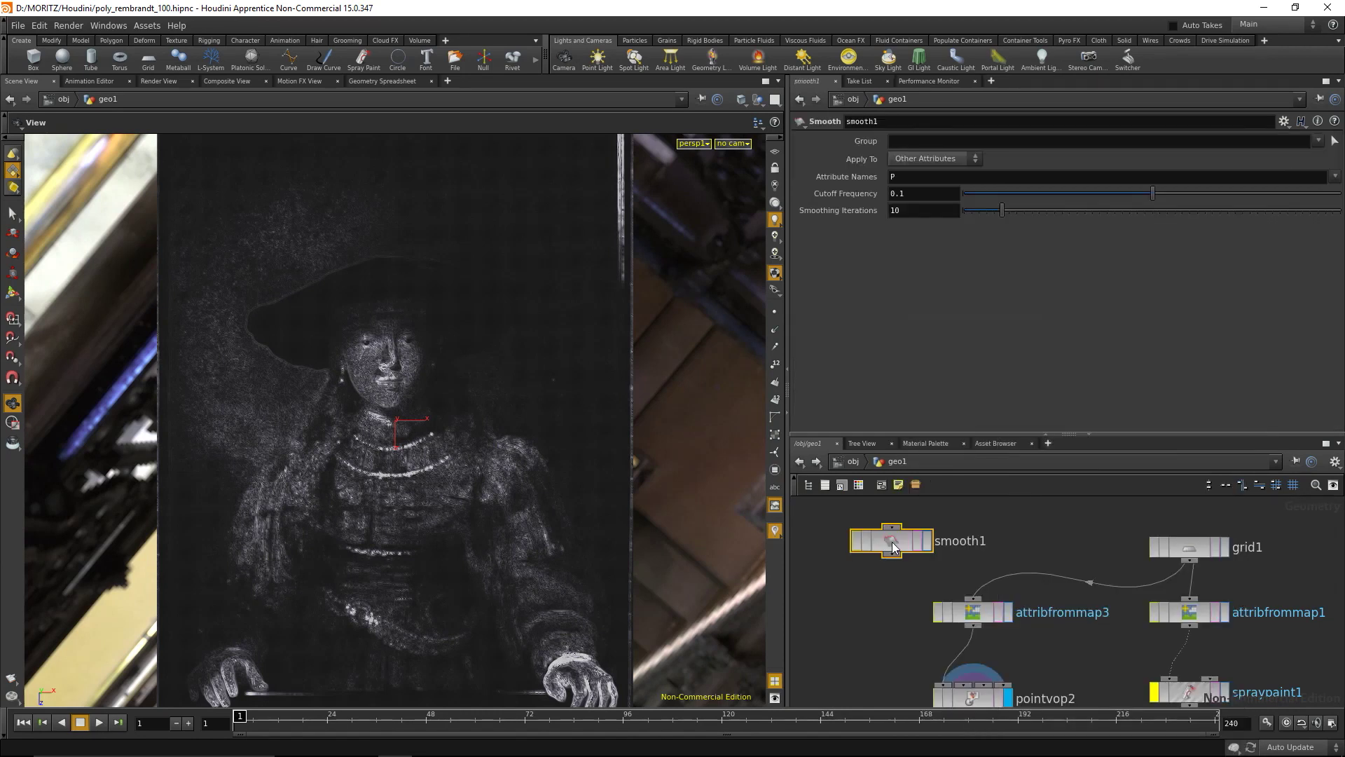
{"action": "left_click_drag", "start_coordinate": [1039, 577], "coordinate": [884, 603]}
{"action": "key", "text": "a"}
{"action": "middle_click_drag", "start_coordinate": [898, 661], "coordinate": [898, 579]}
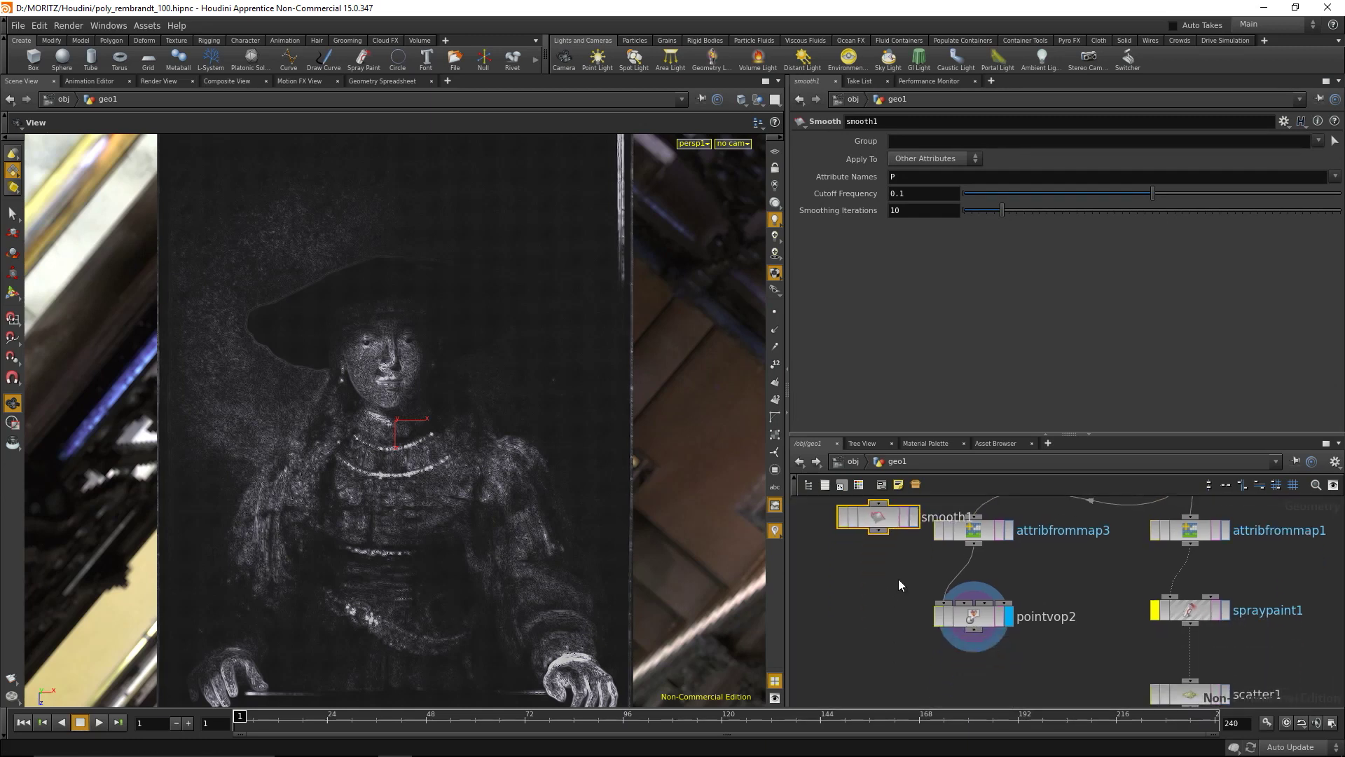
{"action": "left_click_drag", "start_coordinate": [972, 613], "coordinate": [973, 664]}
{"action": "left_click_drag", "start_coordinate": [880, 520], "coordinate": [975, 606]}
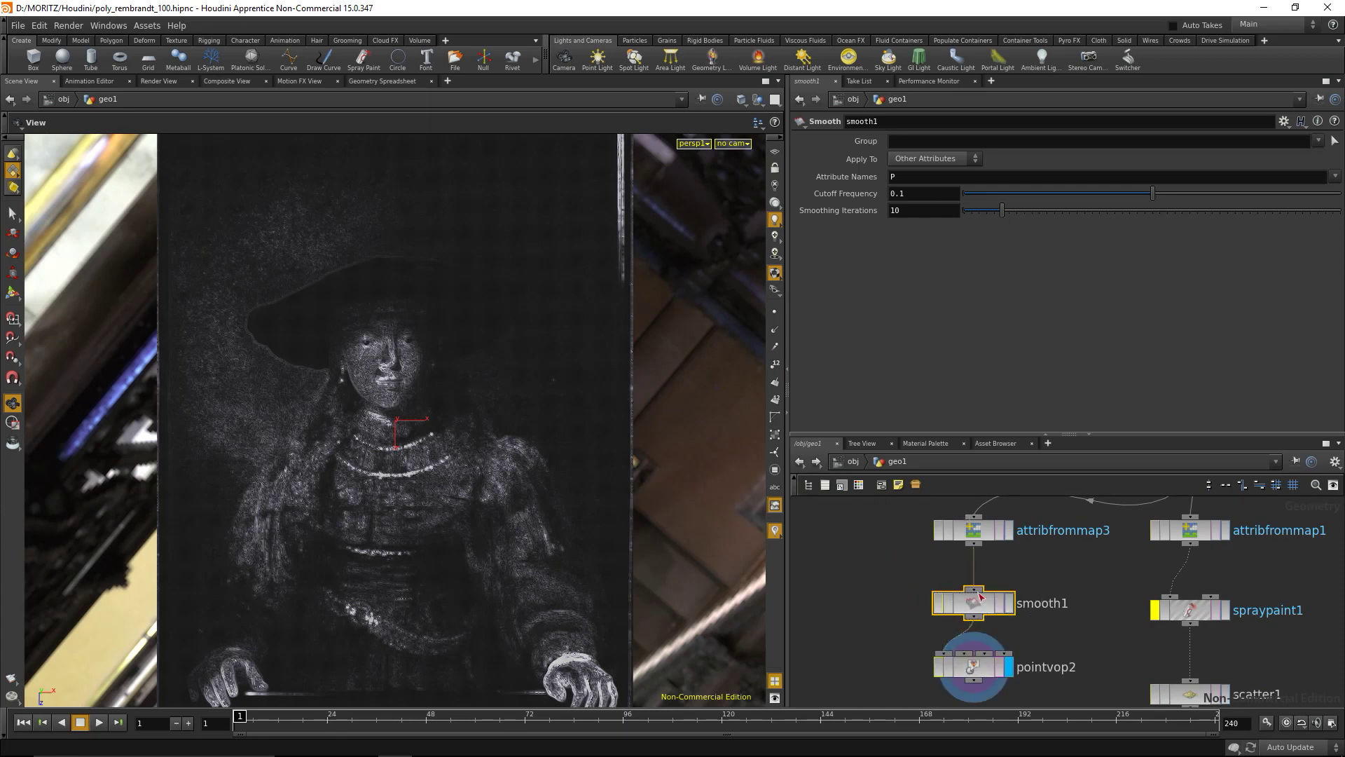
Change smooth1's Attribute Names from P to Cd, check the viewport, and select attribfrommap3
{"action": "left_click_drag", "start_coordinate": [913, 179], "coordinate": [839, 176]}
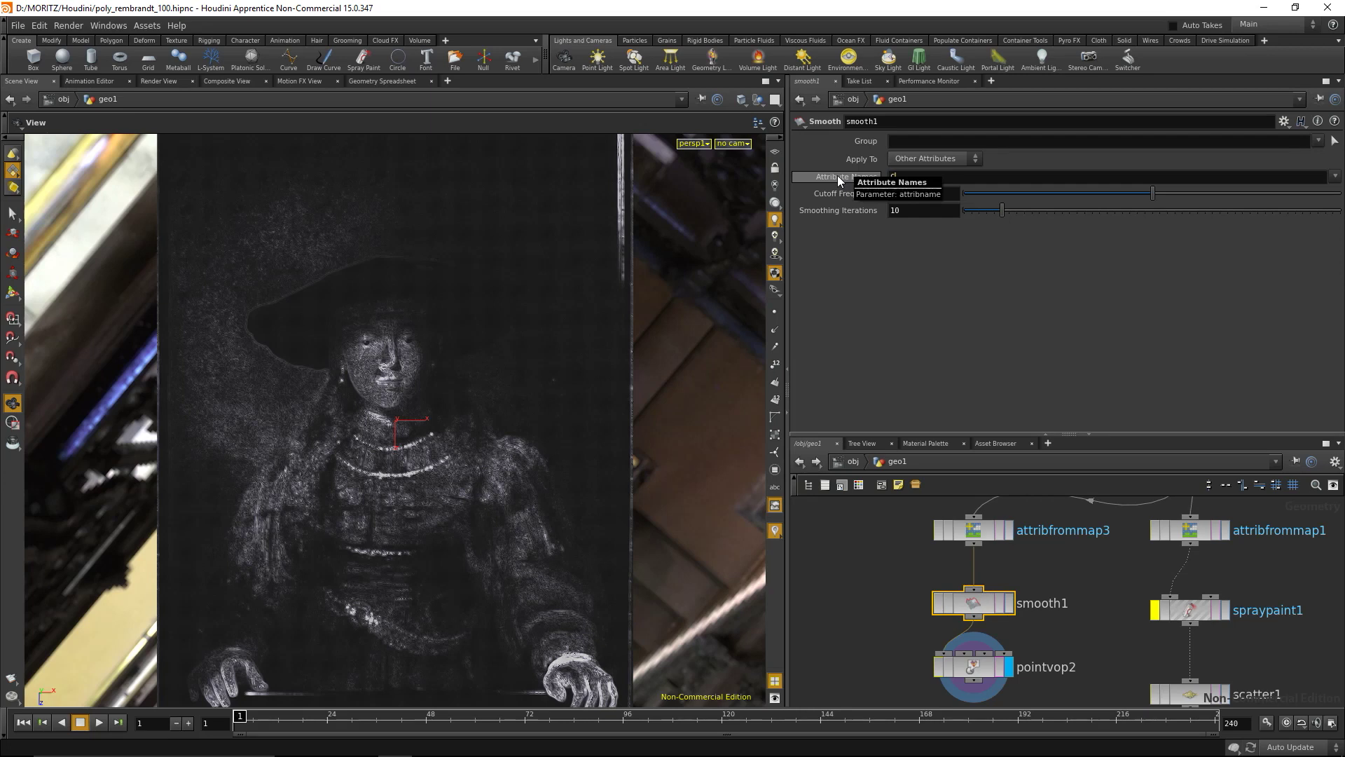
{"action": "type", "text": "Cd"}
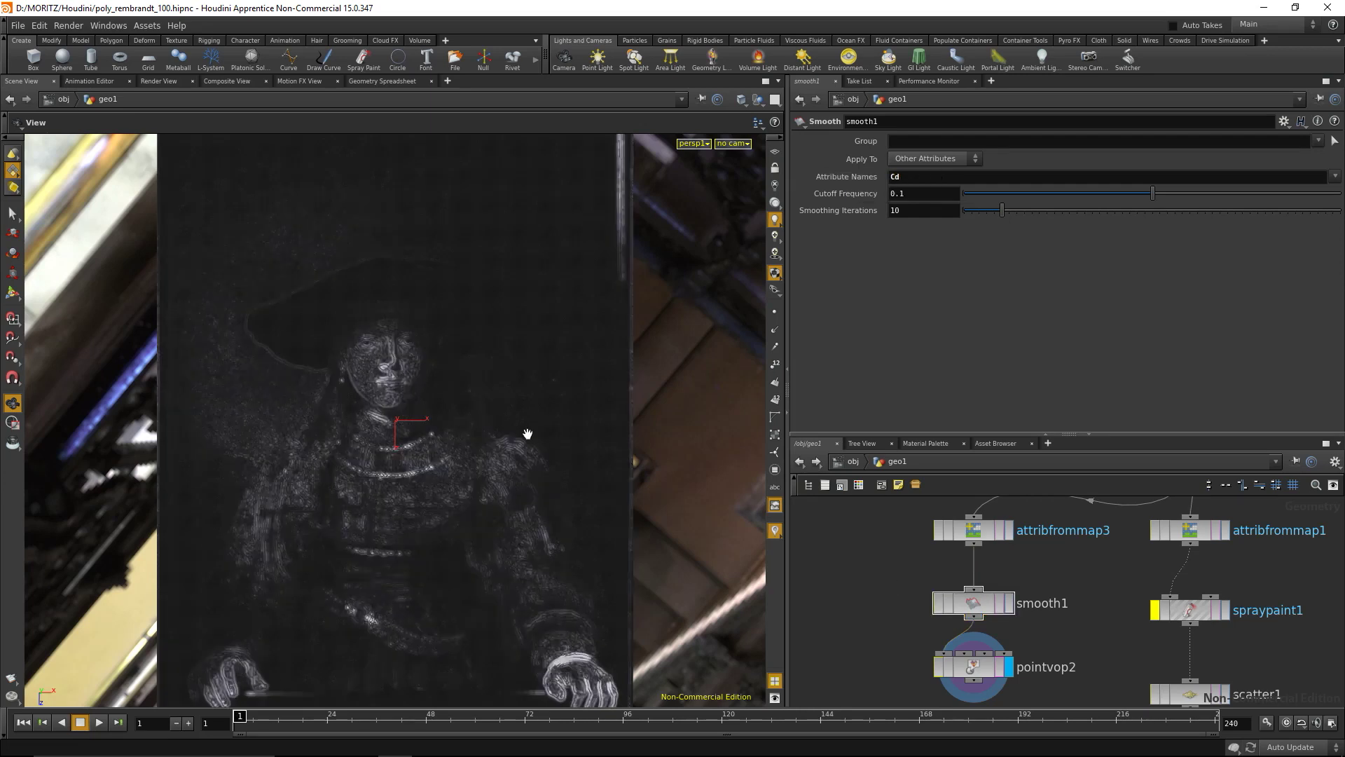
{"action": "scroll", "coordinate": [234, 400], "scroll_direction": "up", "scroll_amount": 4}
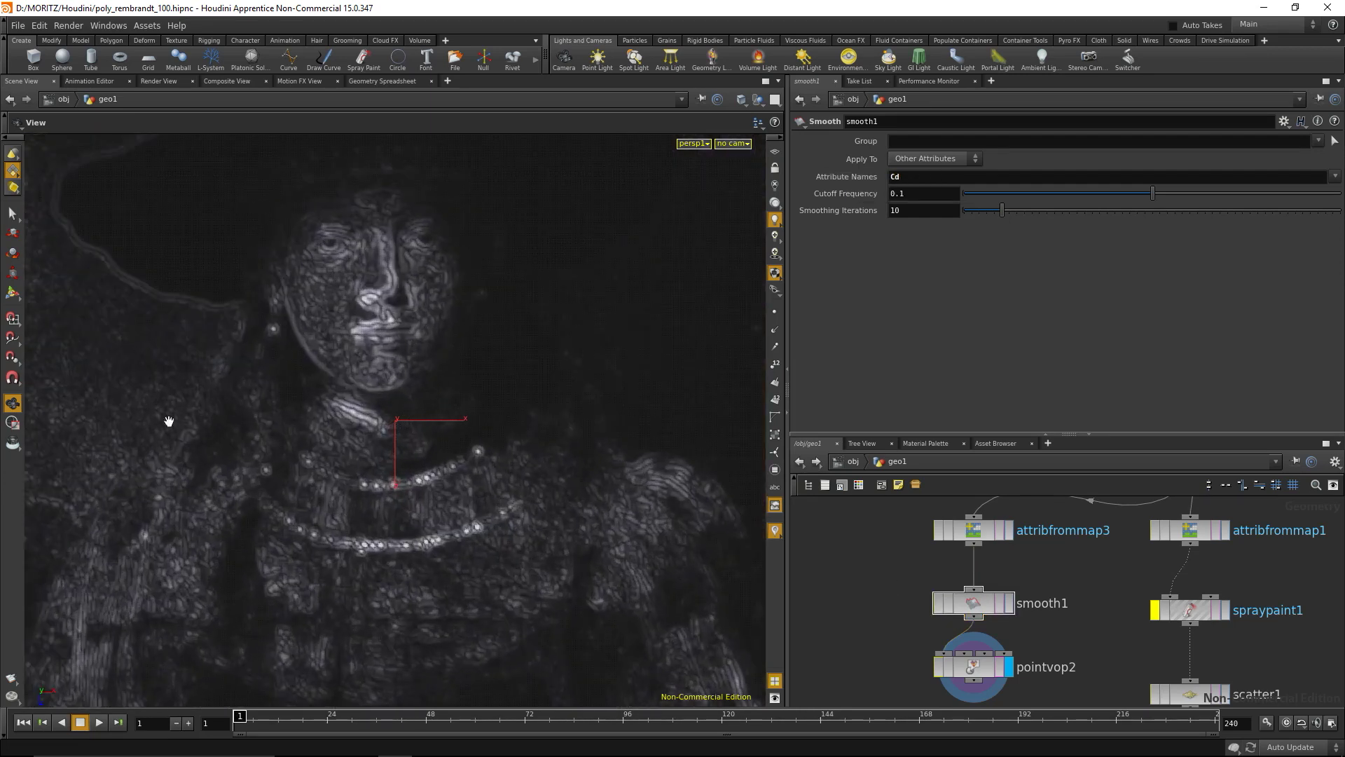
{"action": "scroll", "coordinate": [169, 397], "scroll_direction": "up", "scroll_amount": 3}
{"action": "scroll", "coordinate": [169, 397], "scroll_direction": "down", "scroll_amount": 3}
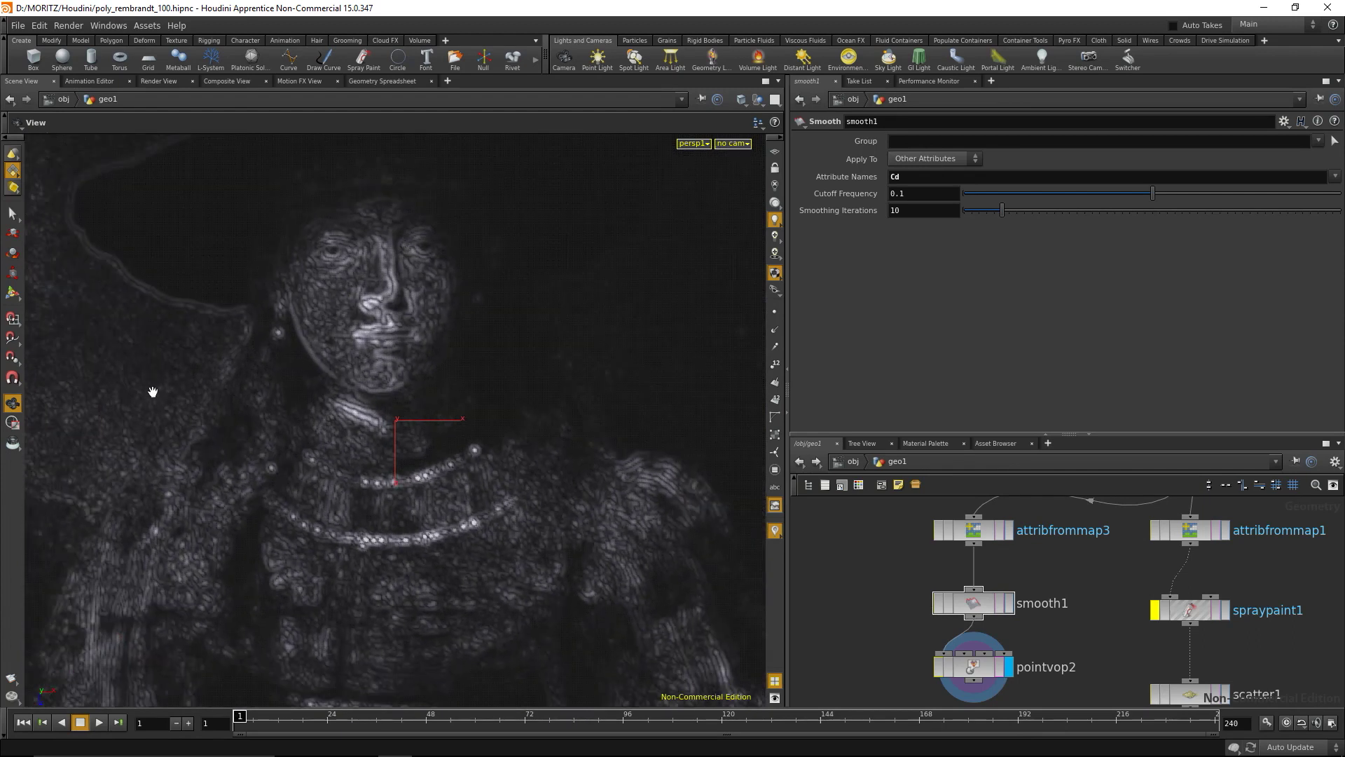
{"action": "scroll", "coordinate": [154, 391], "scroll_direction": "down", "scroll_amount": 2}
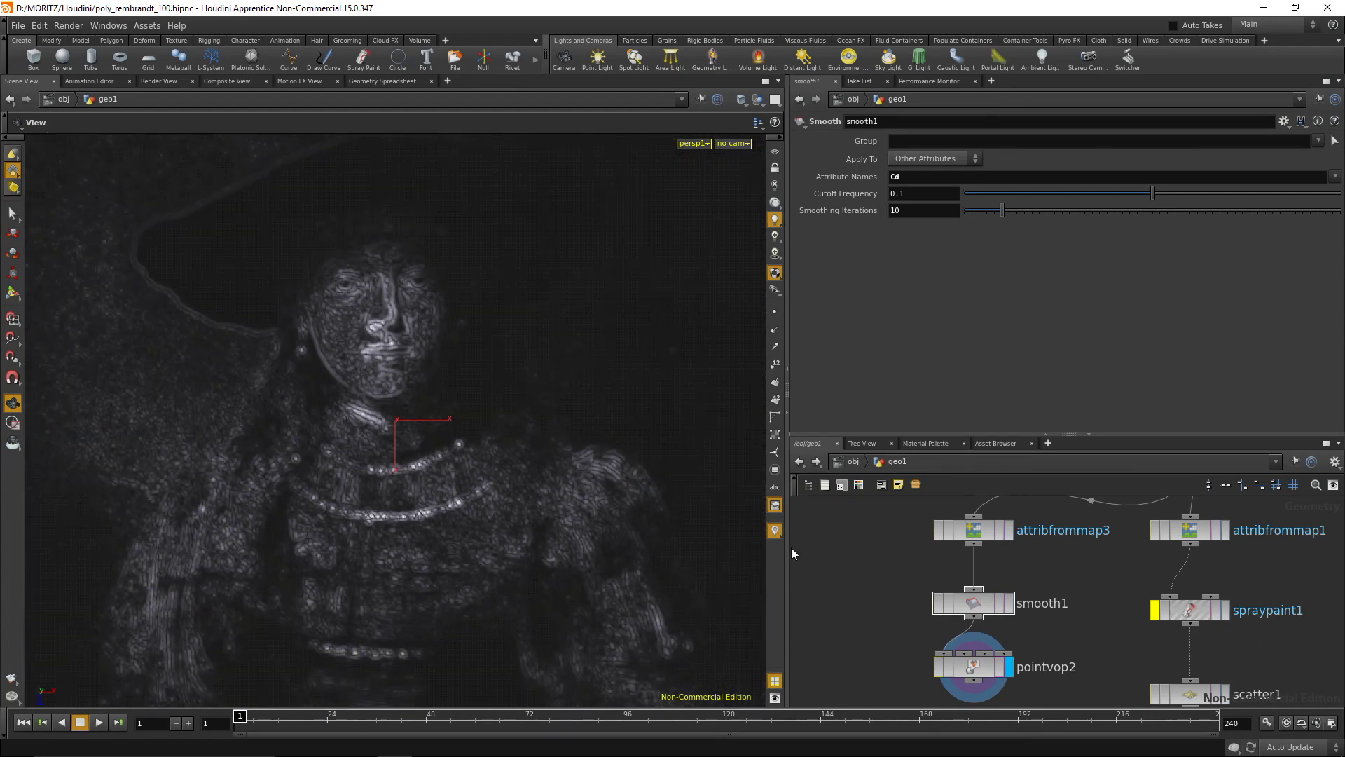
{"action": "left_click", "coordinate": [974, 530]}
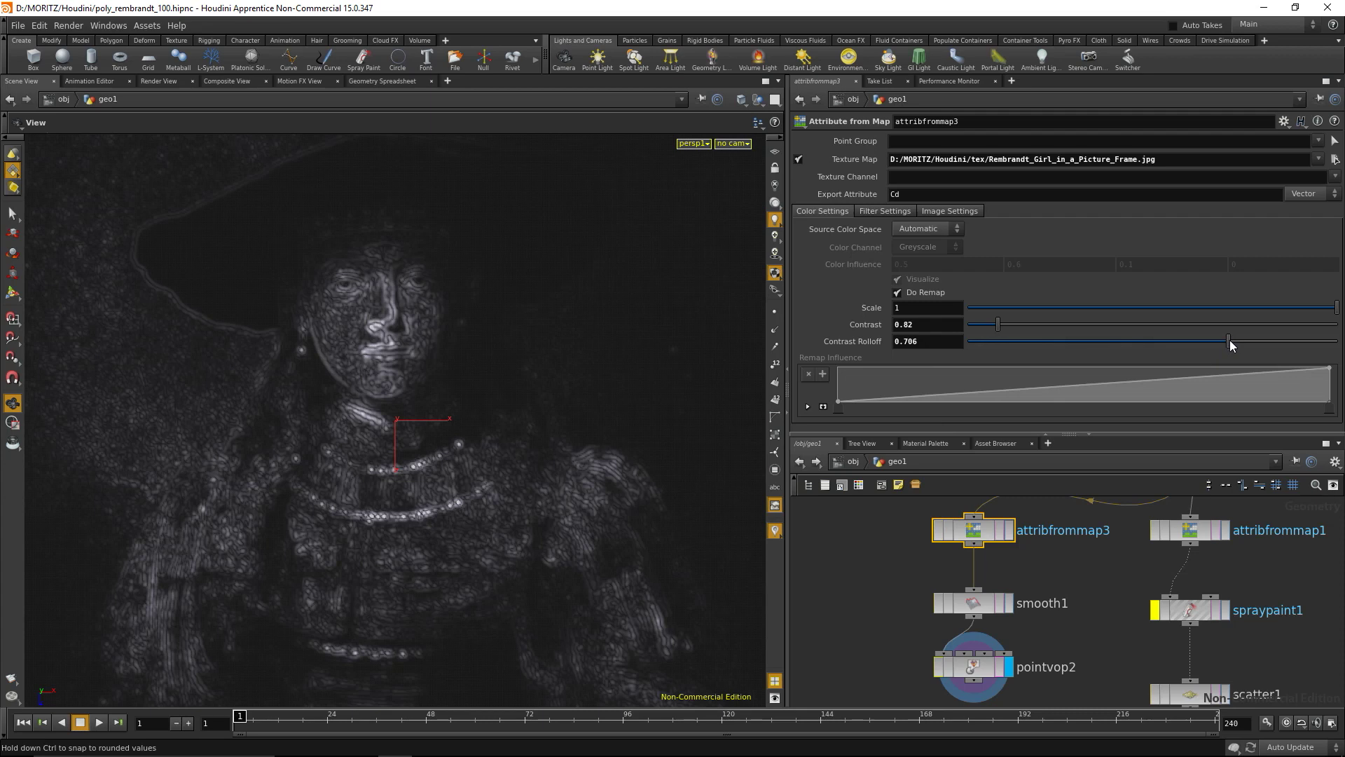
Set attribfrommap3's Contrast Rolloff to 0.121 and its Contrast to 3.02
{"action": "left_click_drag", "start_coordinate": [1193, 340], "coordinate": [1079, 324]}
{"action": "scroll", "coordinate": [452, 484], "scroll_direction": "down", "scroll_amount": 5}
{"action": "middle_click_drag", "start_coordinate": [1048, 651], "coordinate": [1027, 616]}
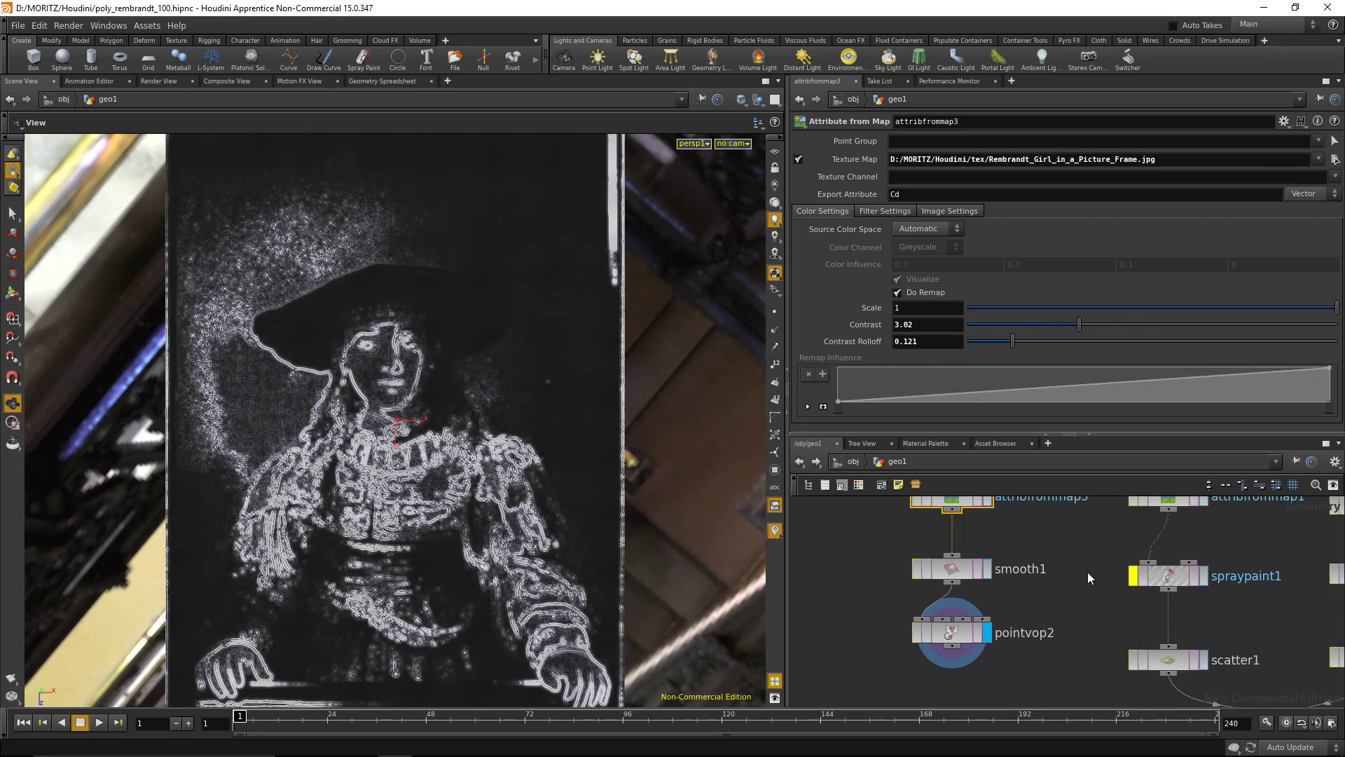
Inside pointvop2, add a Bind Export node and feed the ramp result into it
{"action": "double_click", "coordinate": [952, 634]}
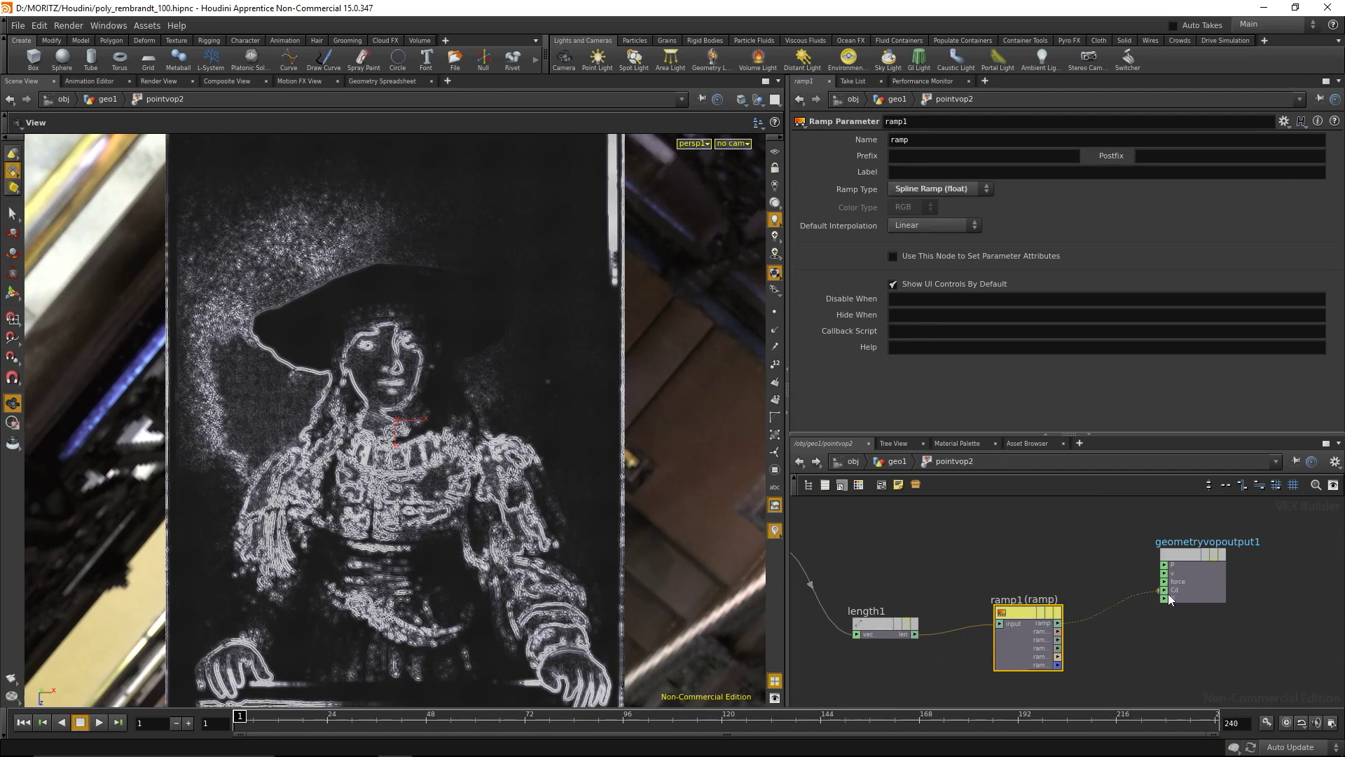
{"action": "middle_click_drag", "start_coordinate": [1163, 616], "coordinate": [1111, 573]}
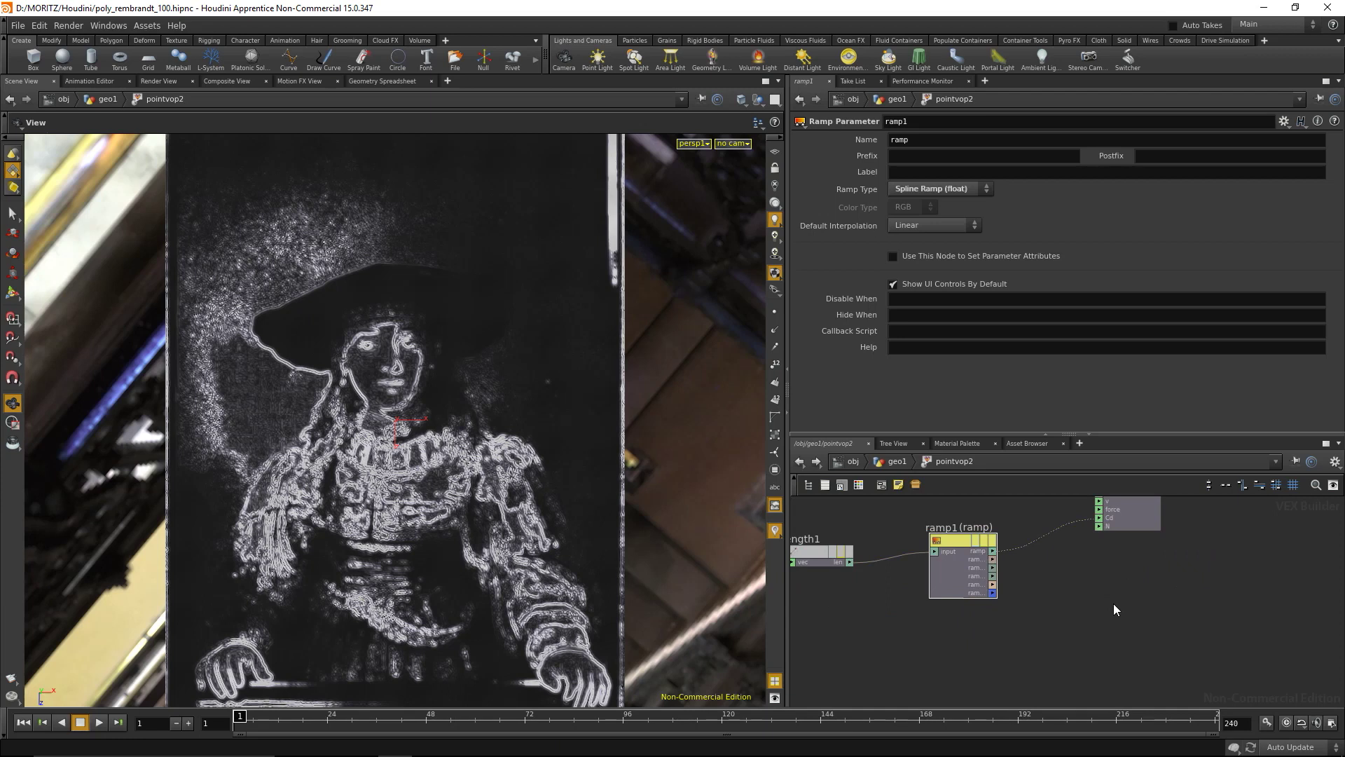
{"action": "key", "text": "Tab"}
{"action": "type", "text": "bind ex"}
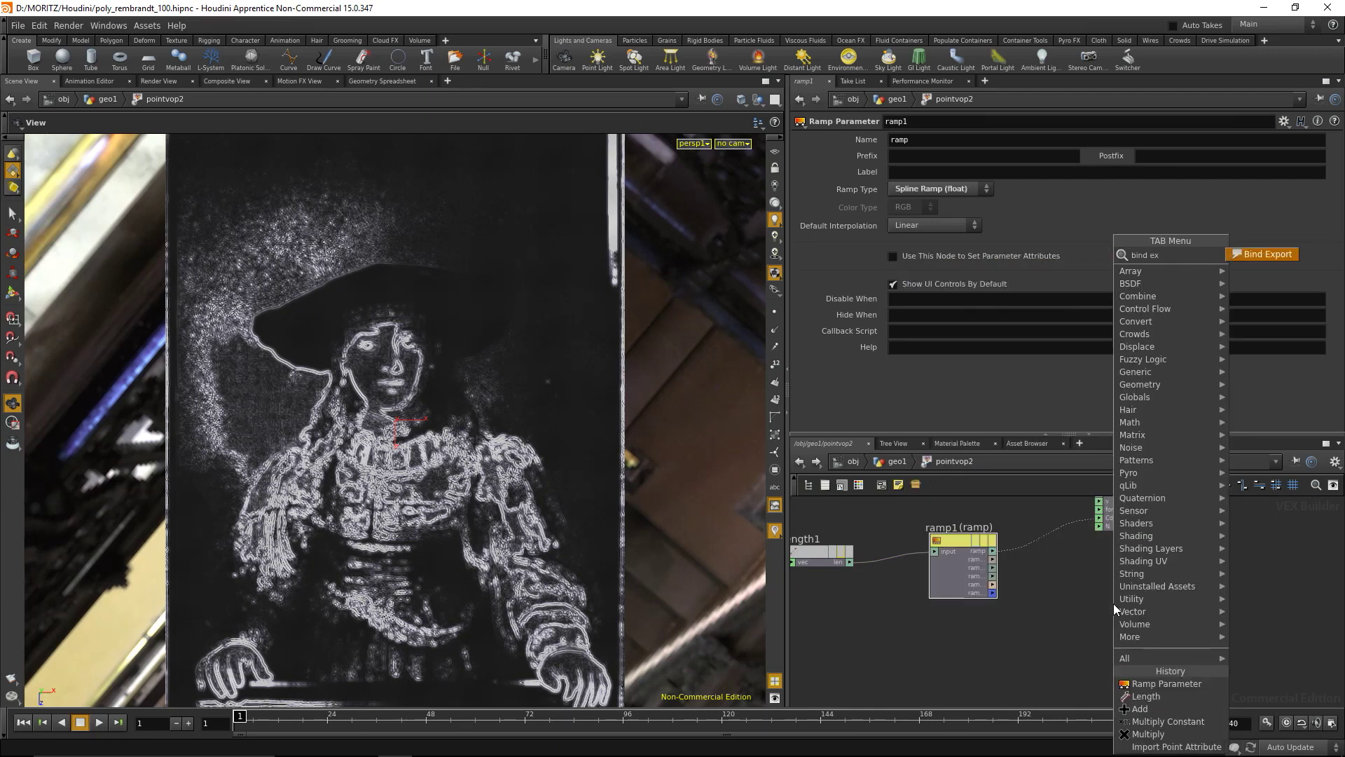
{"action": "key", "text": "Return"}
{"action": "left_click", "coordinate": [1112, 603]}
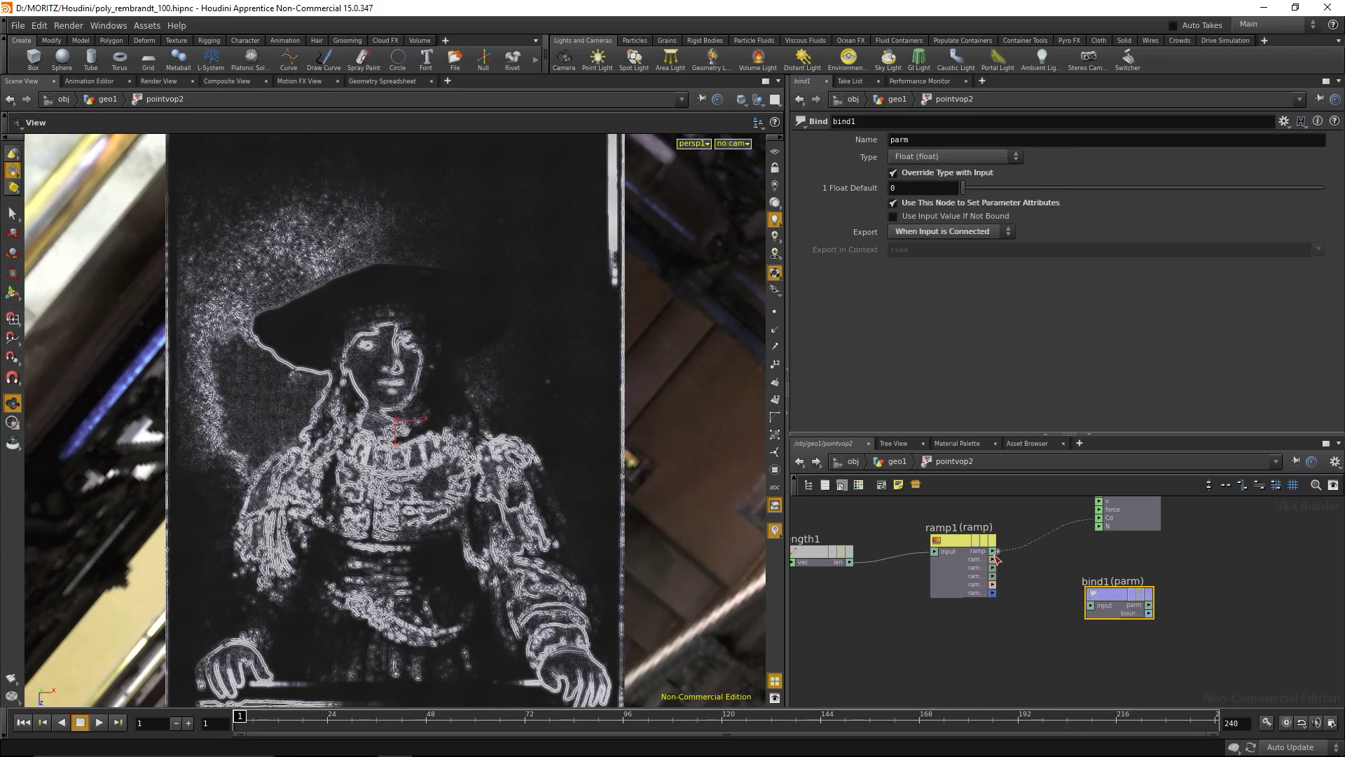
{"action": "left_click_drag", "start_coordinate": [993, 553], "coordinate": [1091, 606]}
Name the export 'density', disconnect the ramp from Cd, and return to geo1
{"action": "left_click_drag", "start_coordinate": [920, 141], "coordinate": [850, 134]}
{"action": "type", "text": "densiity"}
{"action": "right_click", "coordinate": [1045, 536]}
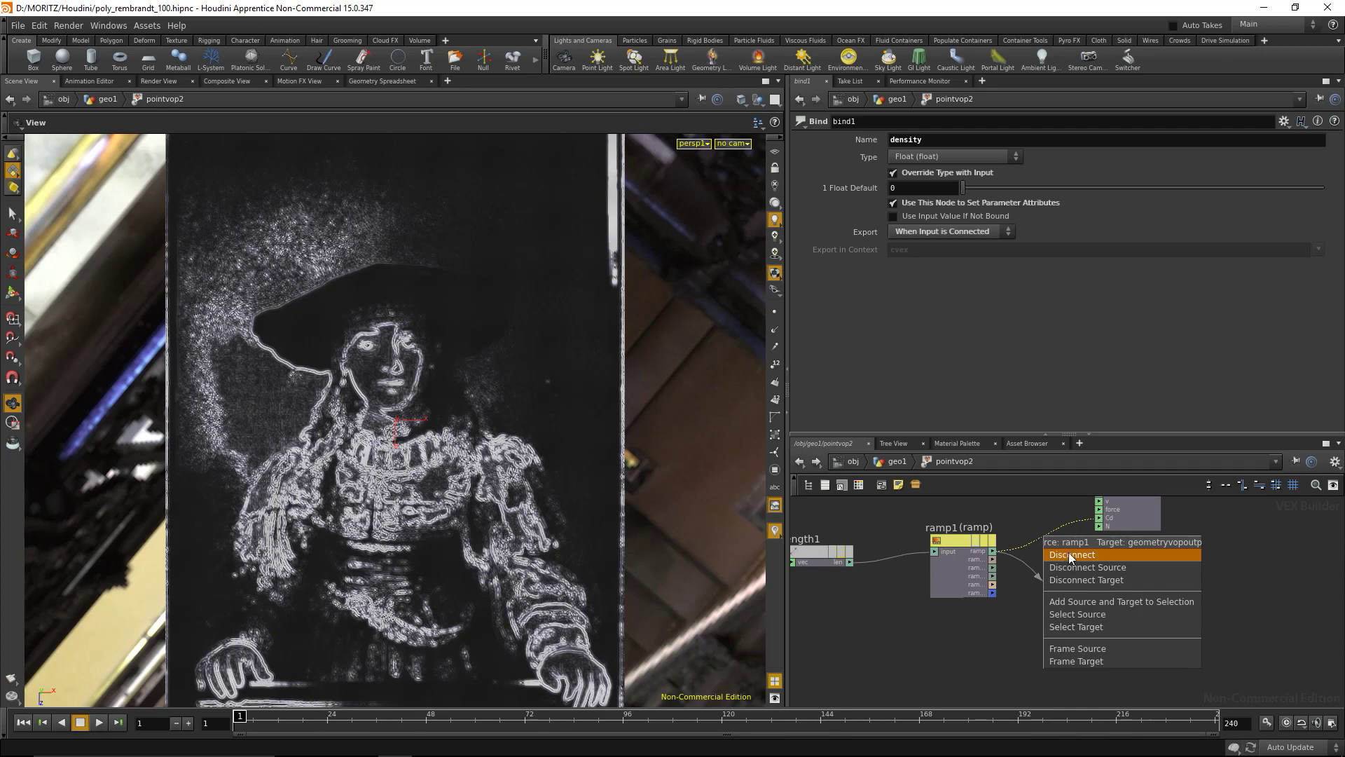
{"action": "left_click", "coordinate": [1069, 553]}
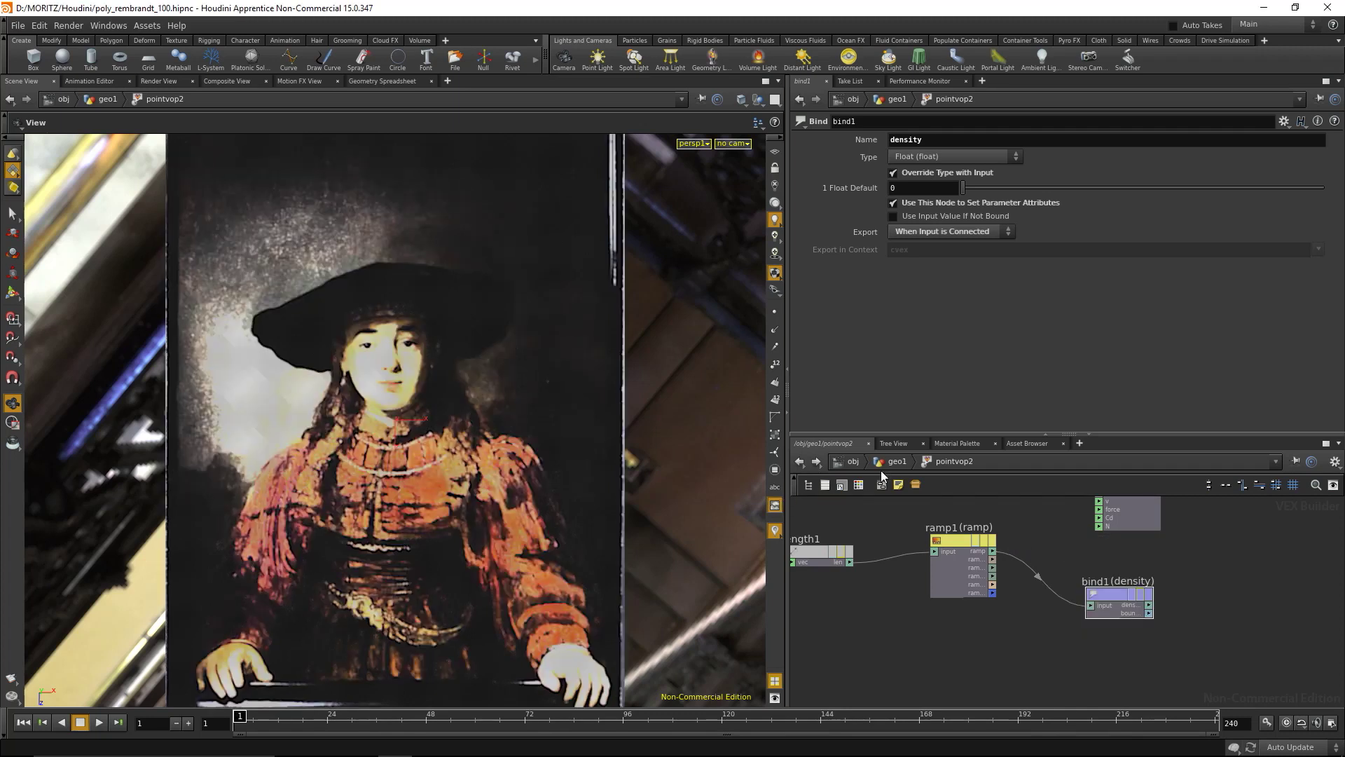
{"action": "left_click", "coordinate": [897, 461]}
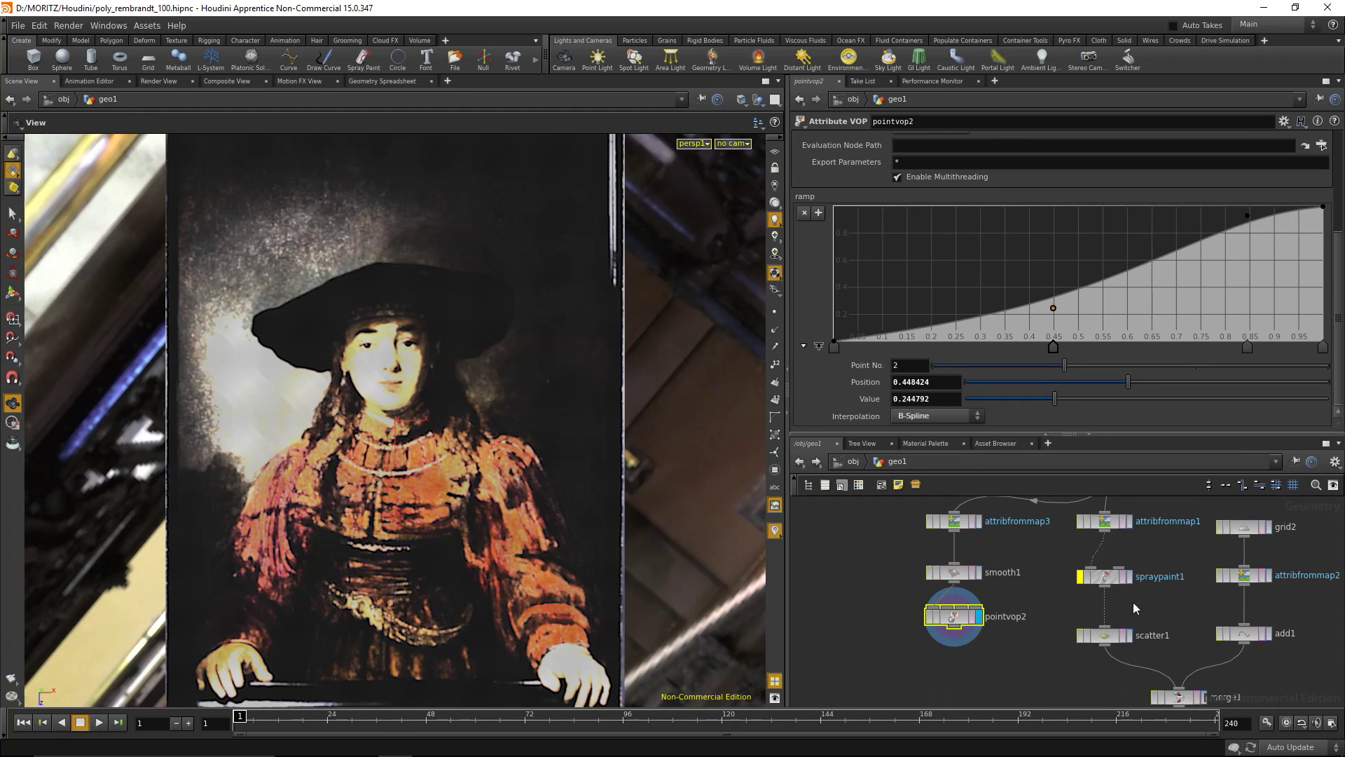
Make room below pointvop2 by moving scatter1 down, and add an Attribute Transfer node there
{"action": "left_click", "coordinate": [1129, 523]}
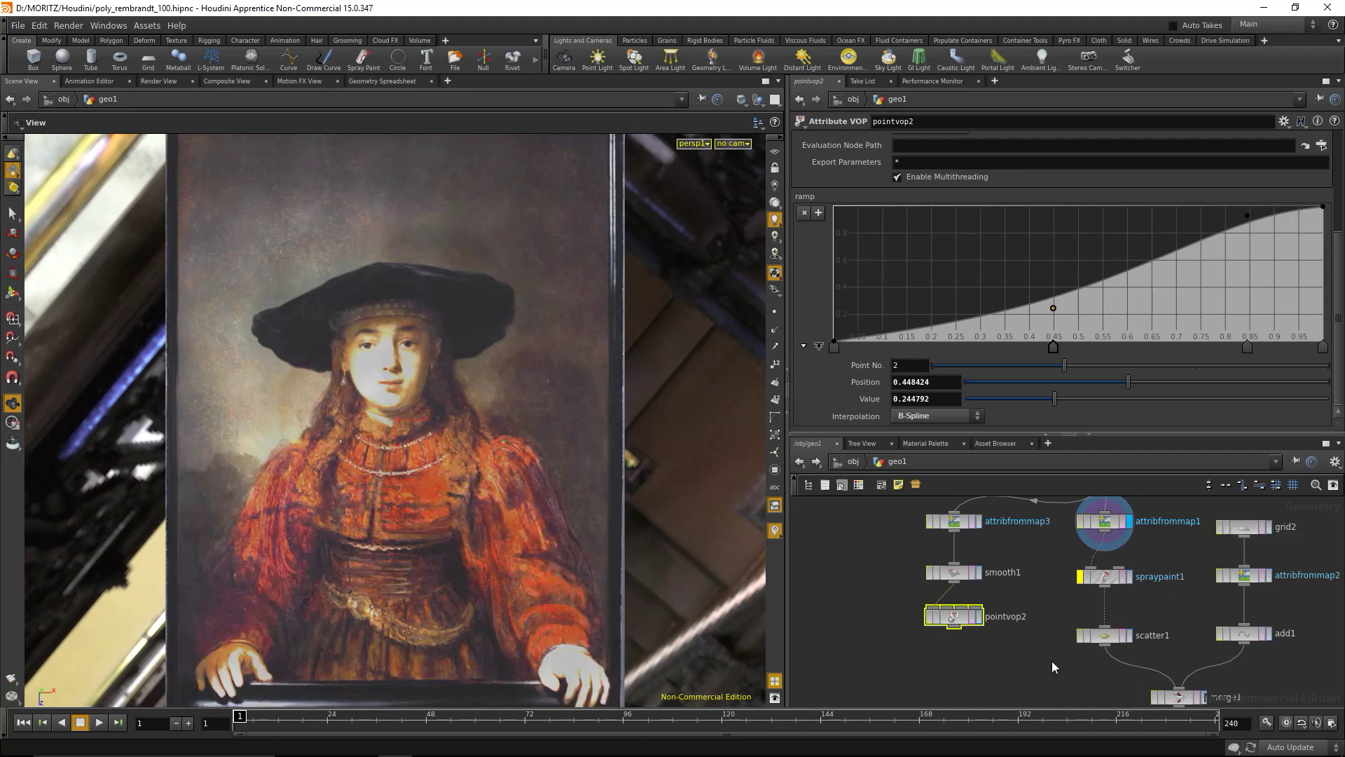
{"action": "middle_click_drag", "start_coordinate": [1045, 646], "coordinate": [1043, 665]}
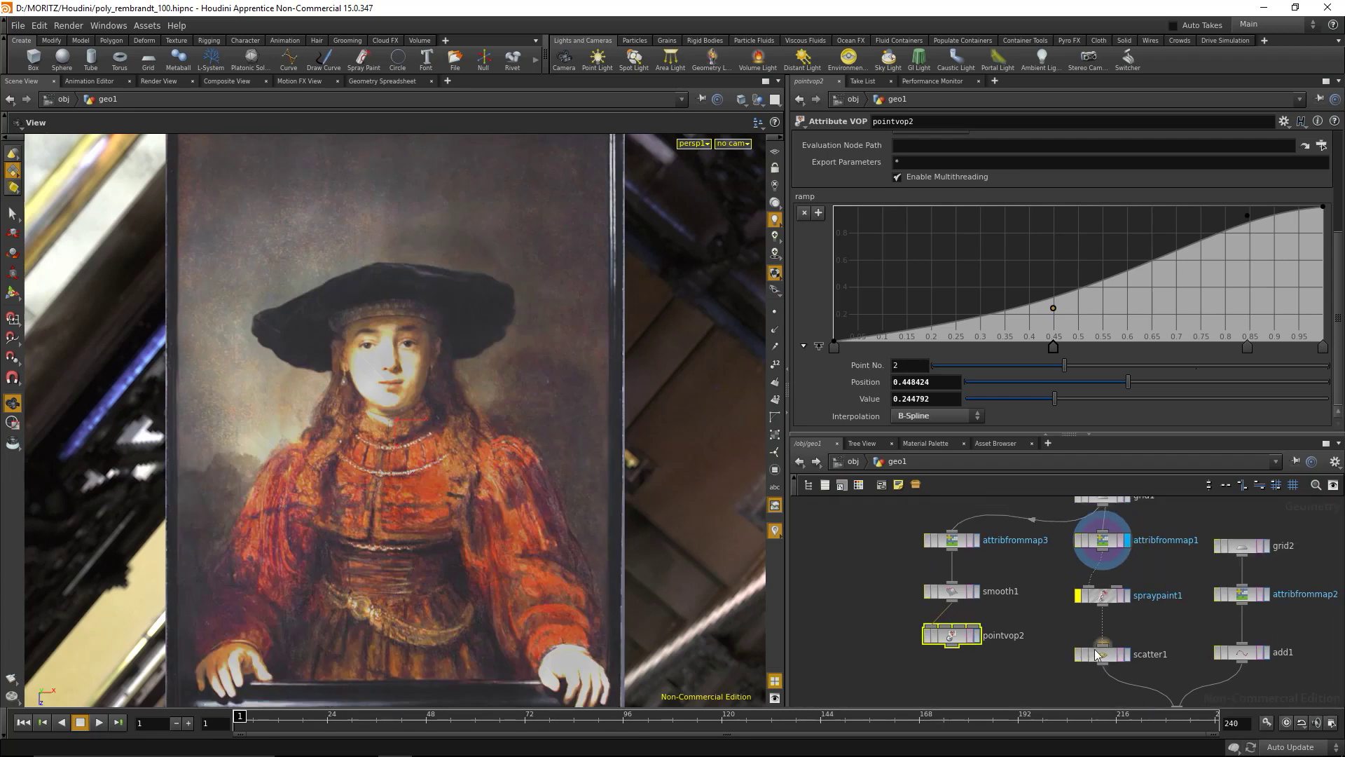
{"action": "left_click_drag", "start_coordinate": [1101, 655], "coordinate": [1100, 674]}
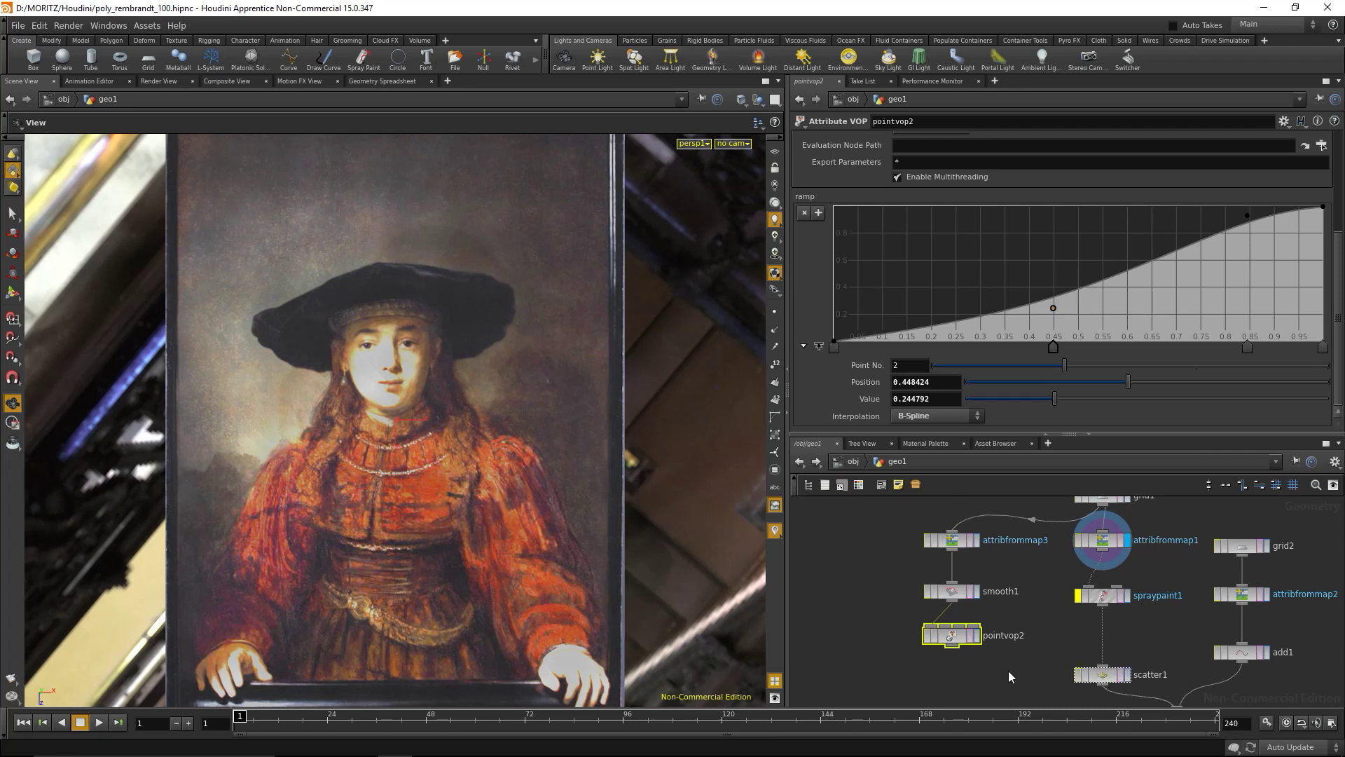
{"action": "middle_click_drag", "start_coordinate": [1012, 667], "coordinate": [1002, 653]}
{"action": "left_click", "coordinate": [994, 658]}
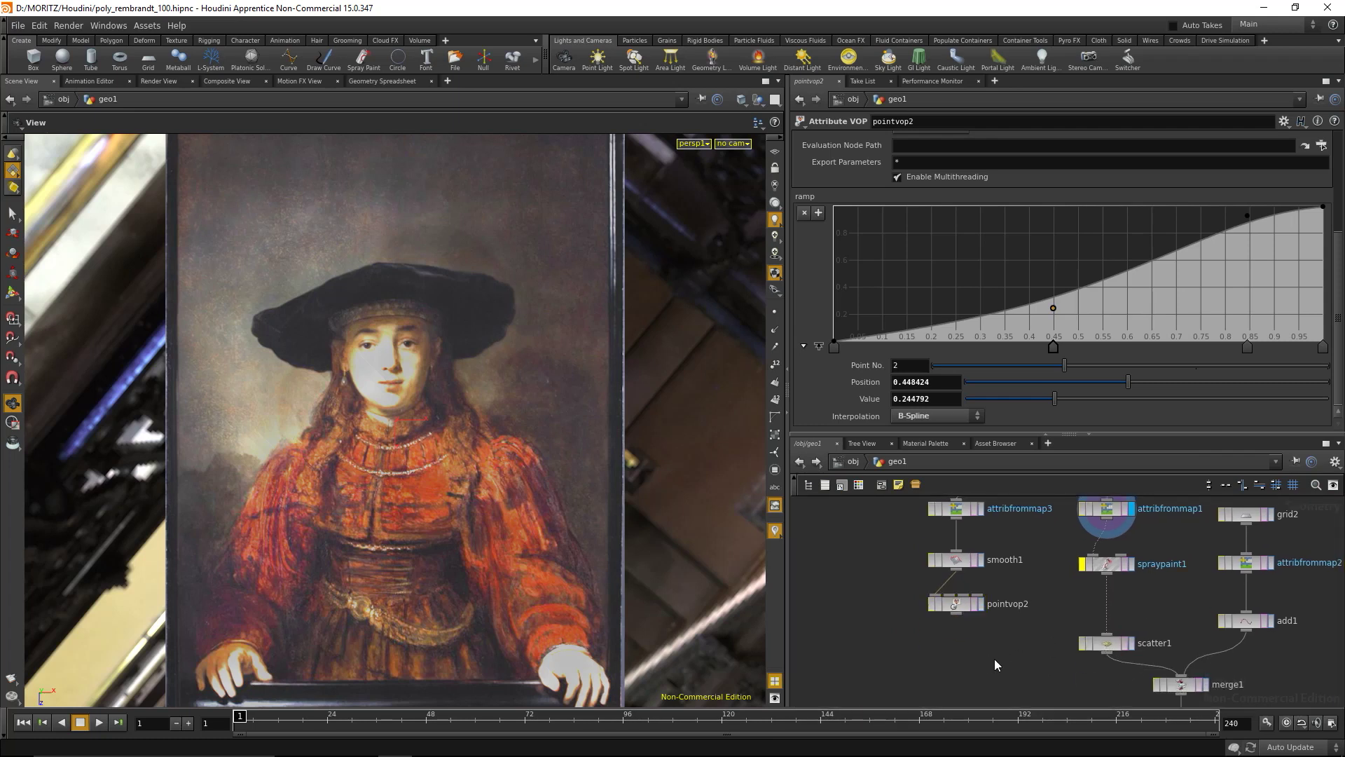
{"action": "key", "text": "Tab"}
{"action": "type", "text": "attribr"}
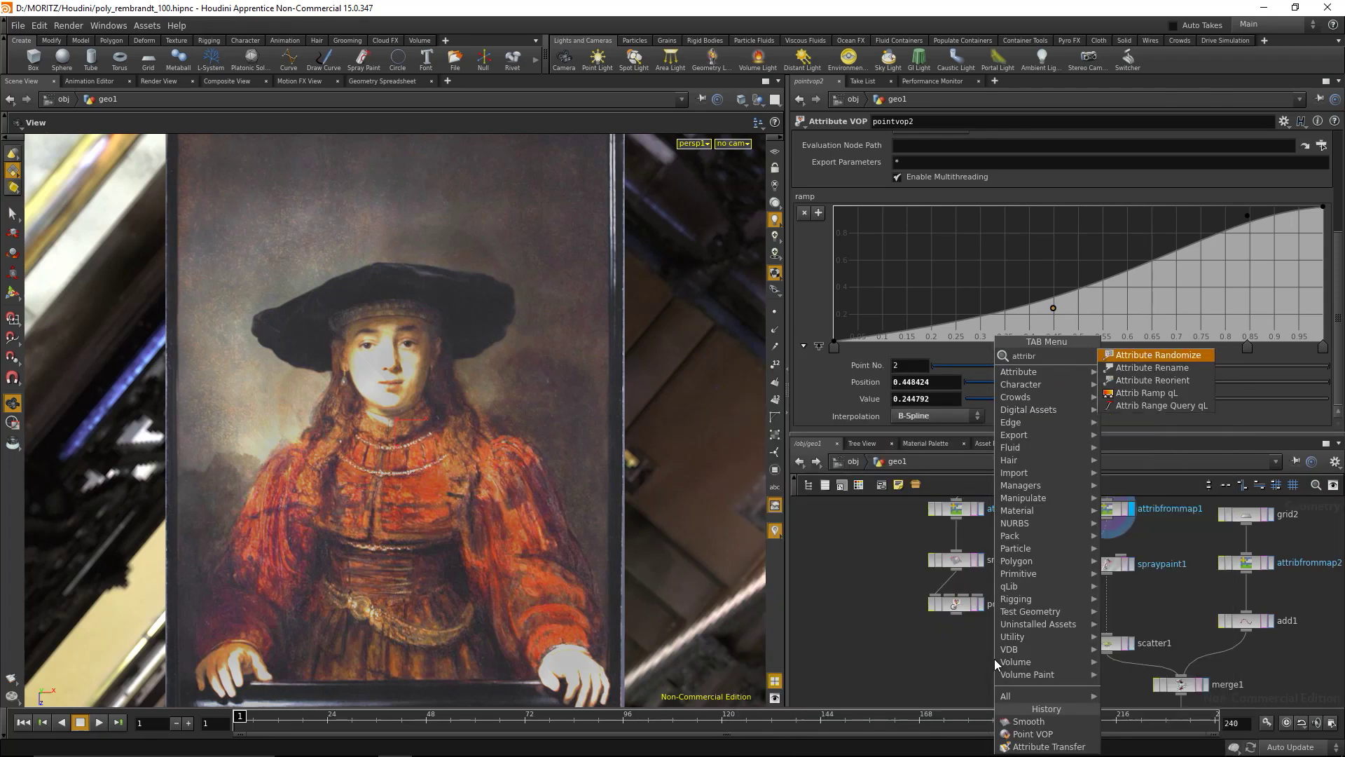
{"action": "type", "text": "t"}
{"action": "key", "text": "BackSpace"}
{"action": "key", "text": "BackSpace"}
{"action": "type", "text": "tr"}
{"action": "key", "text": "Return"}
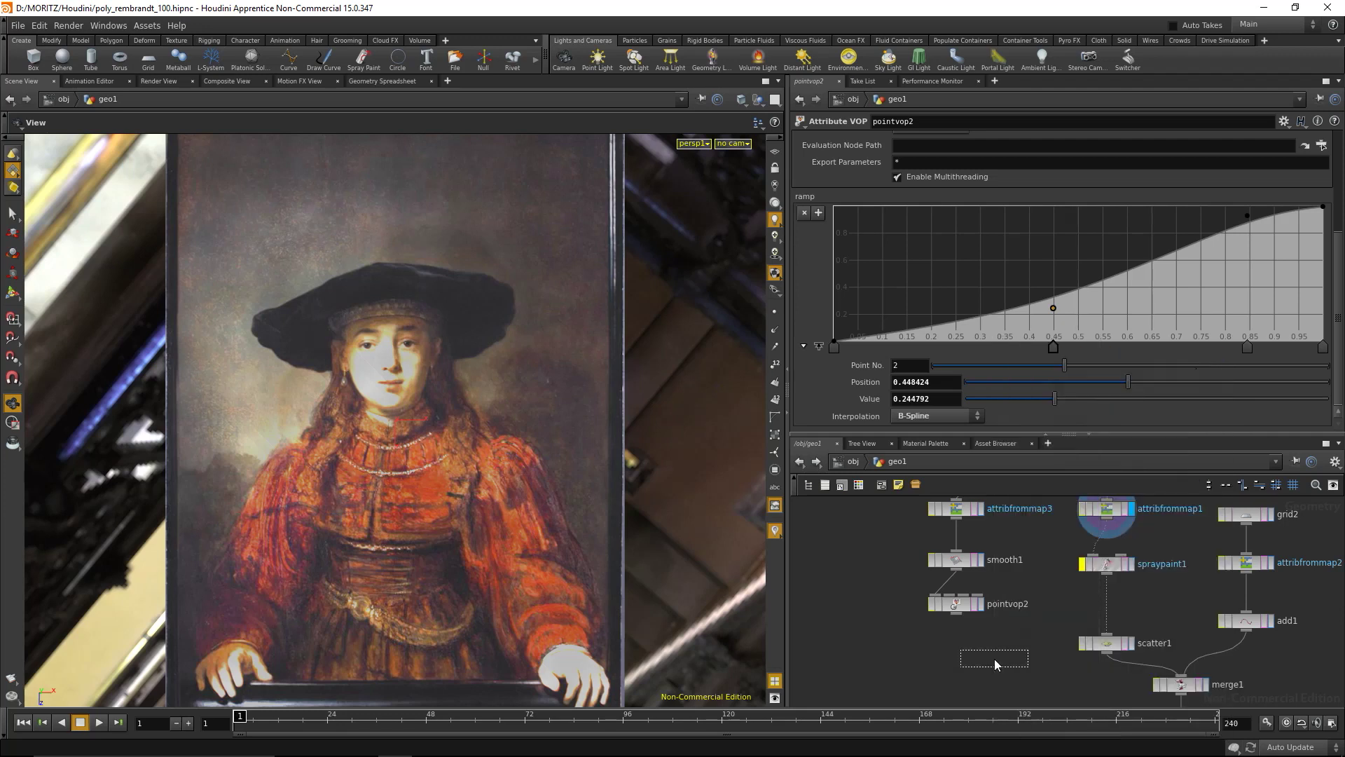
{"action": "left_click", "coordinate": [994, 658]}
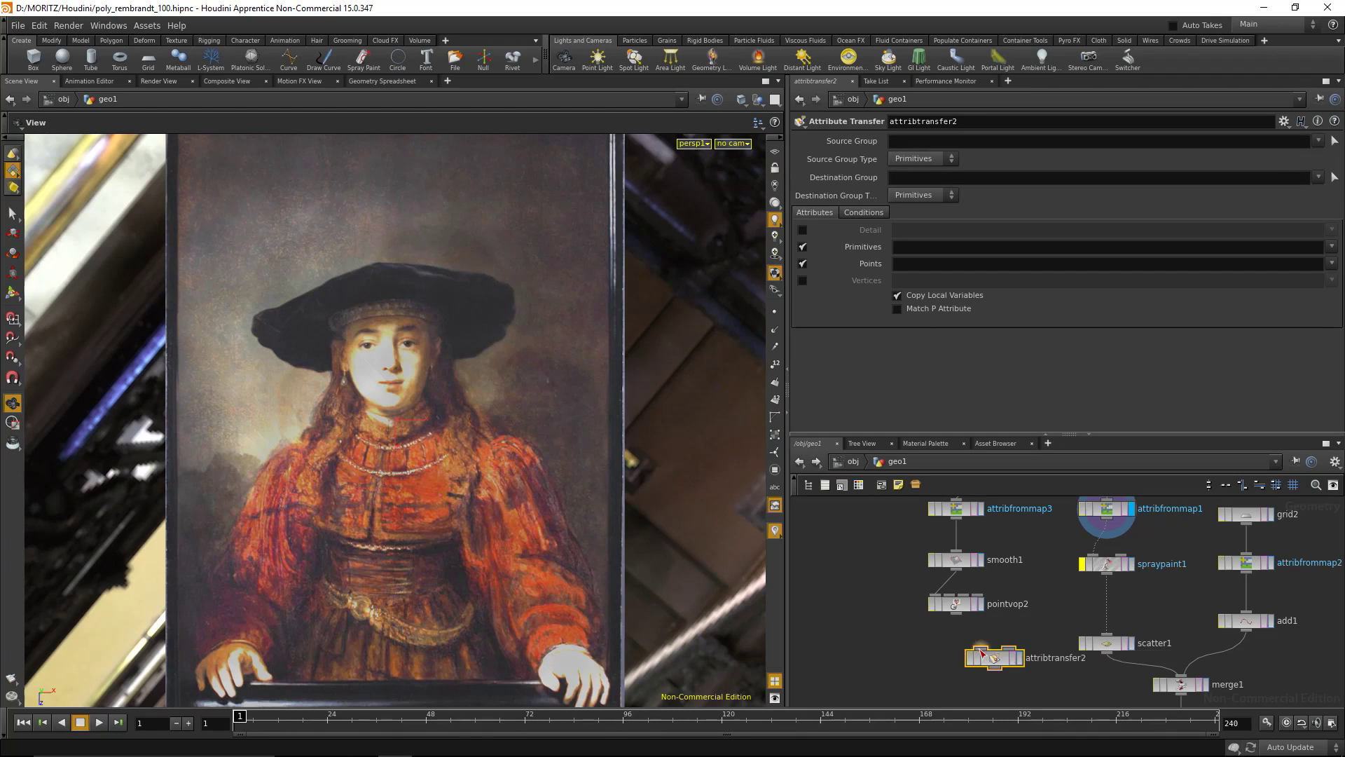
Wire spraypaint1 and pointvop2 into attribtransfer2, transfer only the density point attribute, and display scatter1
{"action": "left_click_drag", "start_coordinate": [981, 653], "coordinate": [1107, 574]}
{"action": "left_click_drag", "start_coordinate": [957, 616], "coordinate": [1014, 651]}
{"action": "left_click", "coordinate": [802, 248]}
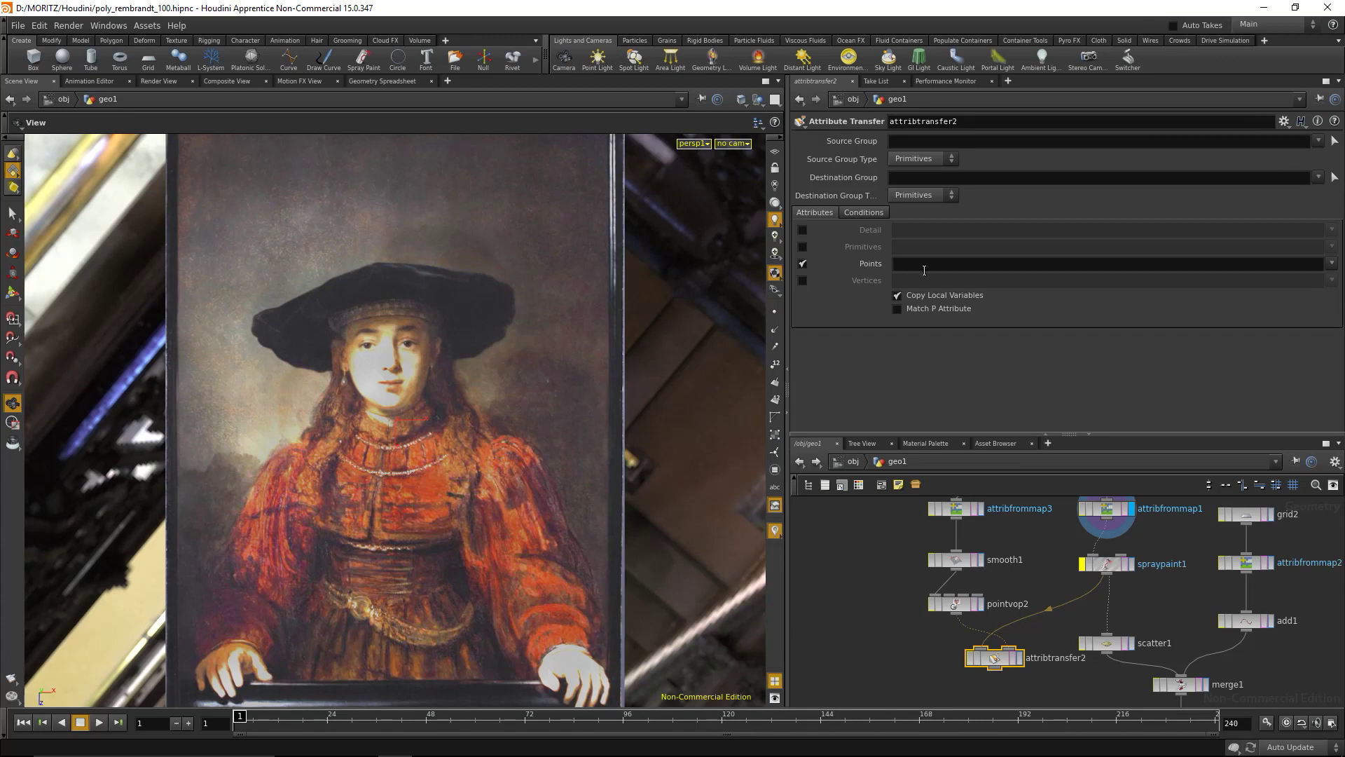
{"action": "type", "text": "density"}
{"action": "left_click", "coordinate": [1018, 663]}
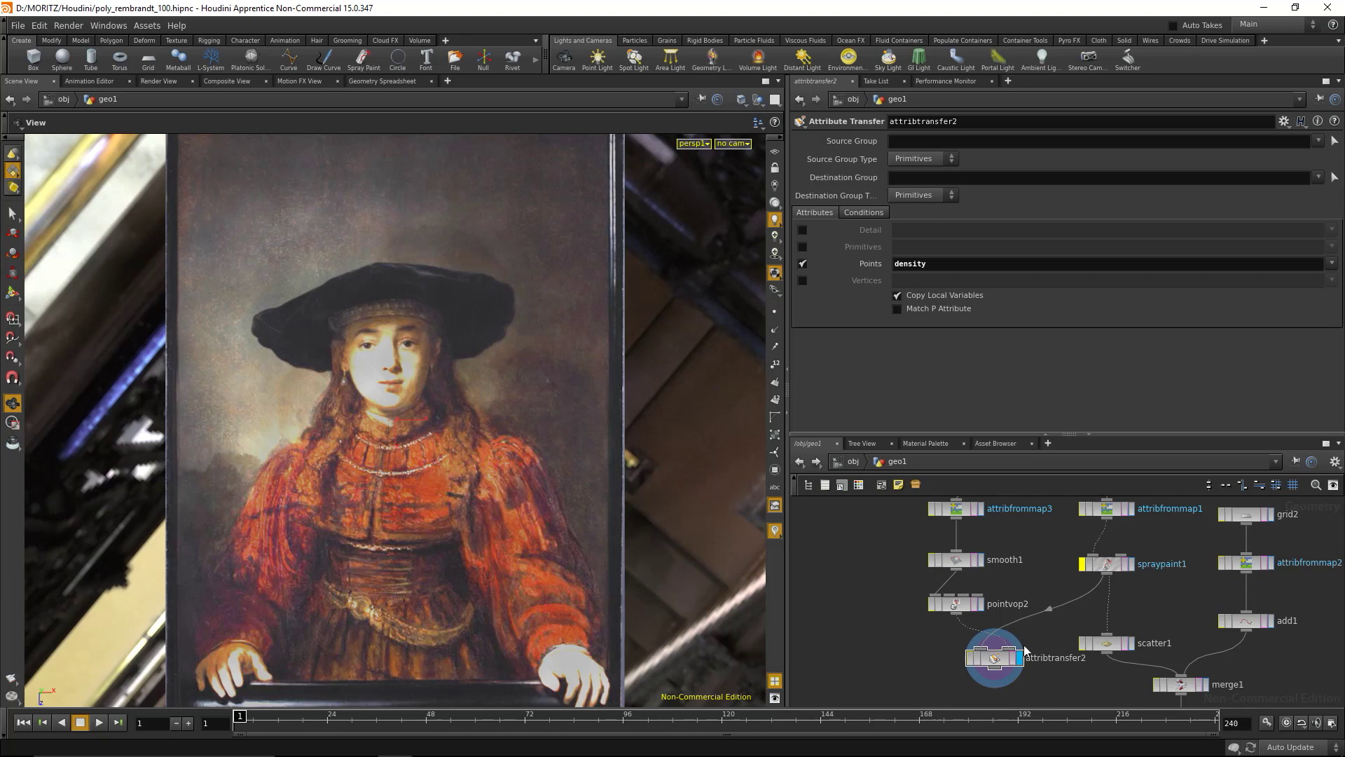
{"action": "left_click_drag", "start_coordinate": [1004, 664], "coordinate": [1076, 610]}
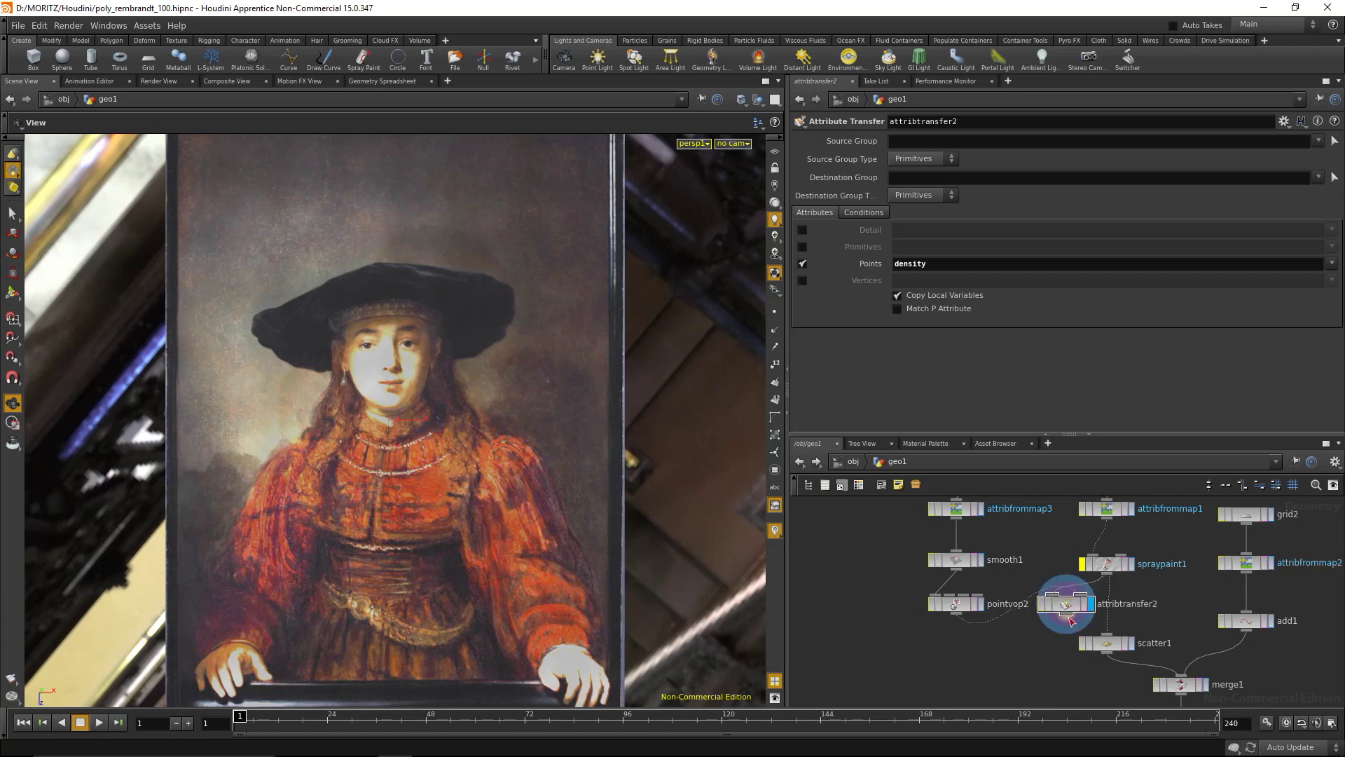
{"action": "left_click", "coordinate": [1132, 645]}
{"action": "left_click", "coordinate": [1111, 645]}
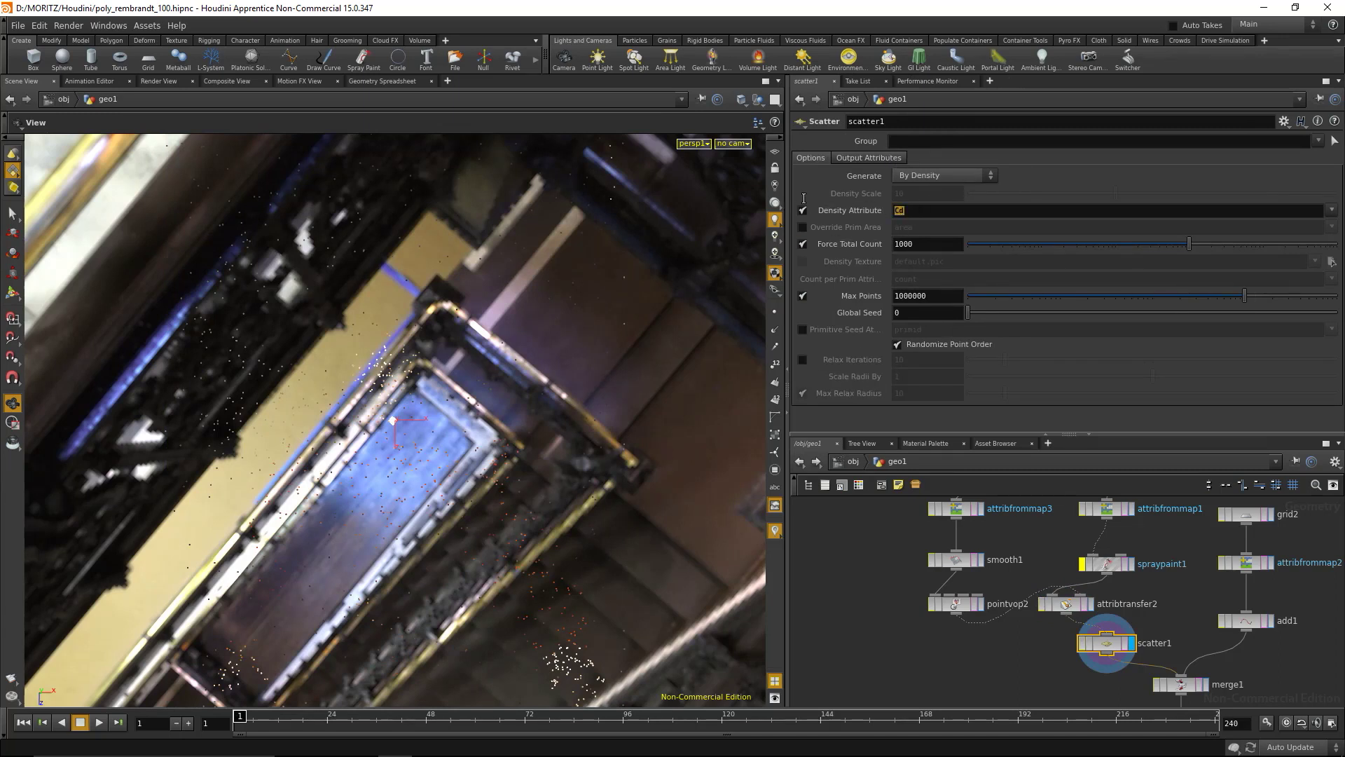
Set scatter1's Density Attribute to density and display the triangulated result at attribpromote1
{"action": "type", "text": "density"}
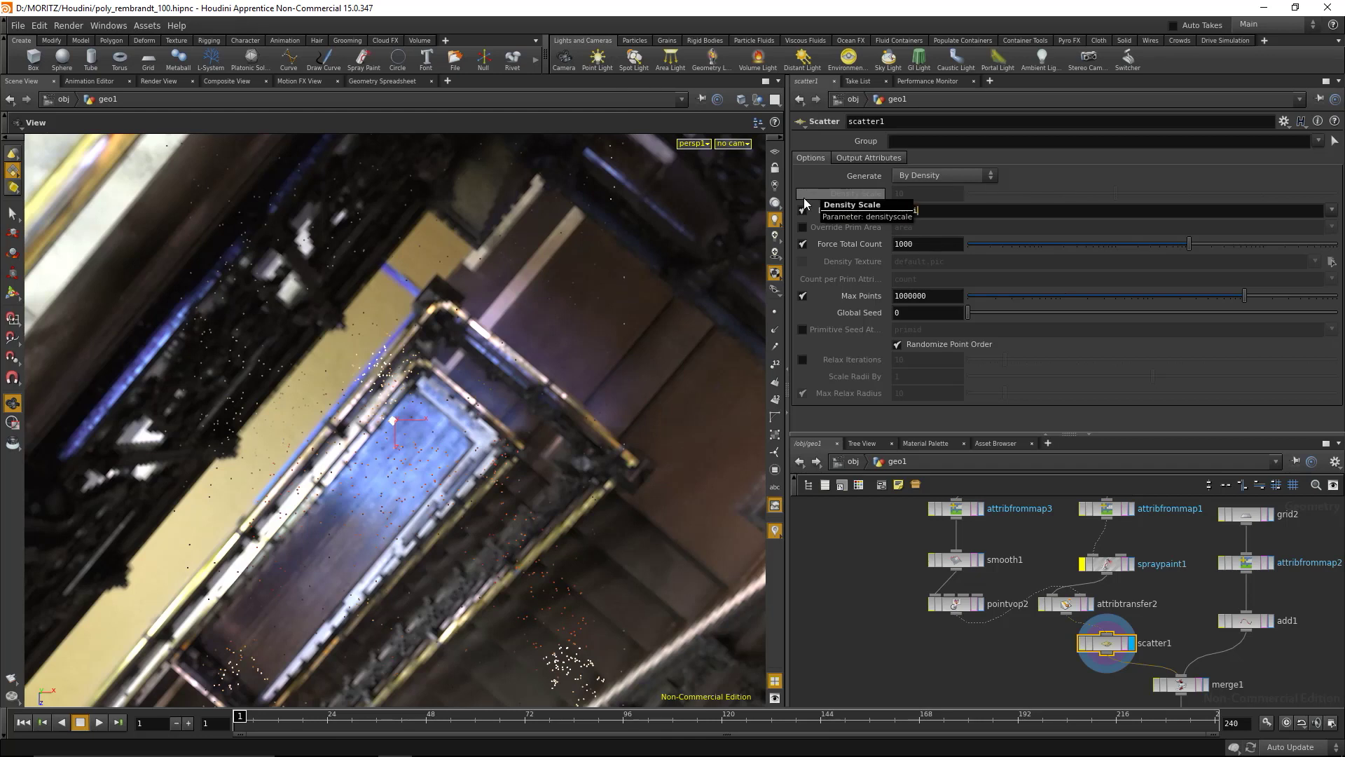
{"action": "left_click", "coordinate": [871, 573]}
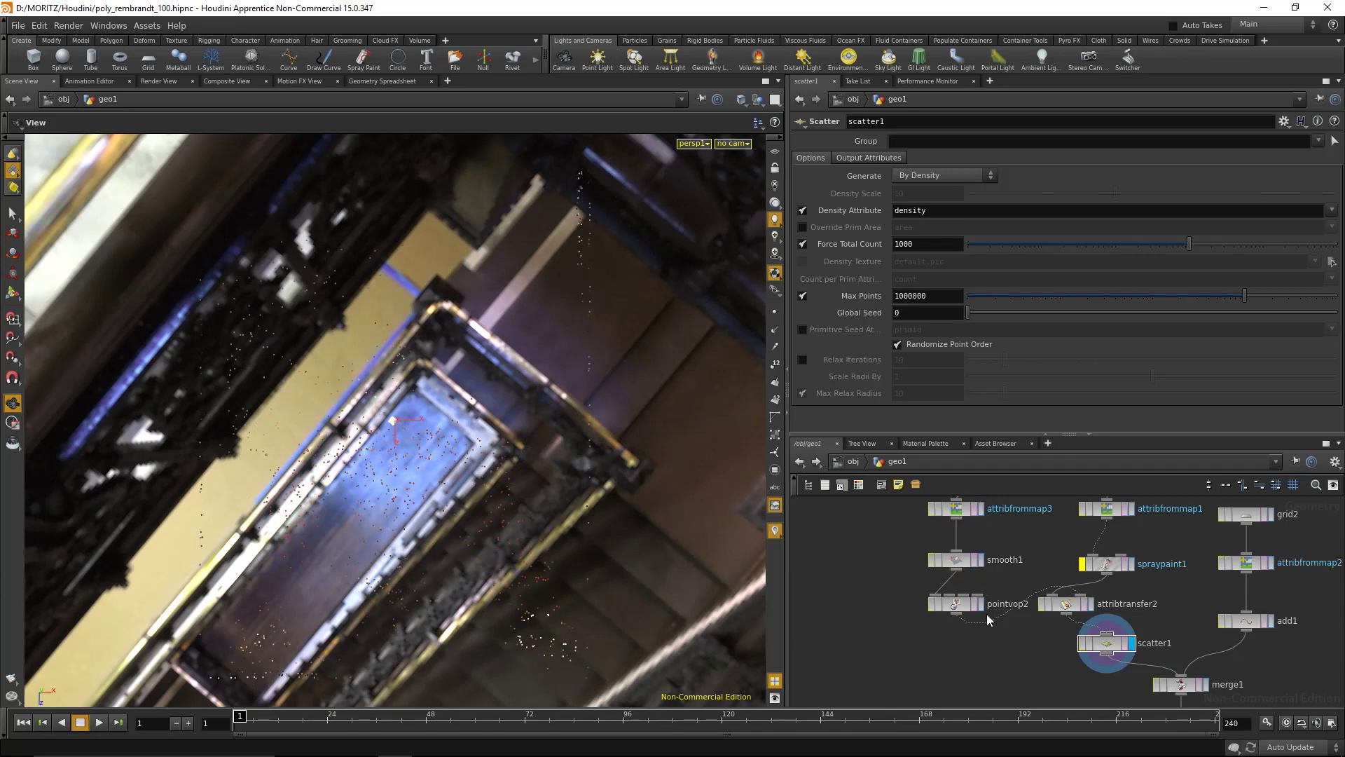
{"action": "mouse_move", "coordinate": [1019, 659]}
{"action": "middle_mouse_down"}
{"action": "mouse_move", "coordinate": [956, 601]}
{"action": "mouse_move", "coordinate": [981, 597]}
{"action": "mouse_move", "coordinate": [960, 582]}
{"action": "middle_mouse_up"}
{"action": "scroll", "coordinate": [978, 601], "scroll_direction": "down", "scroll_amount": 1}
{"action": "left_click", "coordinate": [1029, 602]}
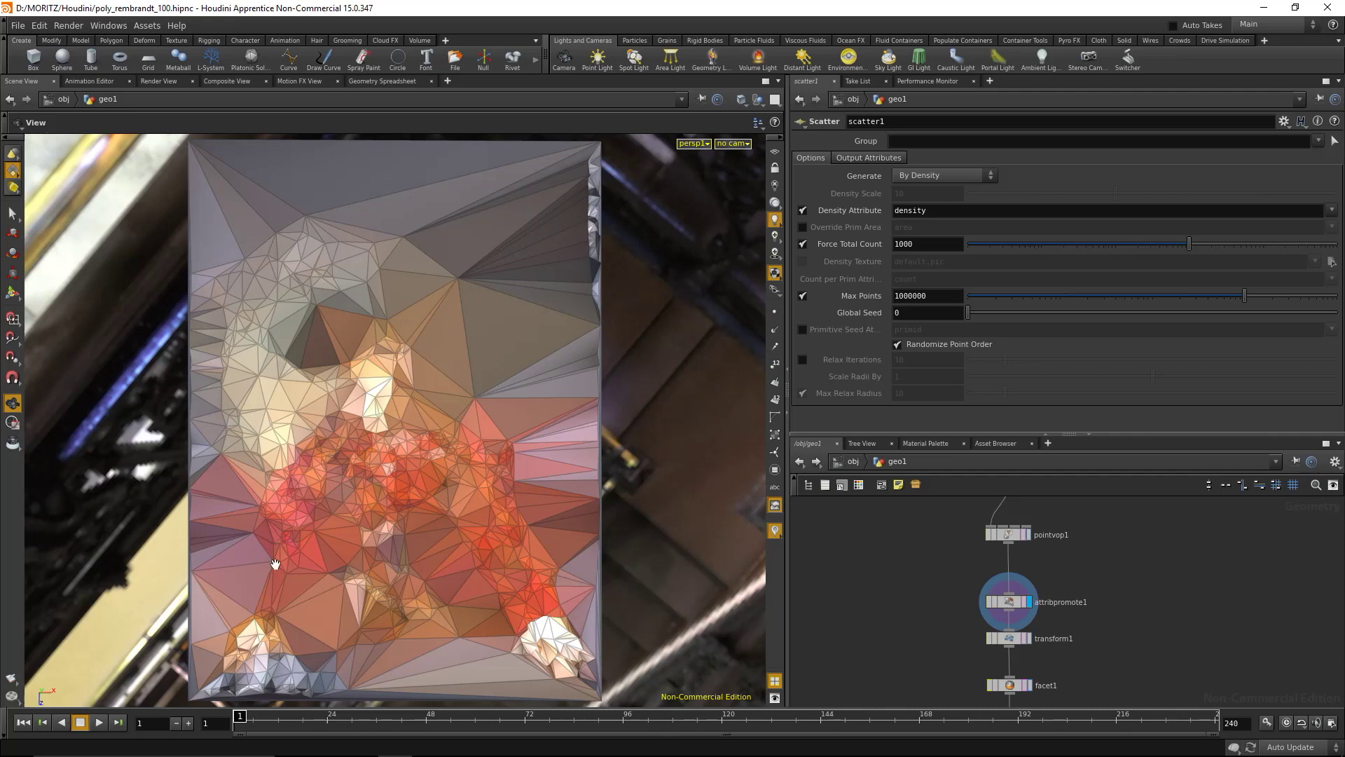
Pan up to the image nodes and select smooth1, then attribfrommap3
{"action": "middle_click_drag", "start_coordinate": [888, 538], "coordinate": [964, 664]}
{"action": "mouse_move", "coordinate": [930, 571]}
{"action": "middle_mouse_down"}
{"action": "mouse_move", "coordinate": [952, 656]}
{"action": "mouse_move", "coordinate": [914, 667]}
{"action": "middle_mouse_up"}
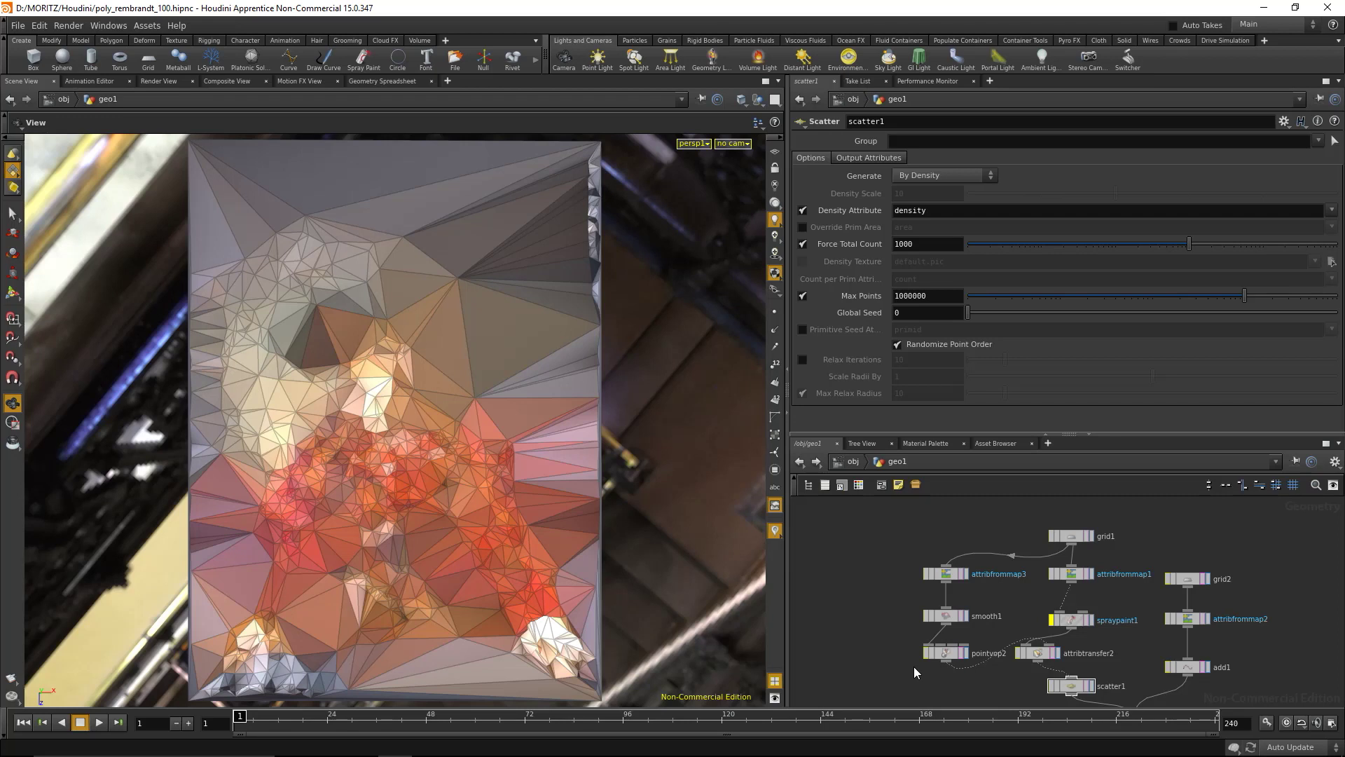
{"action": "left_click", "coordinate": [948, 617]}
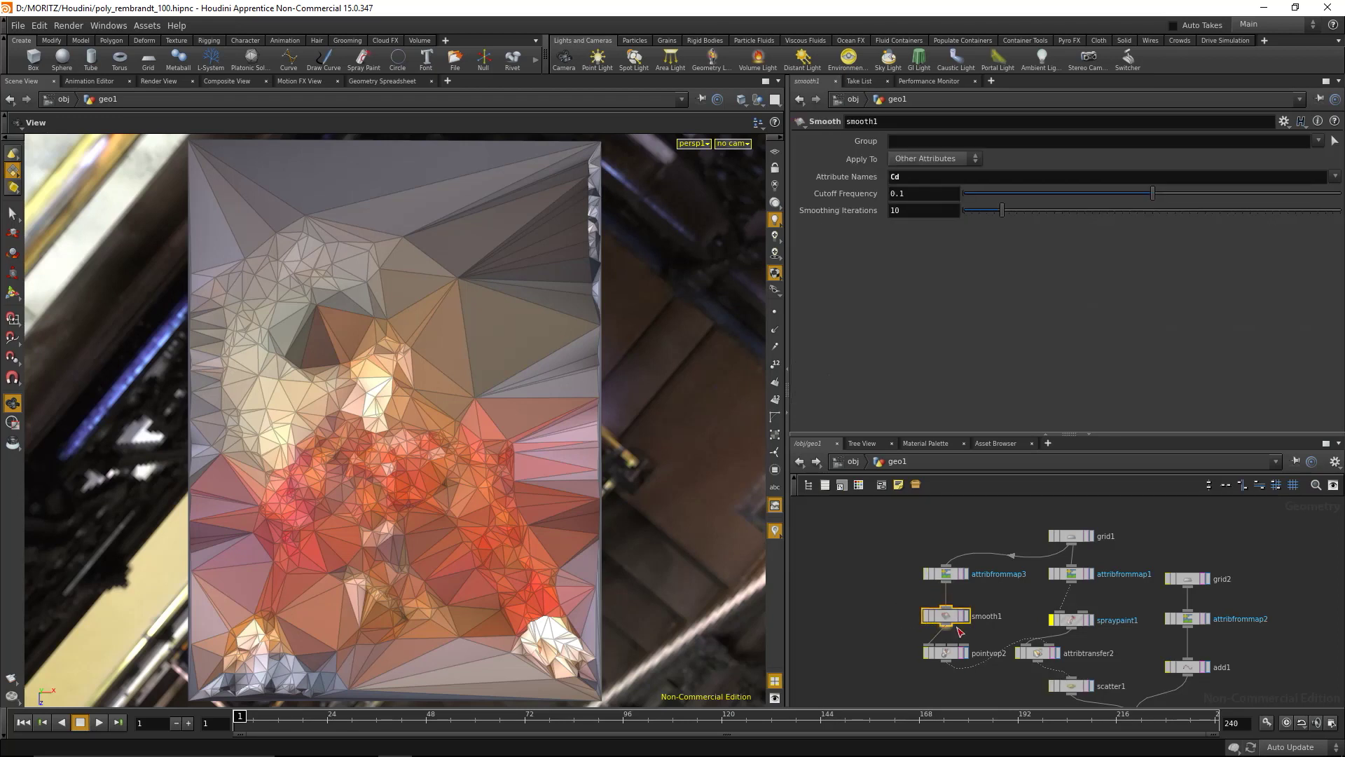
{"action": "left_click", "coordinate": [946, 574]}
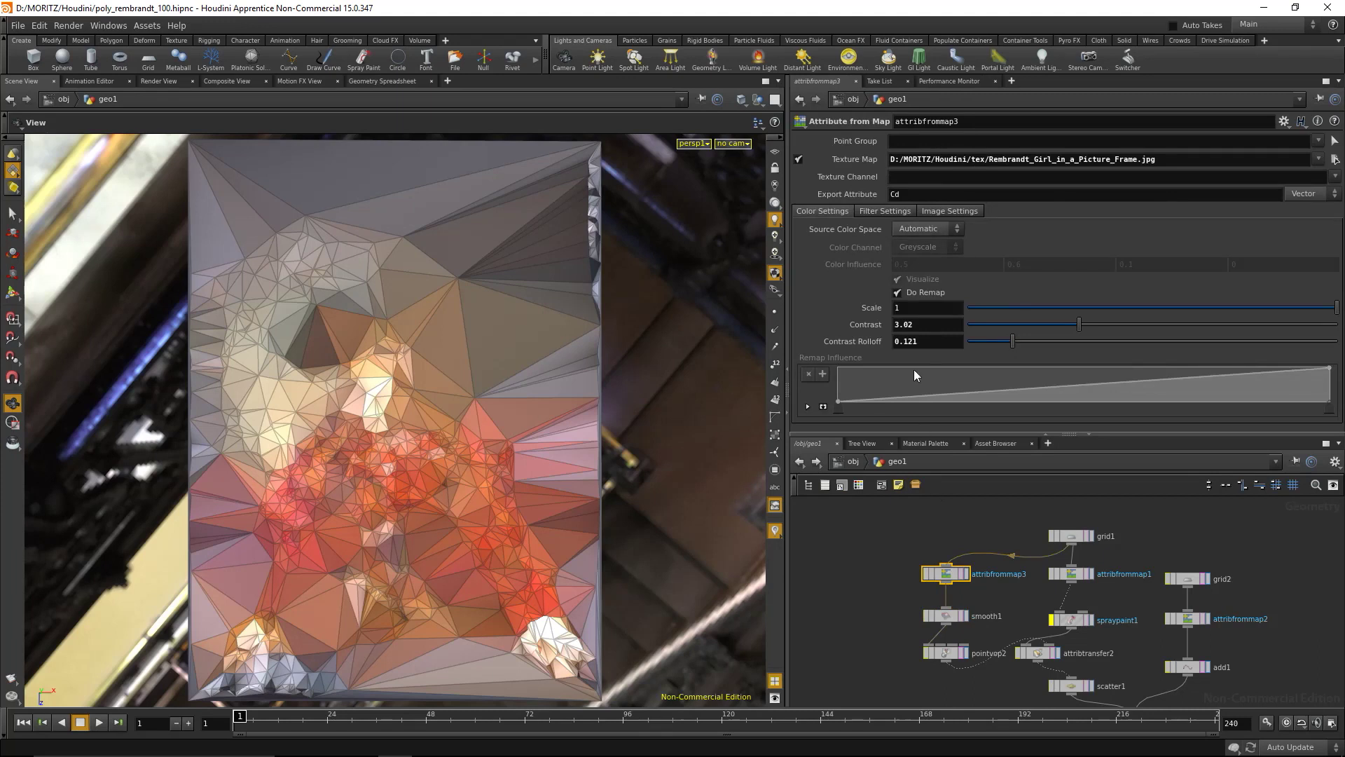